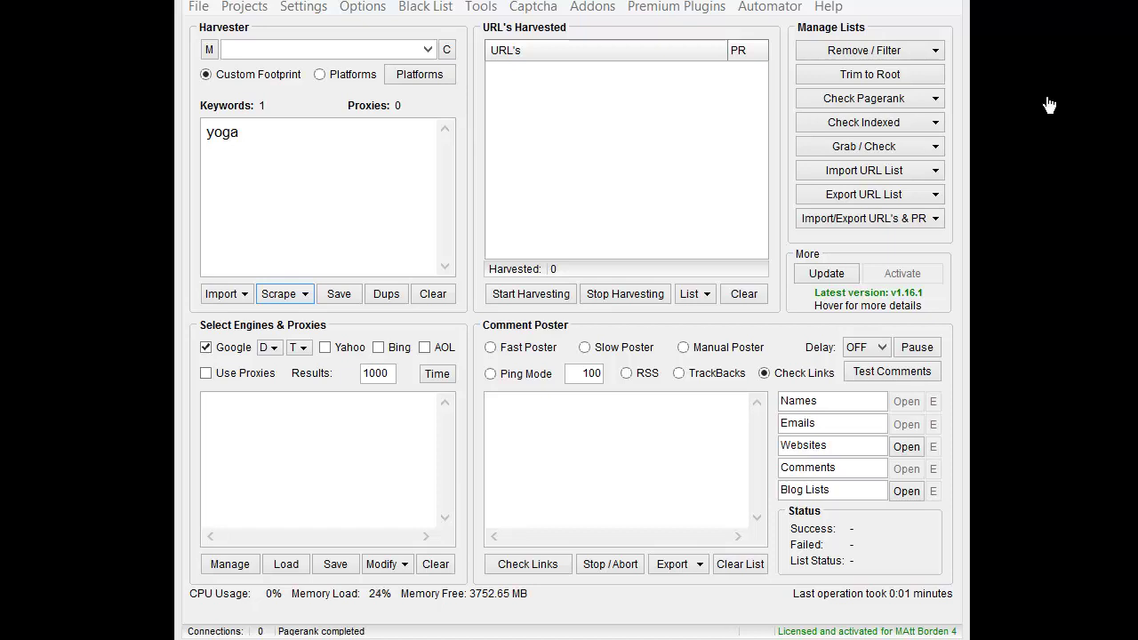
# Look at the suggestion sources offered in the Keyword Scraper, then close it without scraping.
pyautogui.moveTo(285, 136); pyautogui.dragTo(203, 130)
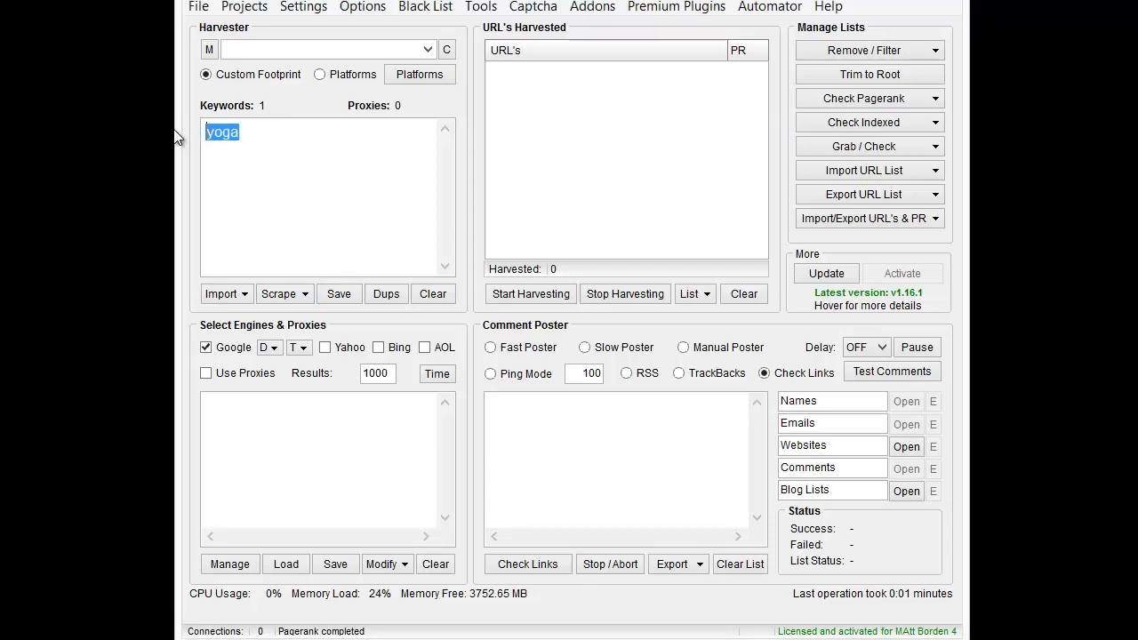
pyautogui.click(279, 124)
pyautogui.click(282, 293)
pyautogui.click(302, 320)
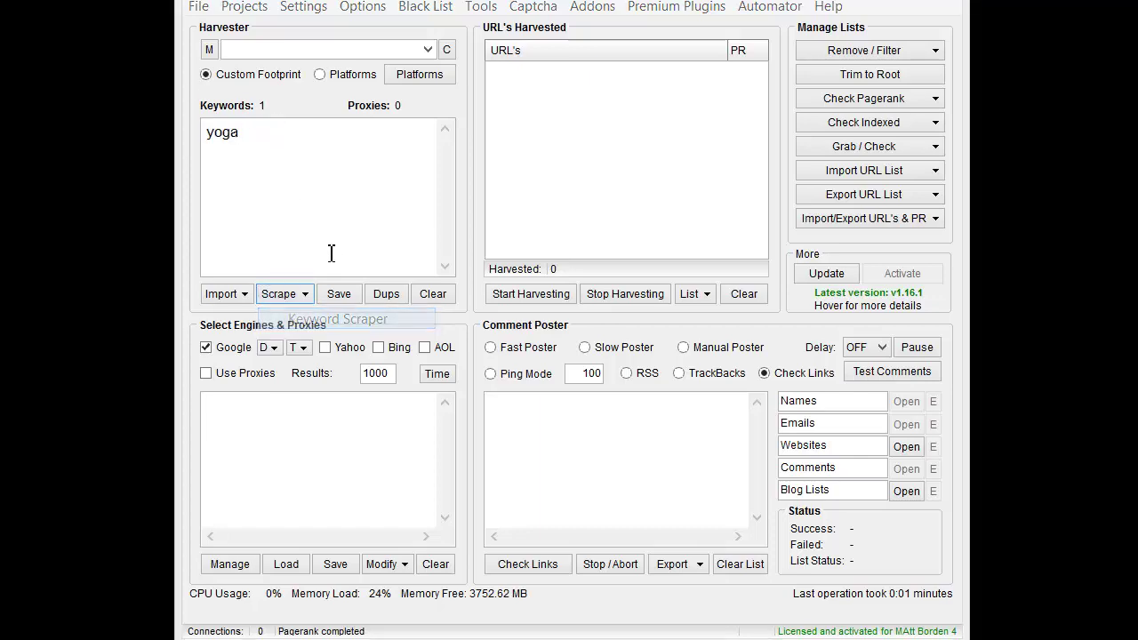
pyautogui.click(272, 520)
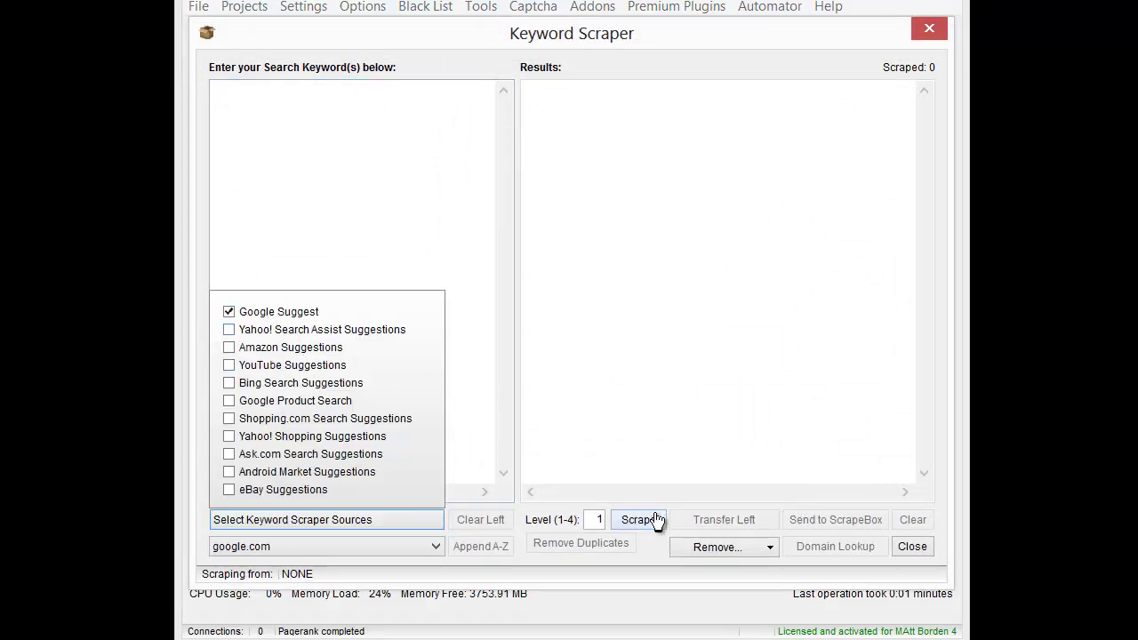
pyautogui.click(636, 439)
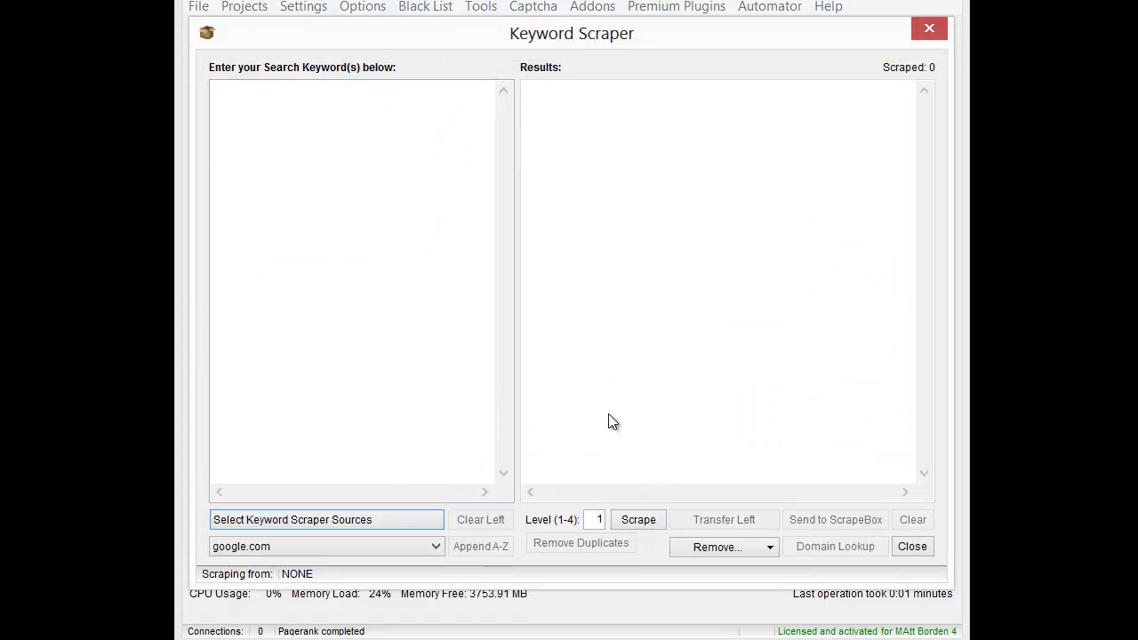
pyautogui.click(914, 548)
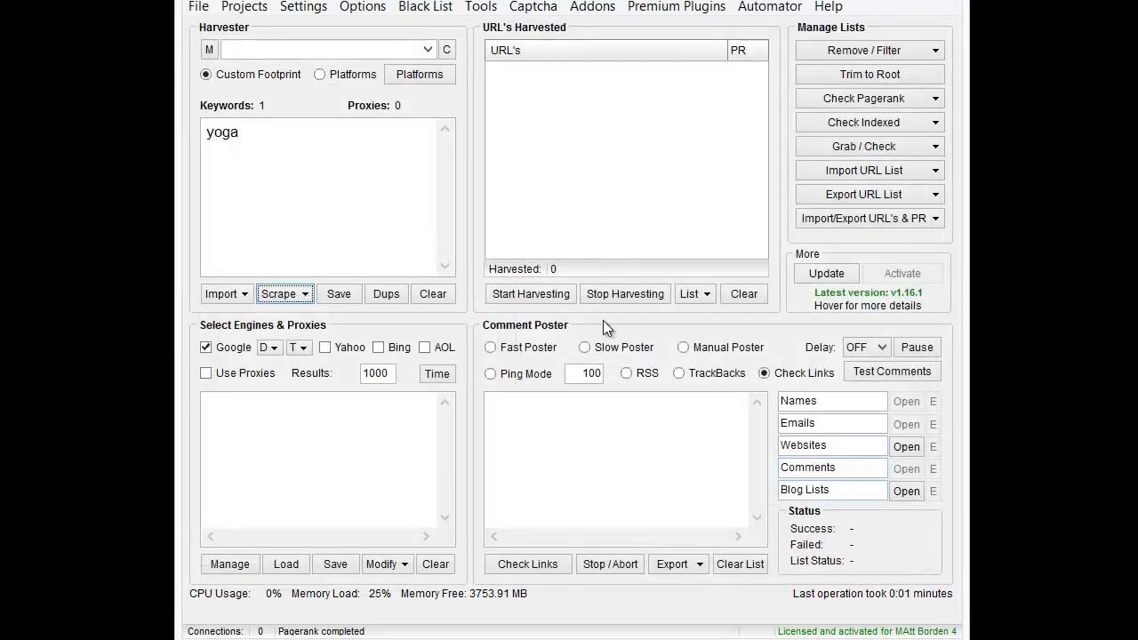
# Add "yoga poses" as a second keyword below "yoga" and check the custom harvester option in the settings.
pyautogui.click(402, 172)
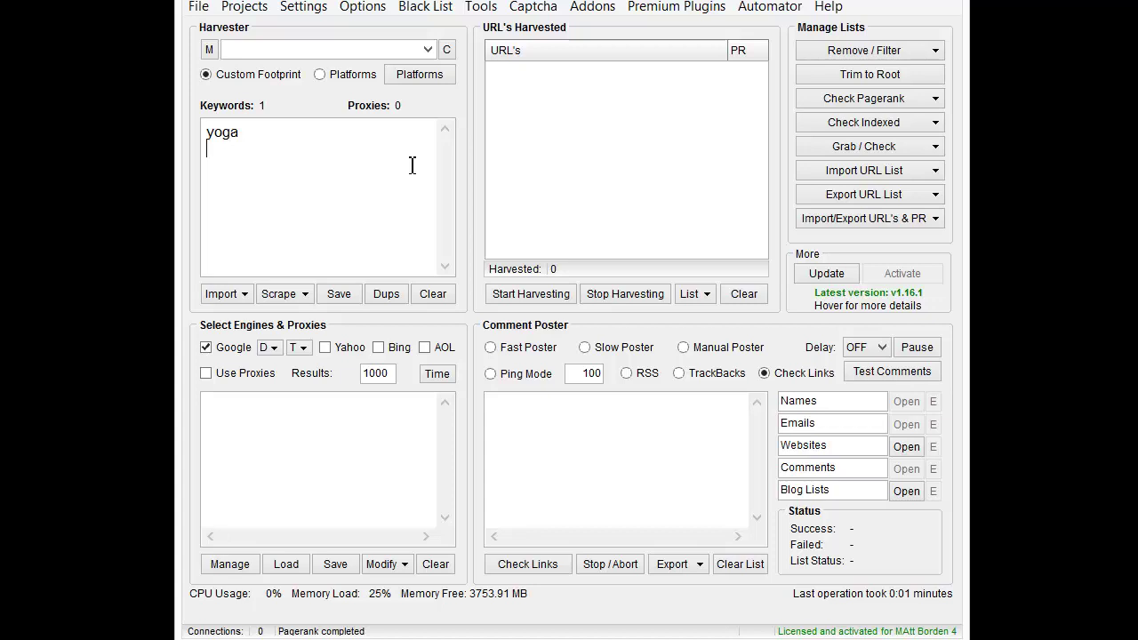
pyautogui.write('yoga poses')
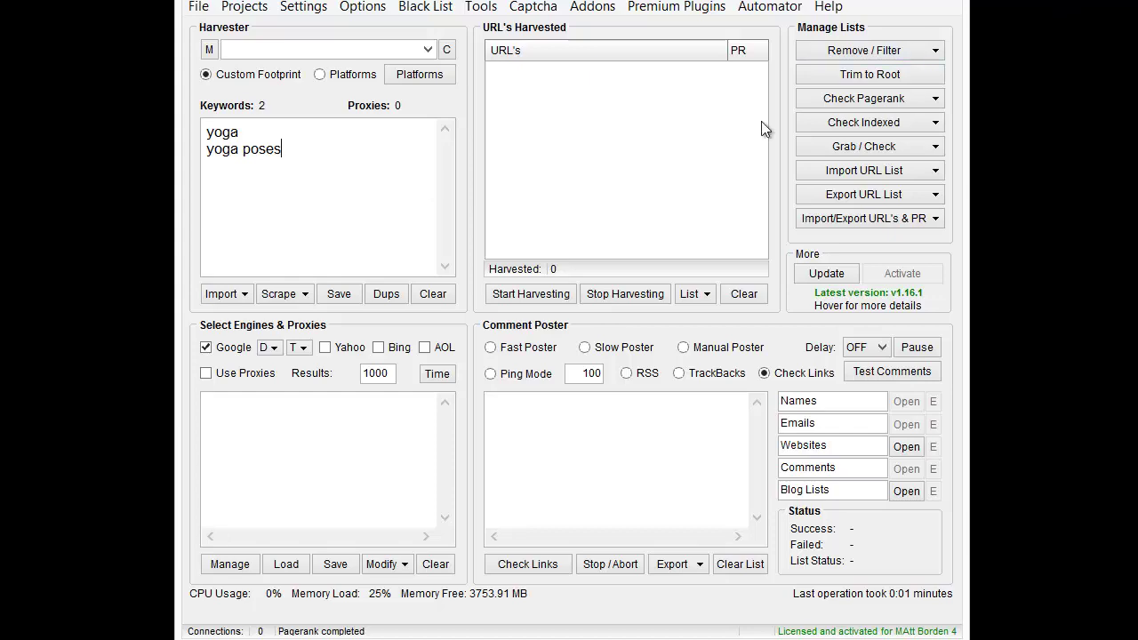
pyautogui.click(303, 6)
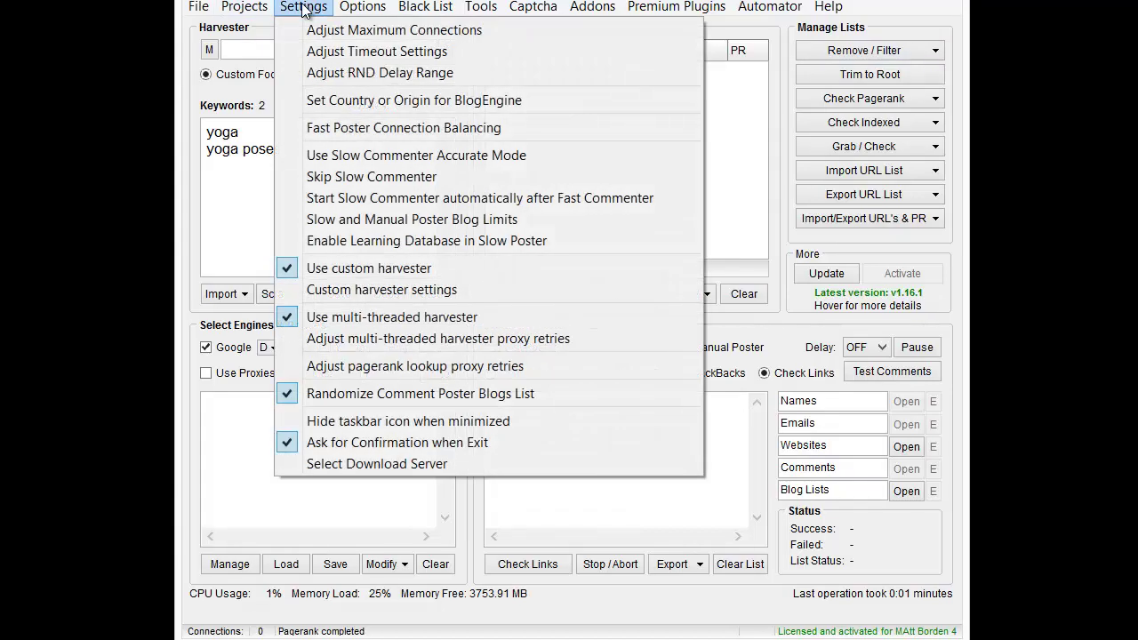
pyautogui.click(350, 269)
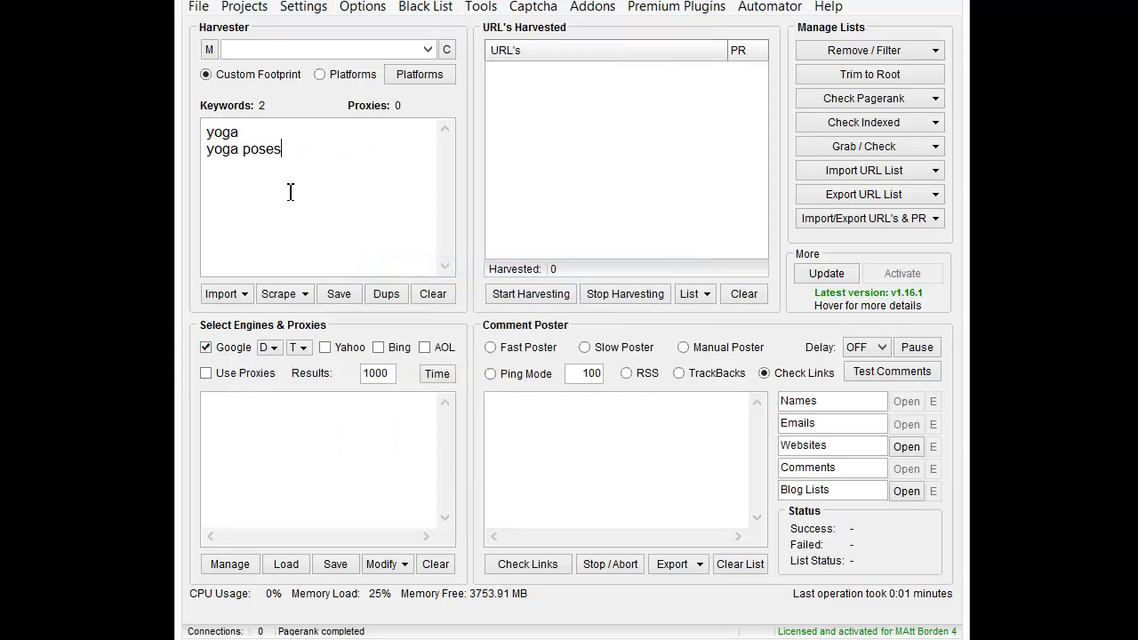
# Harvest Google URLs for both keywords and close the completion message and keyword statistics.
pyautogui.click(532, 296)
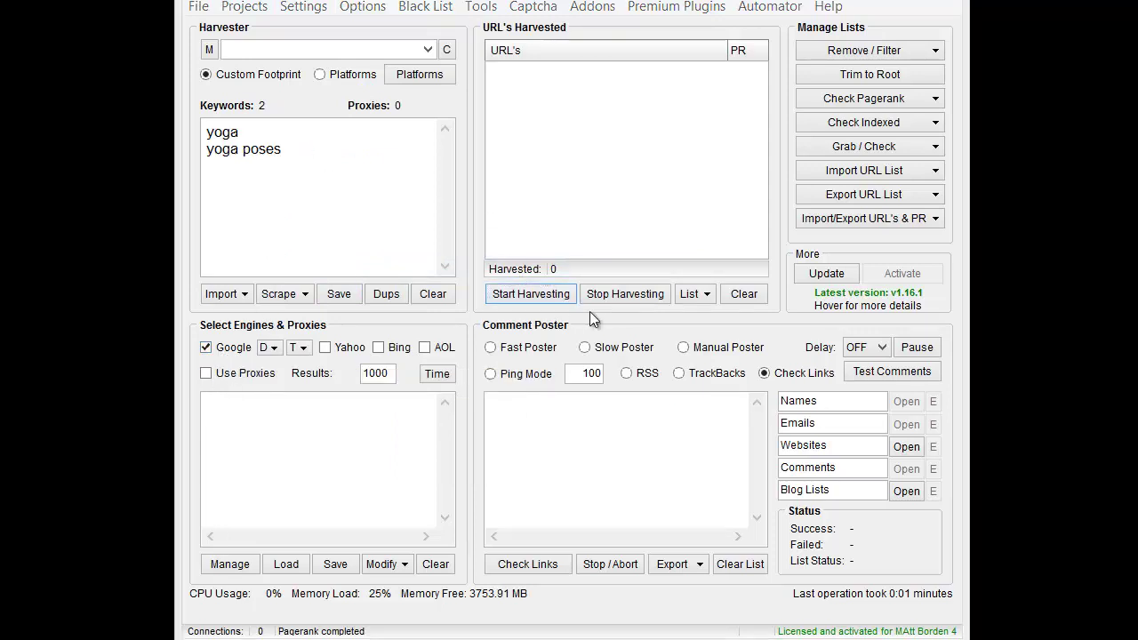
pyautogui.click(645, 391)
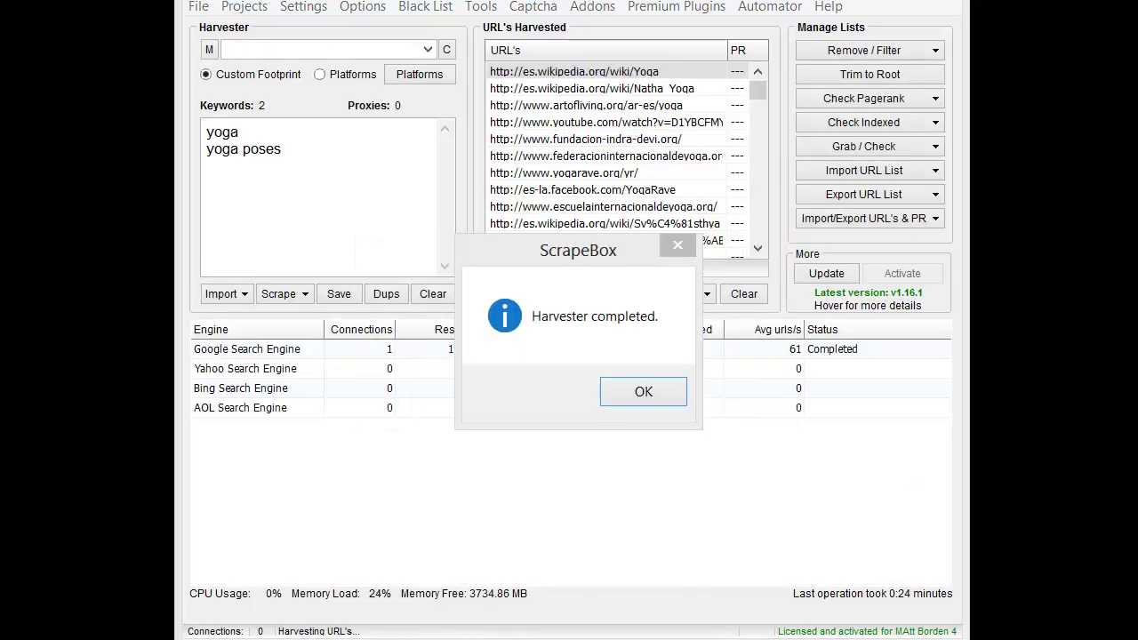
pyautogui.click(637, 389)
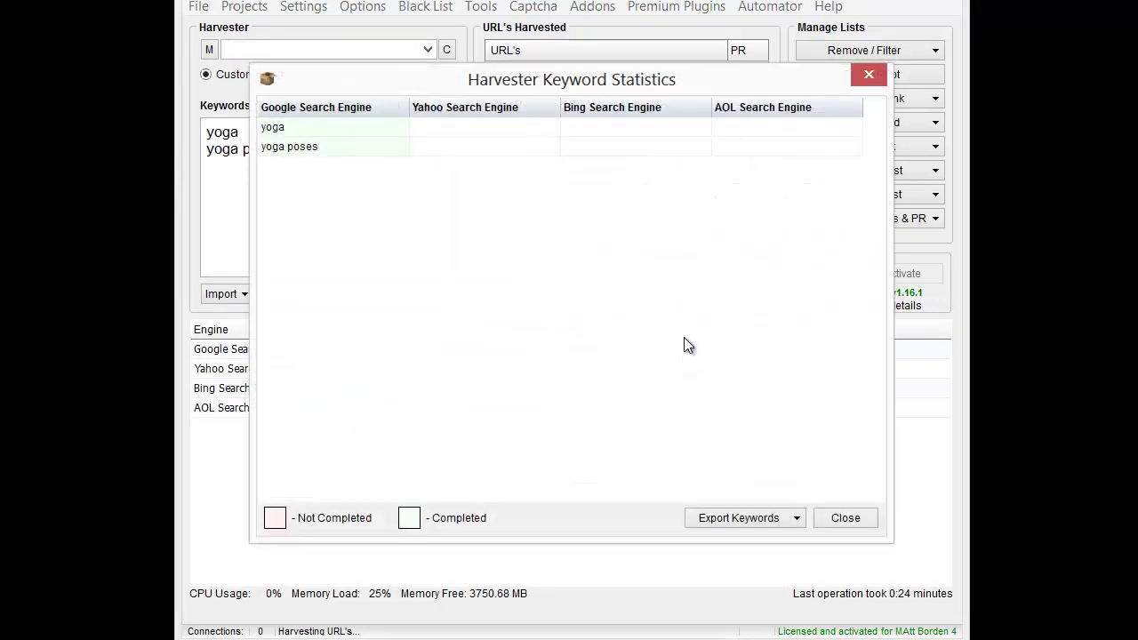
pyautogui.click(844, 517)
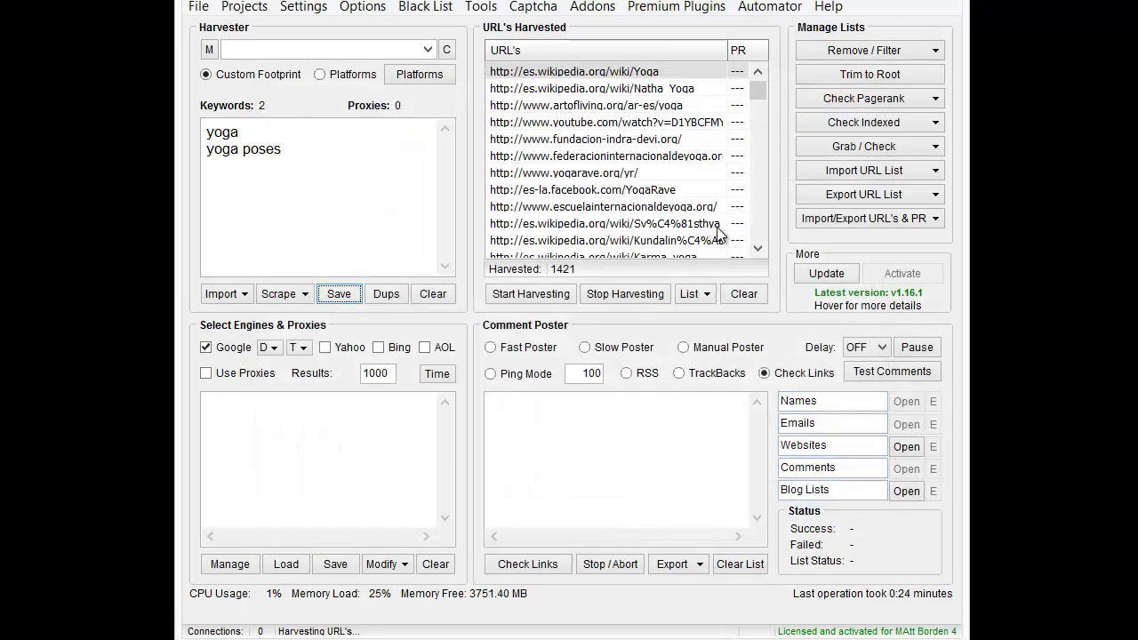
# Remove the duplicate URLs from the harvested list.
pyautogui.click(878, 50)
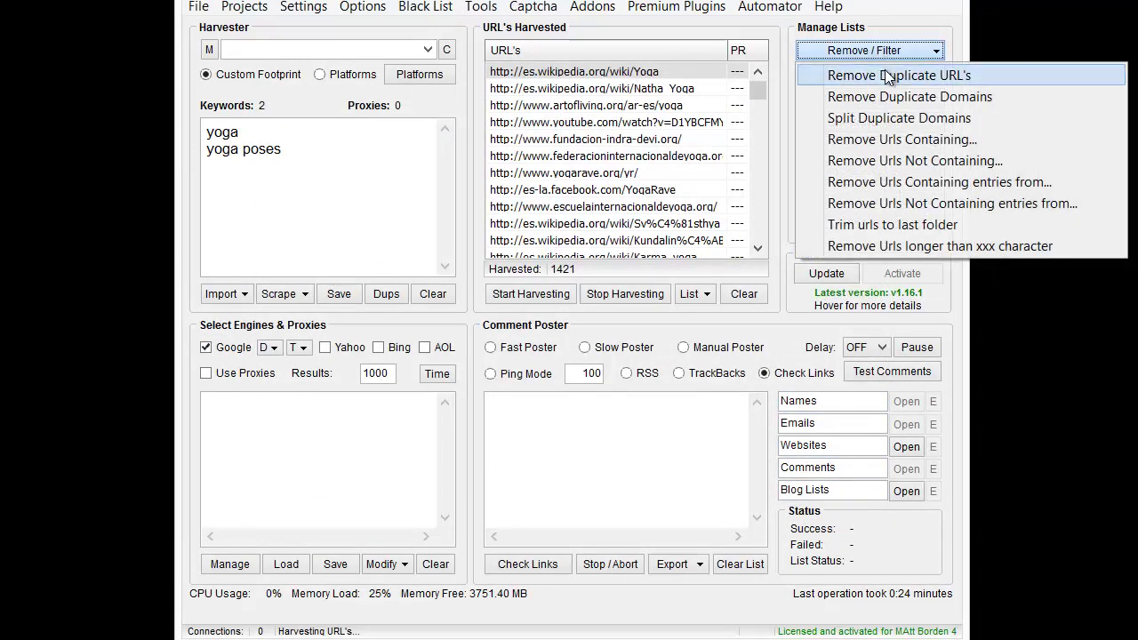
pyautogui.click(886, 76)
pyautogui.click(629, 391)
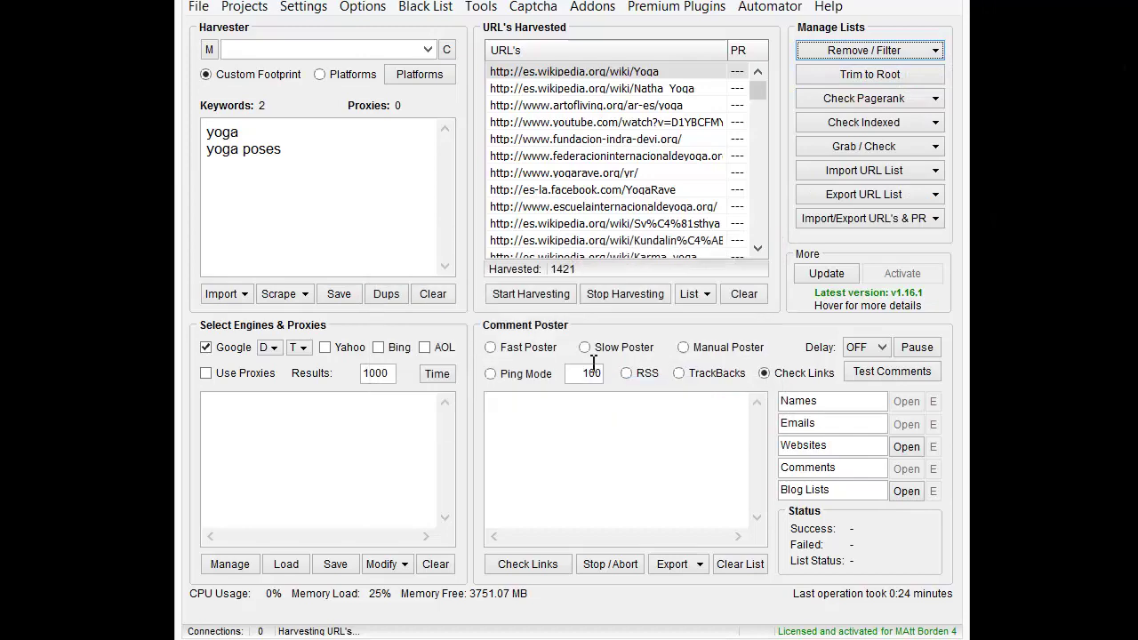
pyautogui.click(658, 389)
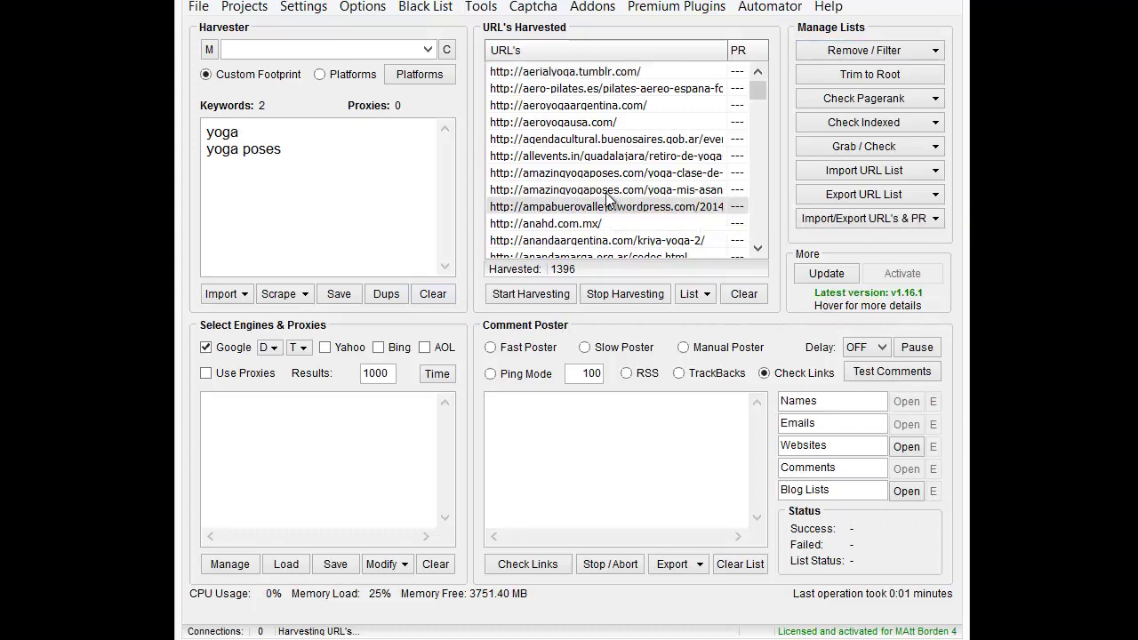
# Look through the harvested URLs, comparing inner-page addresses and multiple pages from the same domains.
pyautogui.scroll(-2, 608, 197)
pyautogui.scroll(-2, 608, 198)
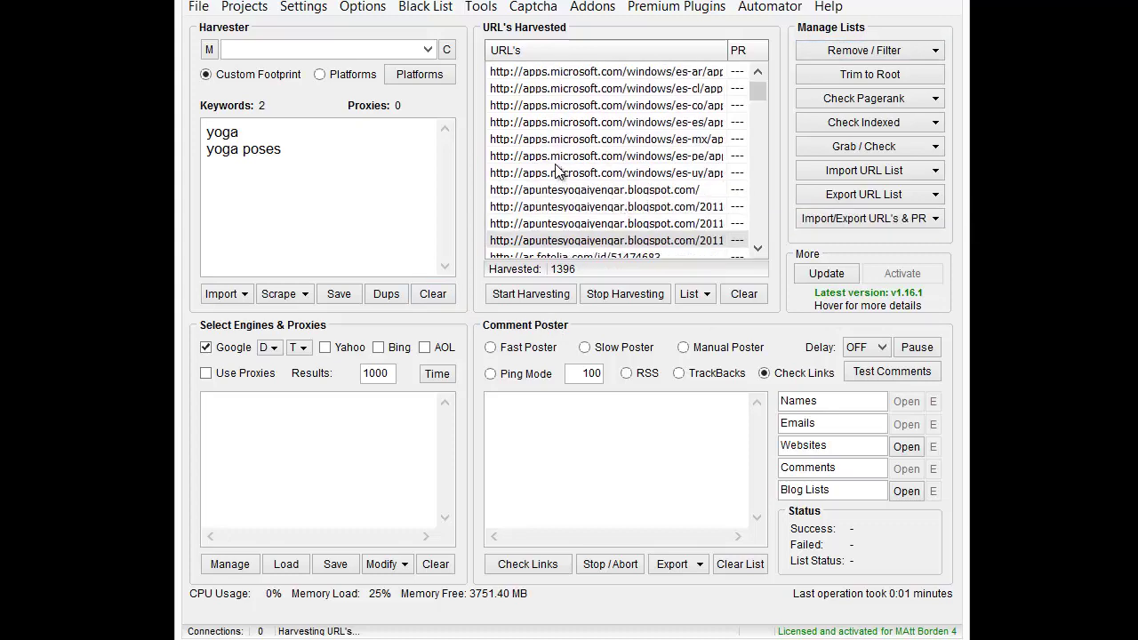
pyautogui.scroll(-3, 597, 195)
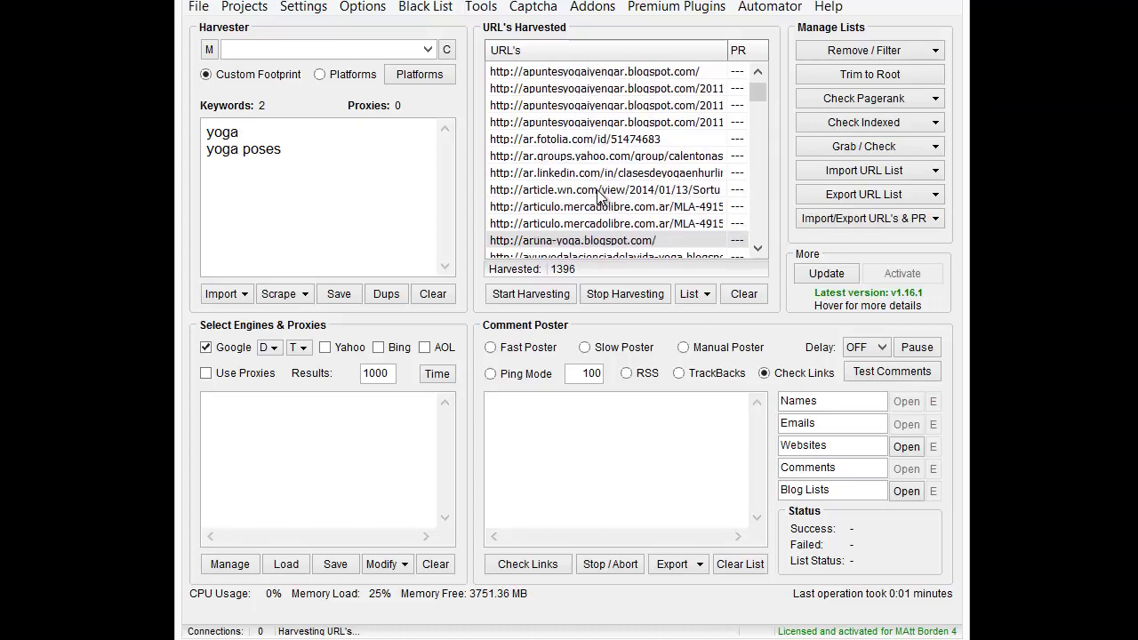
pyautogui.scroll(3, 597, 195)
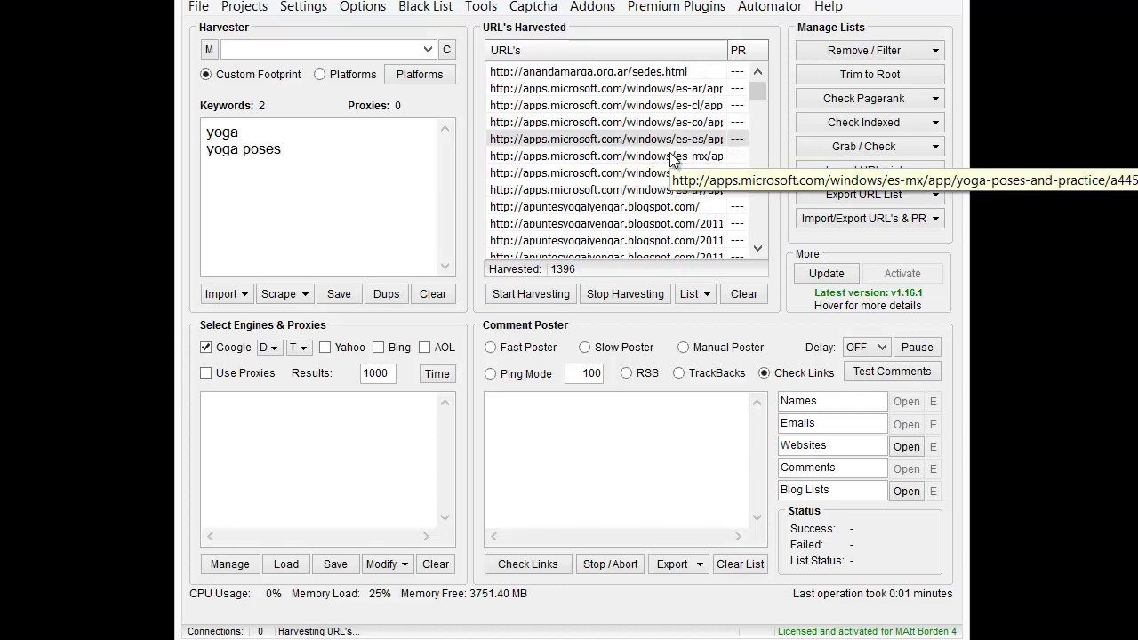
pyautogui.scroll(-3, 613, 233)
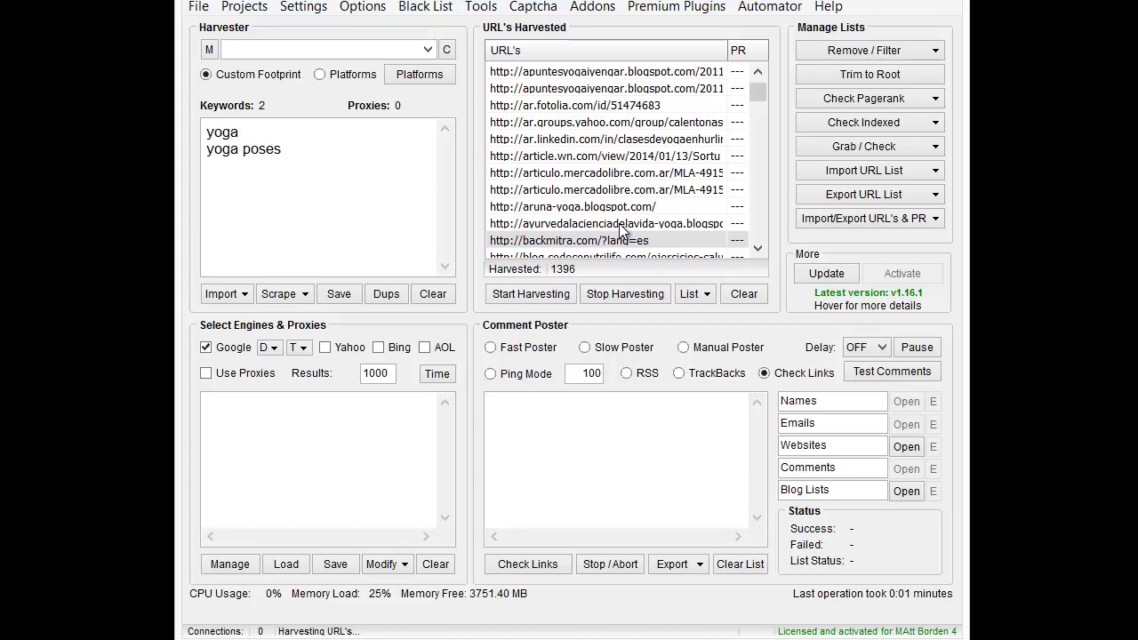
pyautogui.scroll(-15, 621, 230)
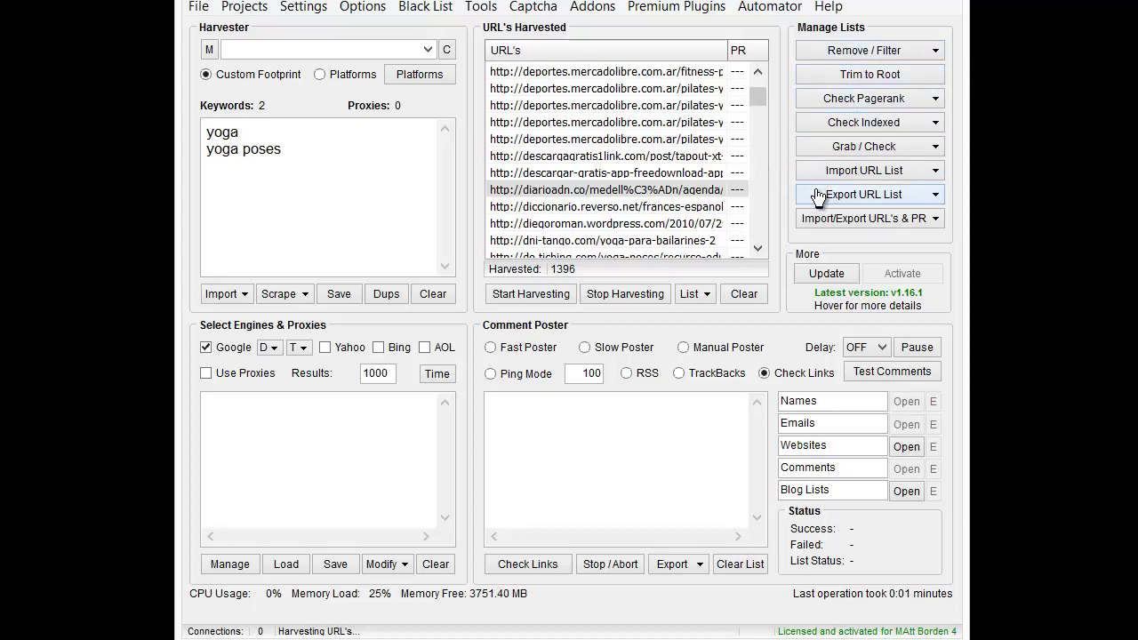
# Export the harvested URL list as a text file named "email starts" in the Business\~Vids folder.
pyautogui.click(896, 202)
pyautogui.click(897, 219)
pyautogui.click(263, 304)
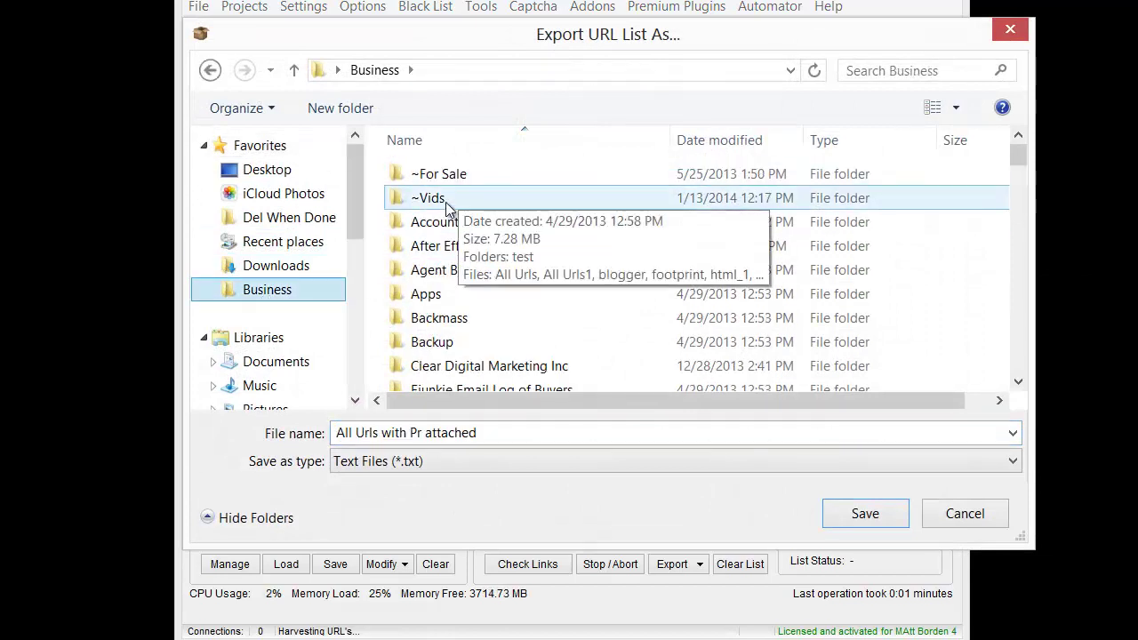
pyautogui.doubleClick(391, 195)
pyautogui.click(495, 430)
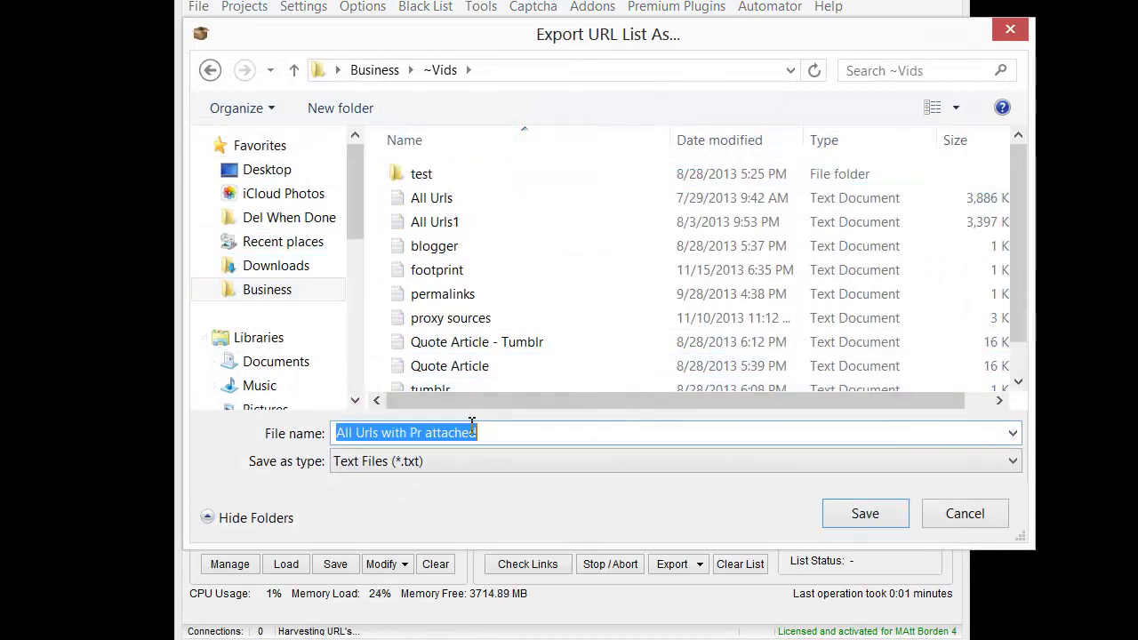
pyautogui.write('email stats')
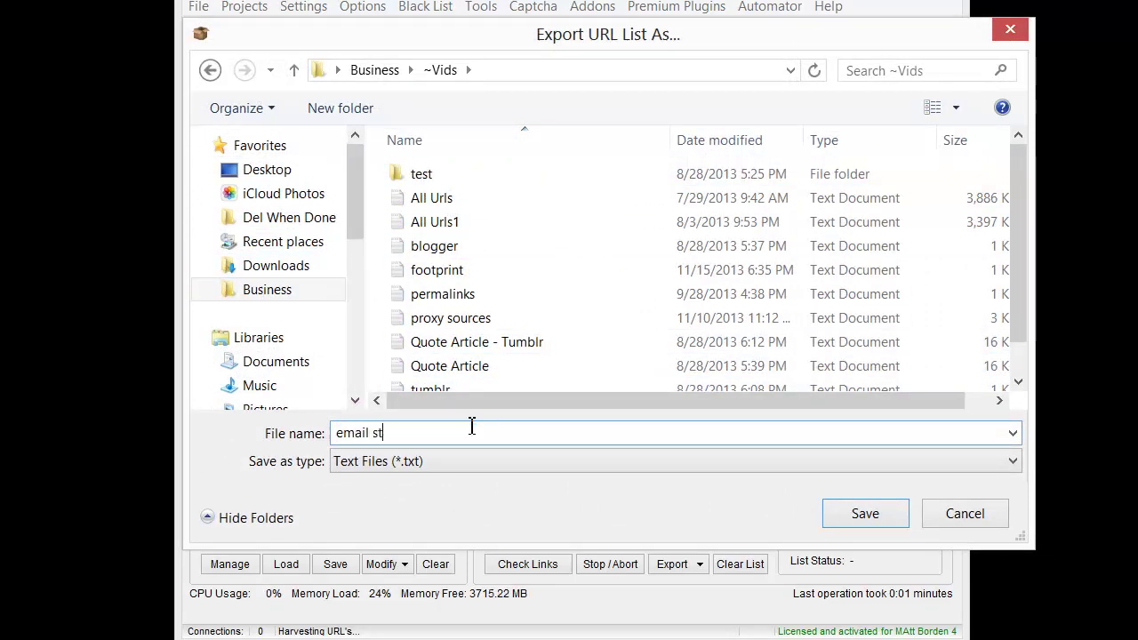
pyautogui.press('Return')
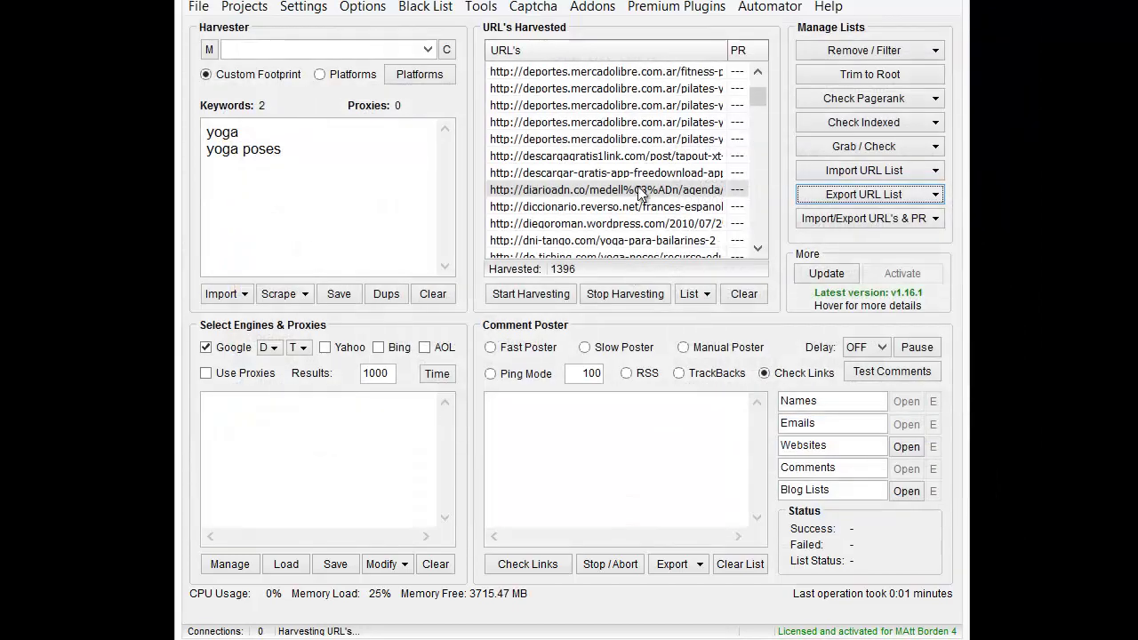
# Remove the duplicate domains from the harvested URL list.
pyautogui.scroll(-1, 638, 183)
pyautogui.scroll(-8, 637, 183)
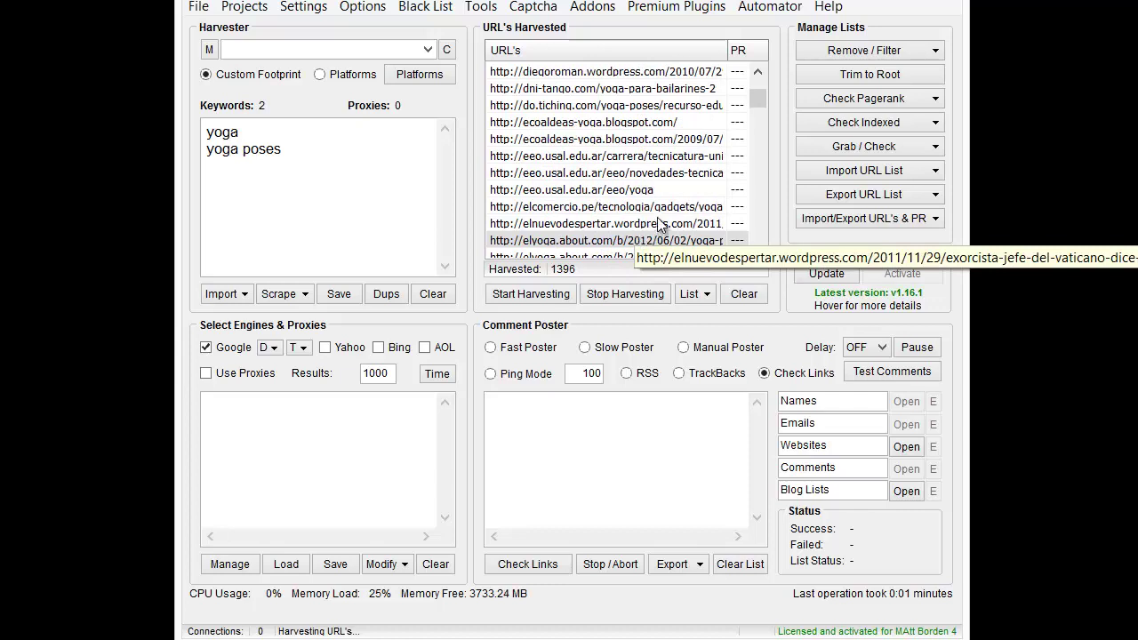
pyautogui.click(867, 50)
pyautogui.click(869, 95)
pyautogui.click(644, 387)
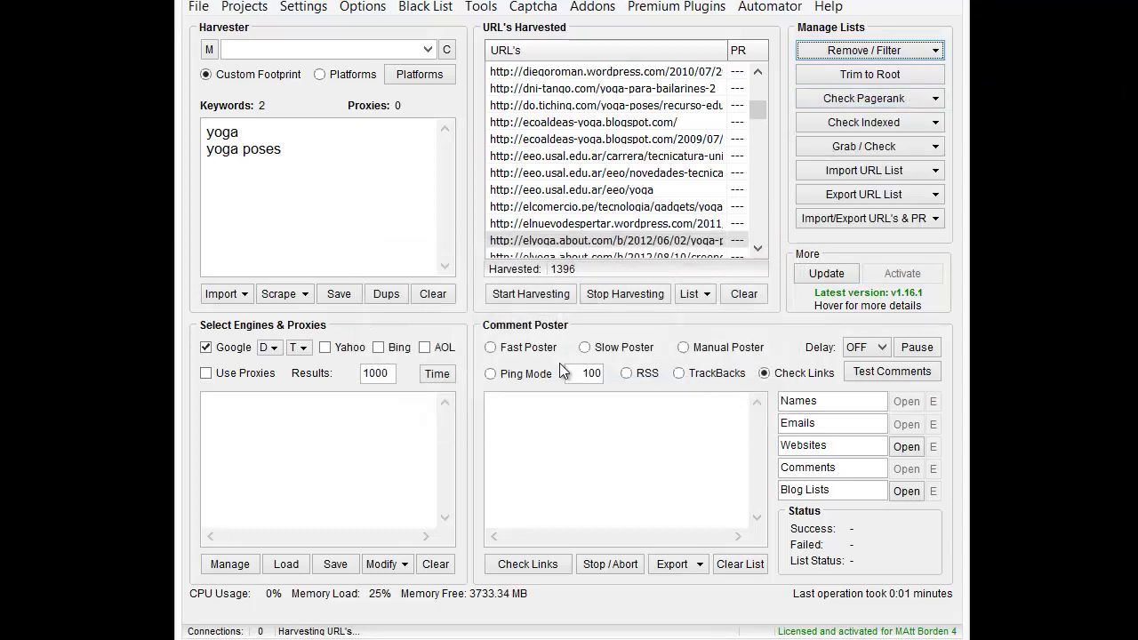
pyautogui.click(755, 402)
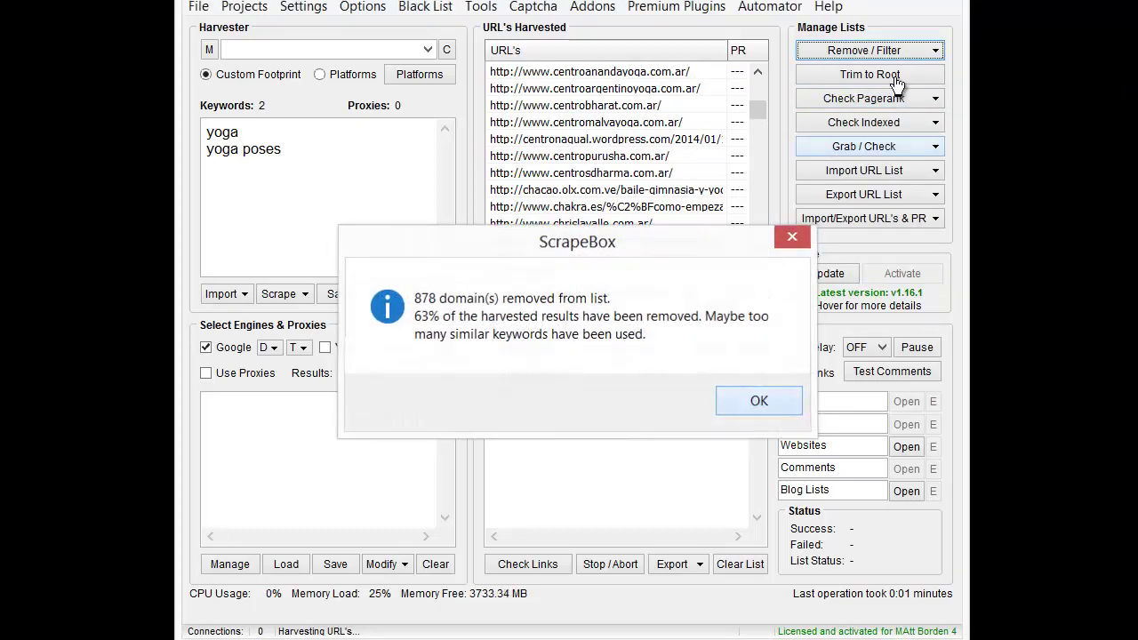
# Trim all remaining harvested URLs to their root domain.
pyautogui.click(880, 76)
pyautogui.press('Return')
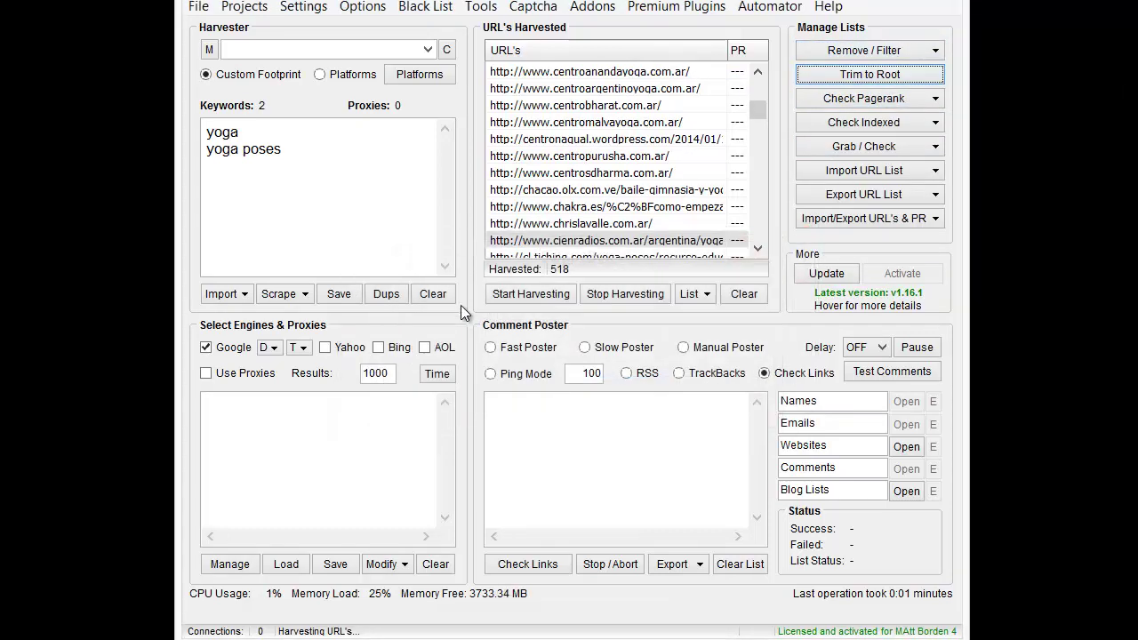
pyautogui.click(650, 391)
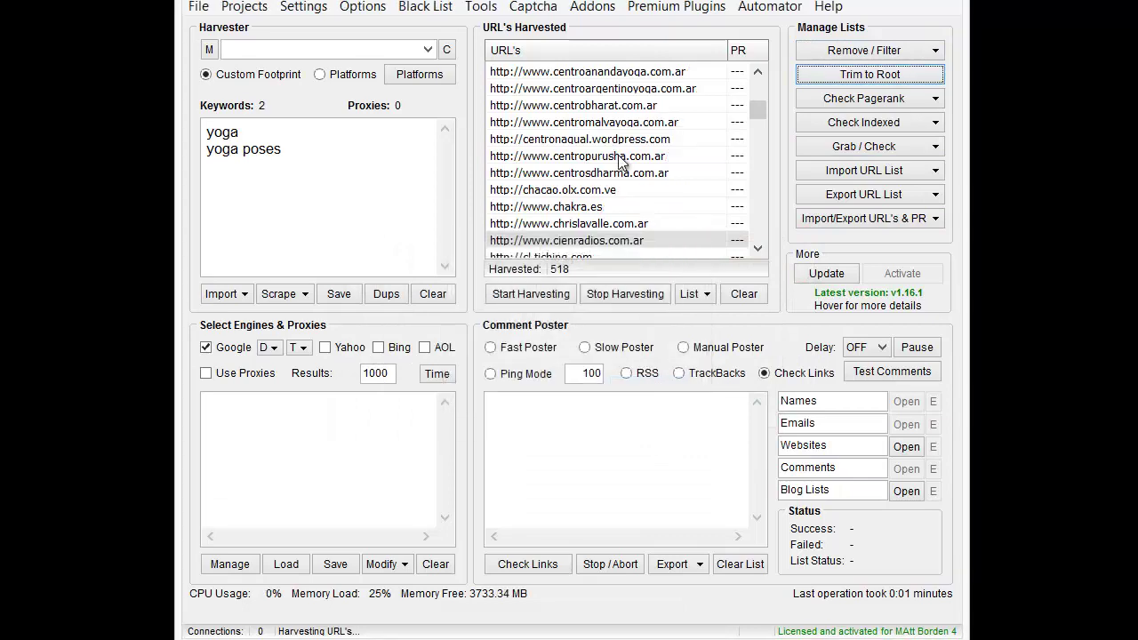
# Export the root-domain list as a text file named "email site" in the ~Vids folder.
pyautogui.click(818, 203)
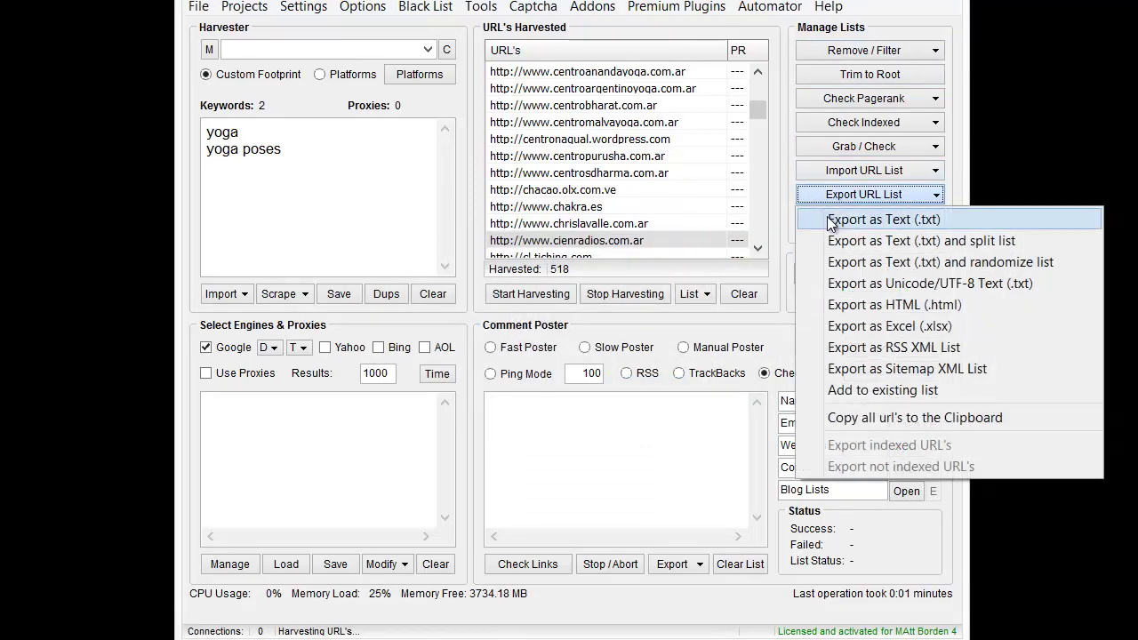
pyautogui.click(830, 221)
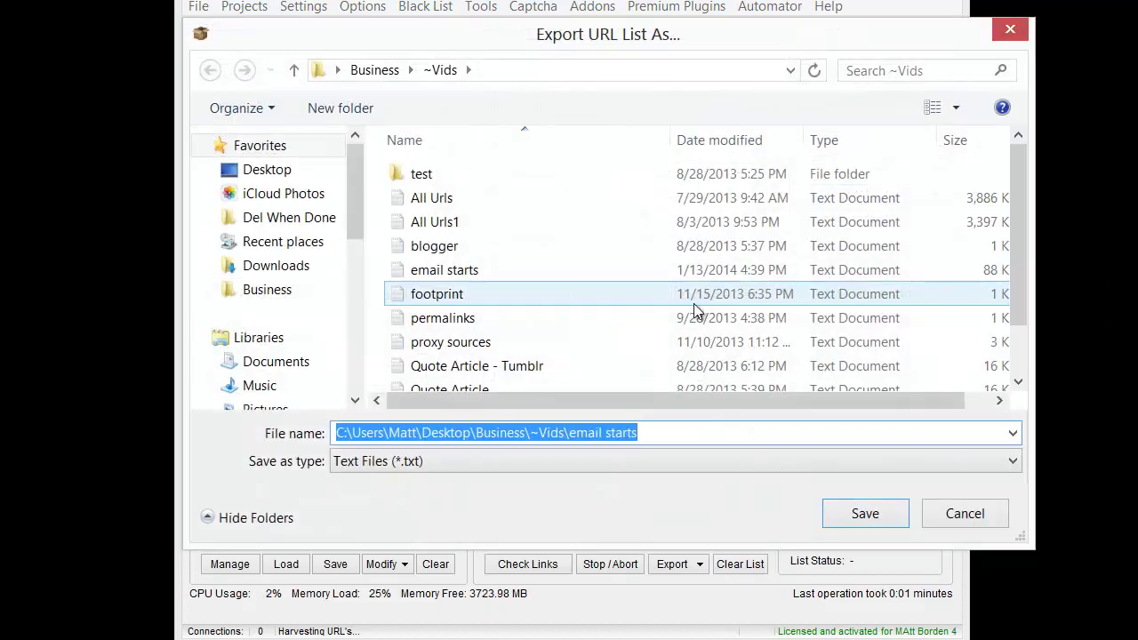
pyautogui.write('email site')
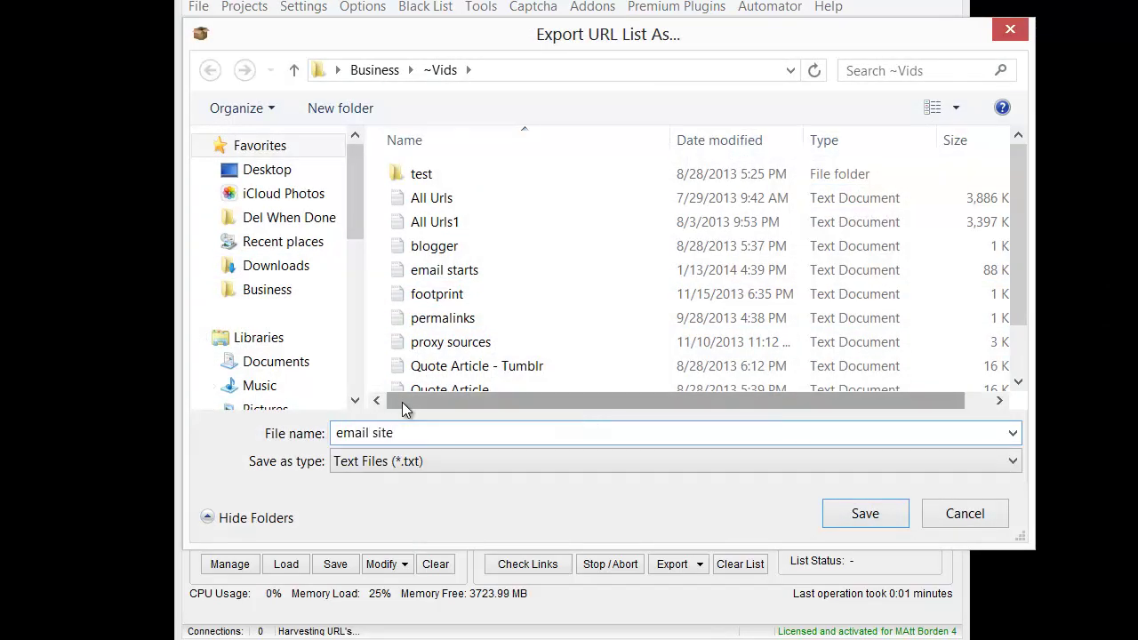
pyautogui.press('Return')
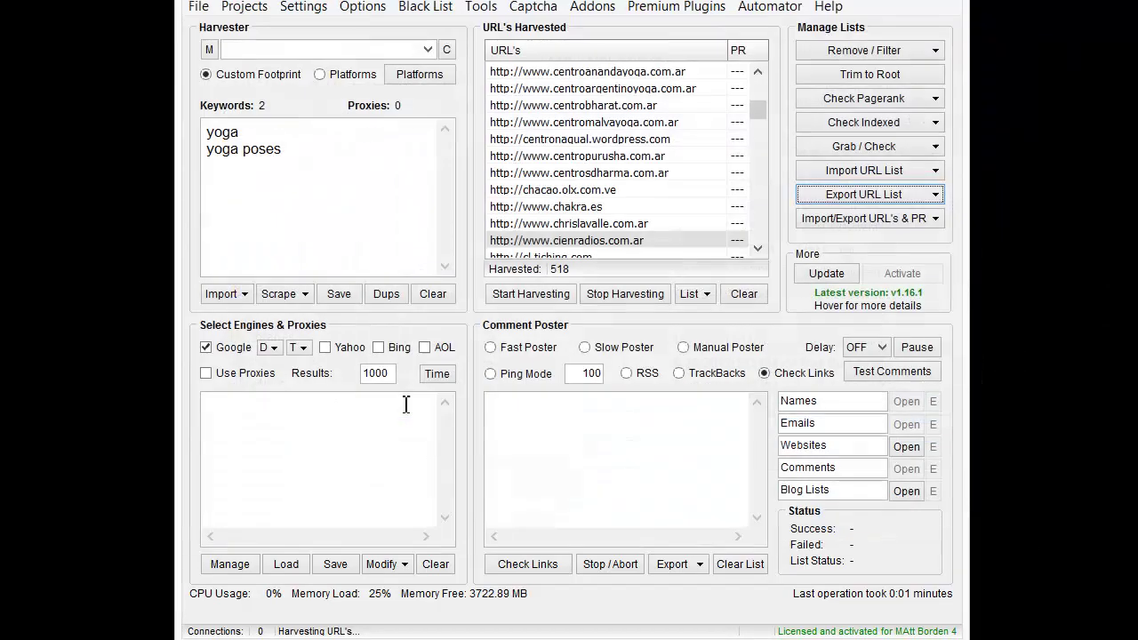
# Clear all harvested URLs and empty the harvester's keyword list.
pyautogui.click(754, 294)
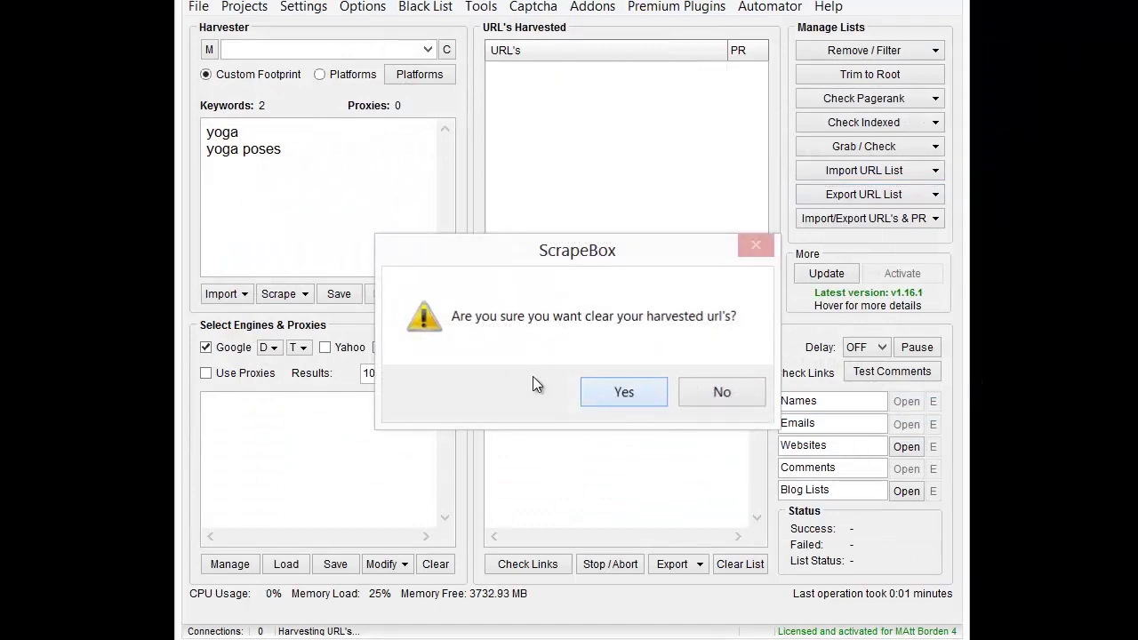
pyautogui.click(619, 387)
pyautogui.click(433, 294)
pyautogui.click(604, 388)
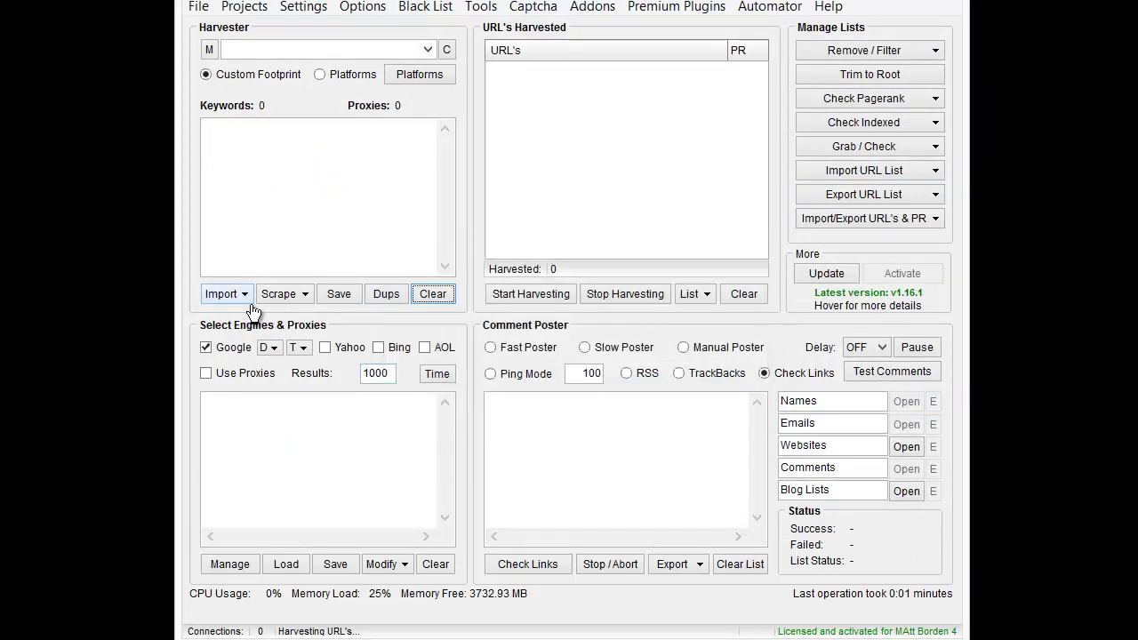
# Import the "email site" text file from the Business\~Vids folder as the harvester keywords.
pyautogui.click(222, 293)
pyautogui.click(302, 316)
pyautogui.click(262, 291)
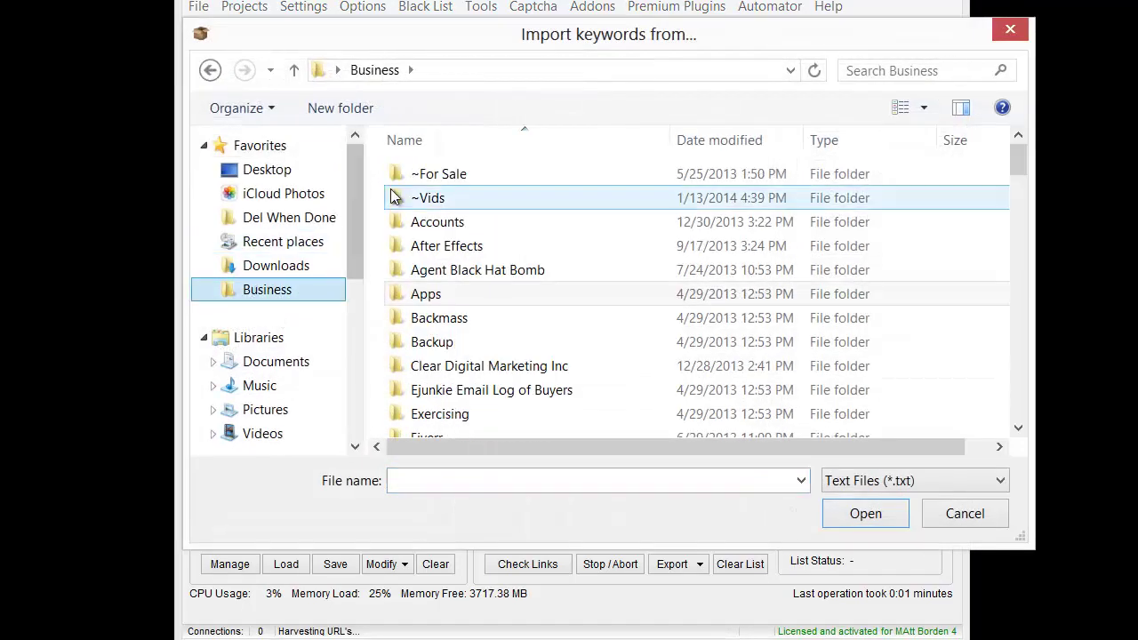
pyautogui.doubleClick(437, 192)
pyautogui.click(449, 293)
pyautogui.scroll(-1, 458, 293)
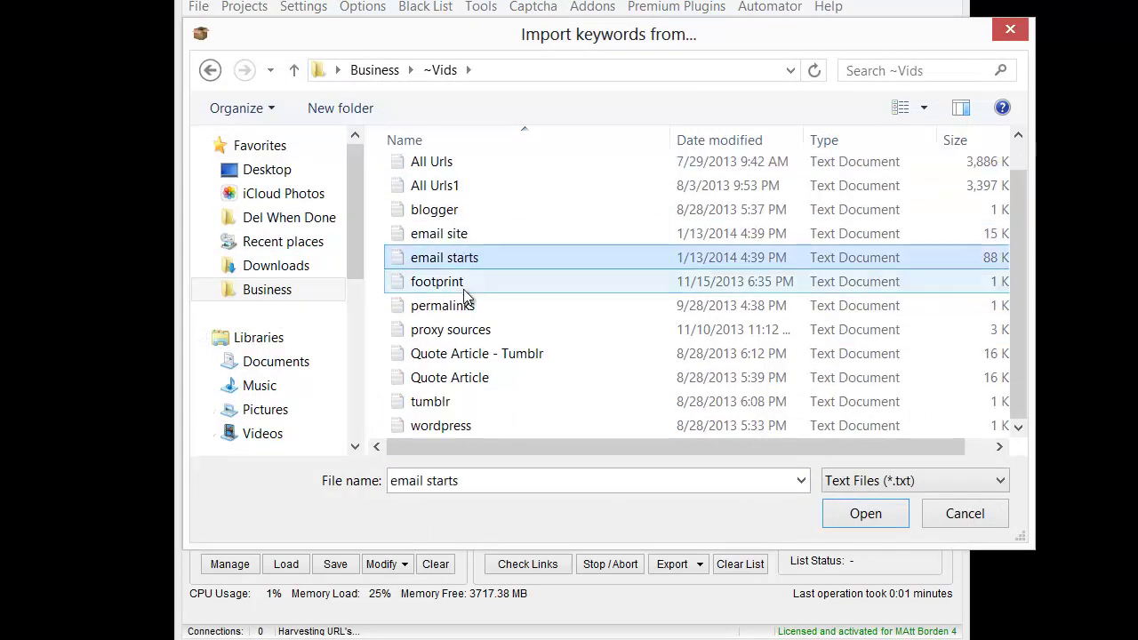
pyautogui.click(454, 235)
pyautogui.doubleClick(456, 234)
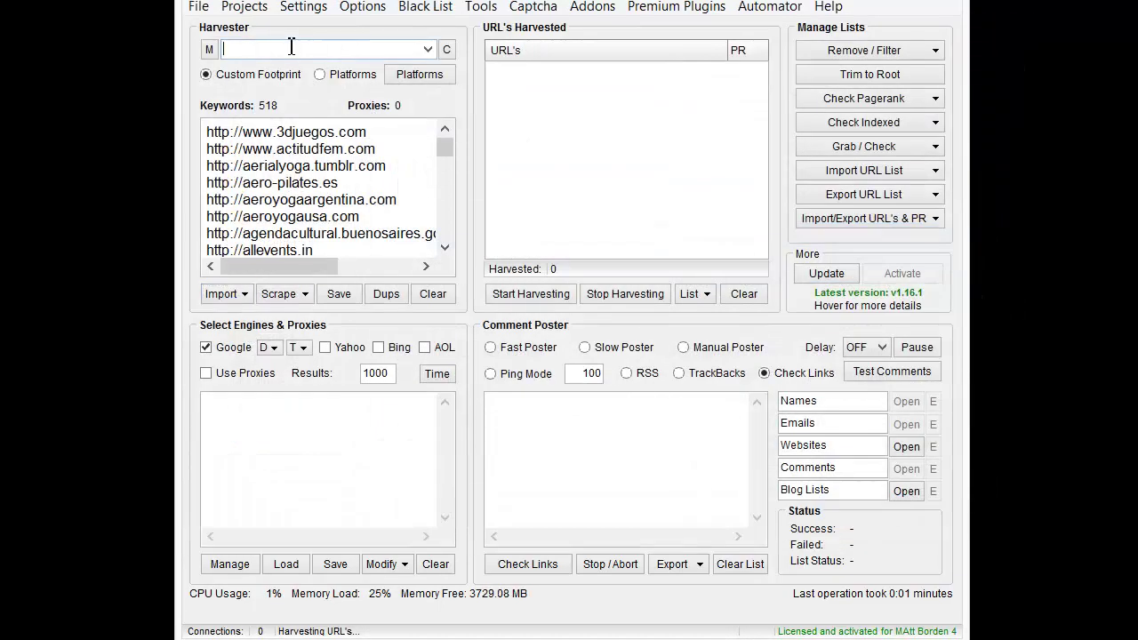
# Set the custom footprint to "site:" and try to start harvesting, declining to continue without proxies.
pyautogui.write('site:')
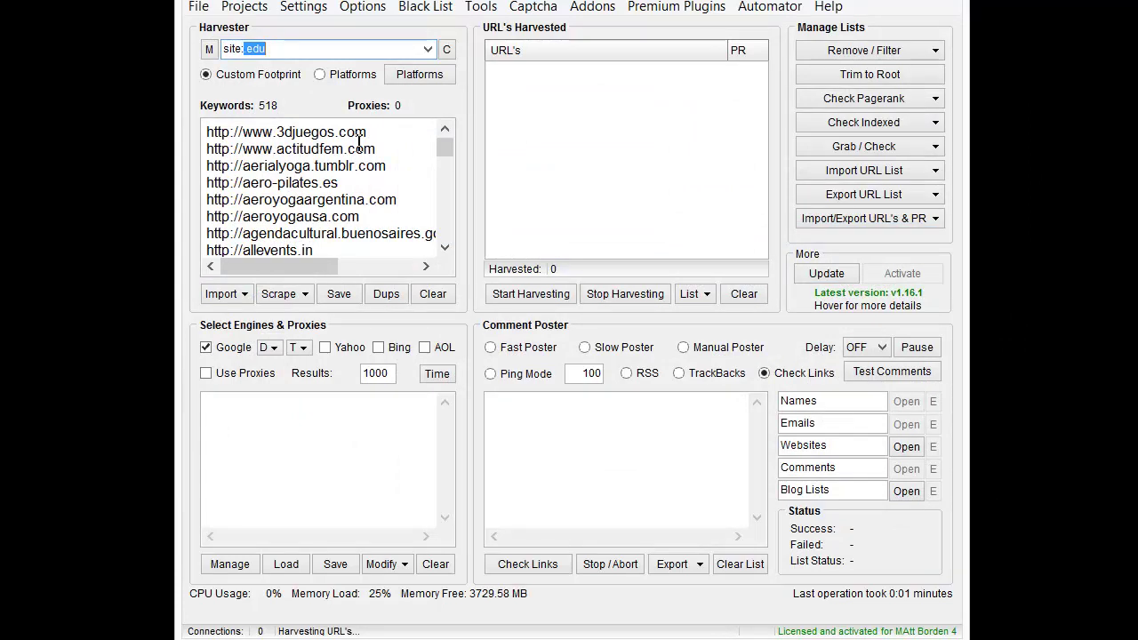
pyautogui.press('Delete')
pyautogui.moveTo(442, 151)
pyautogui.mouseDown()
pyautogui.moveTo(452, 254)
pyautogui.moveTo(442, 146)
pyautogui.mouseUp()
pyautogui.click(526, 296)
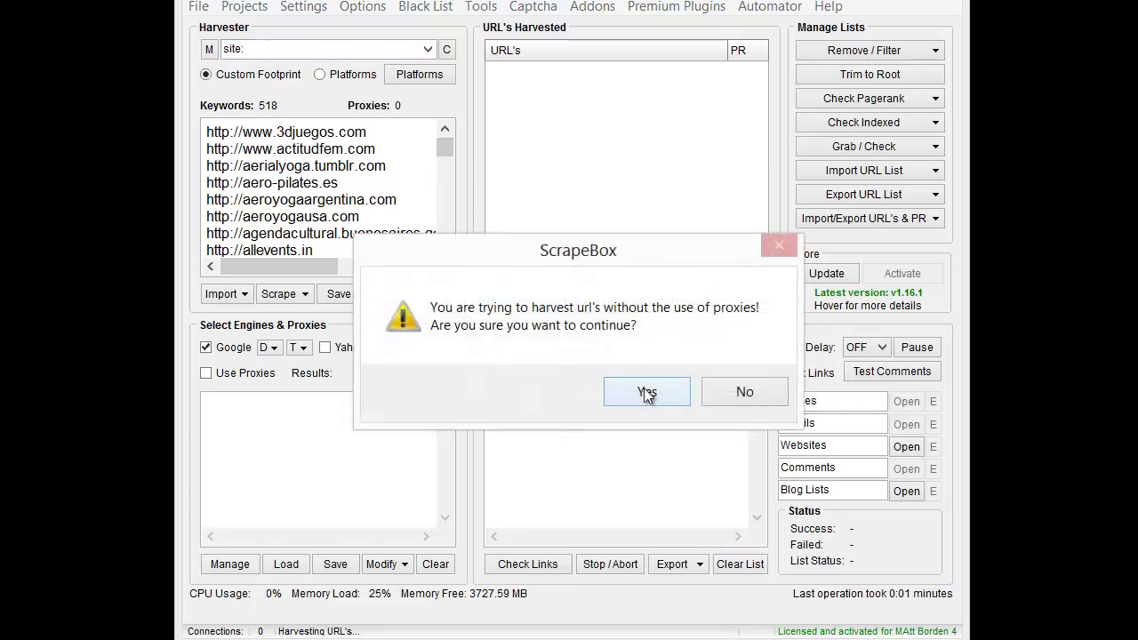
pyautogui.click(742, 393)
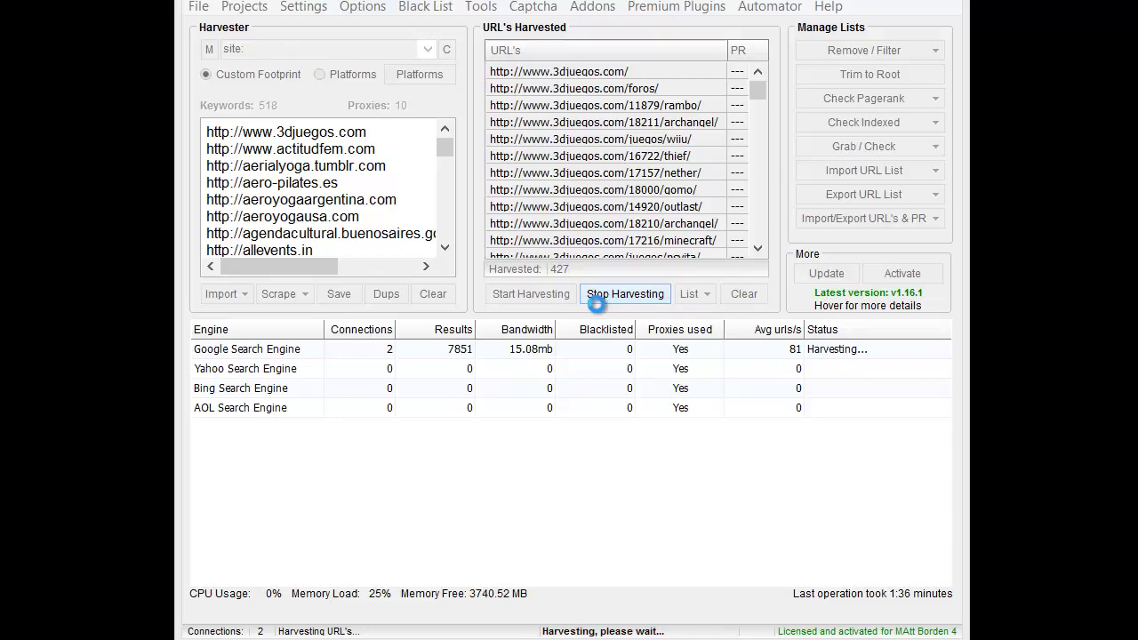
# Stop the running harvest, check the completed and uncompleted keywords in the keyword statistics, and close the statistics.
pyautogui.click(593, 301)
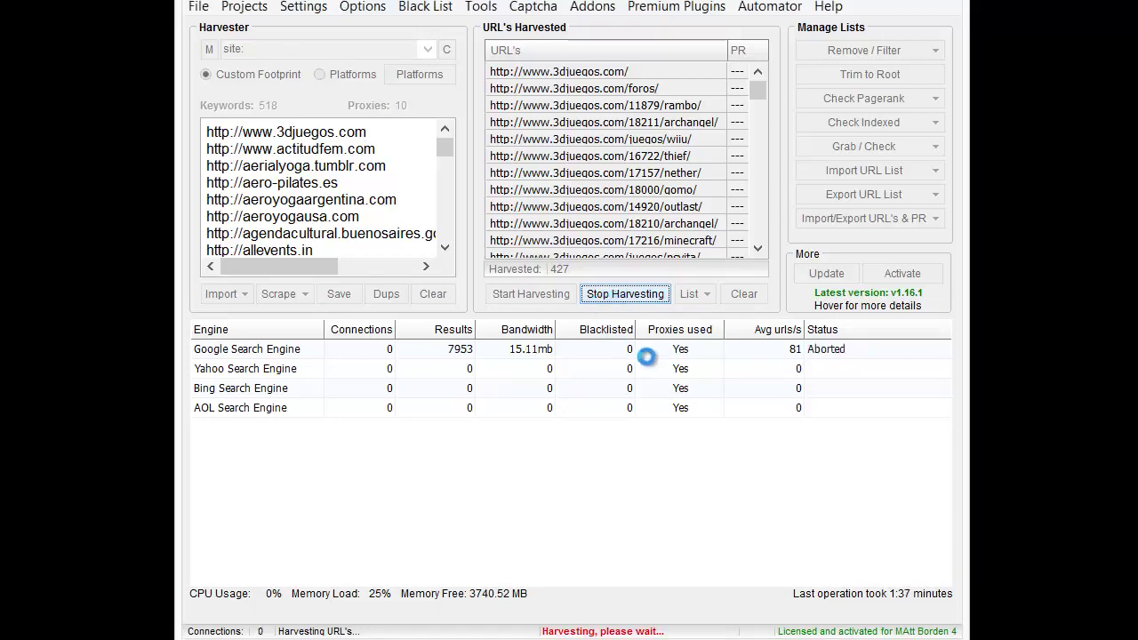
pyautogui.click(667, 392)
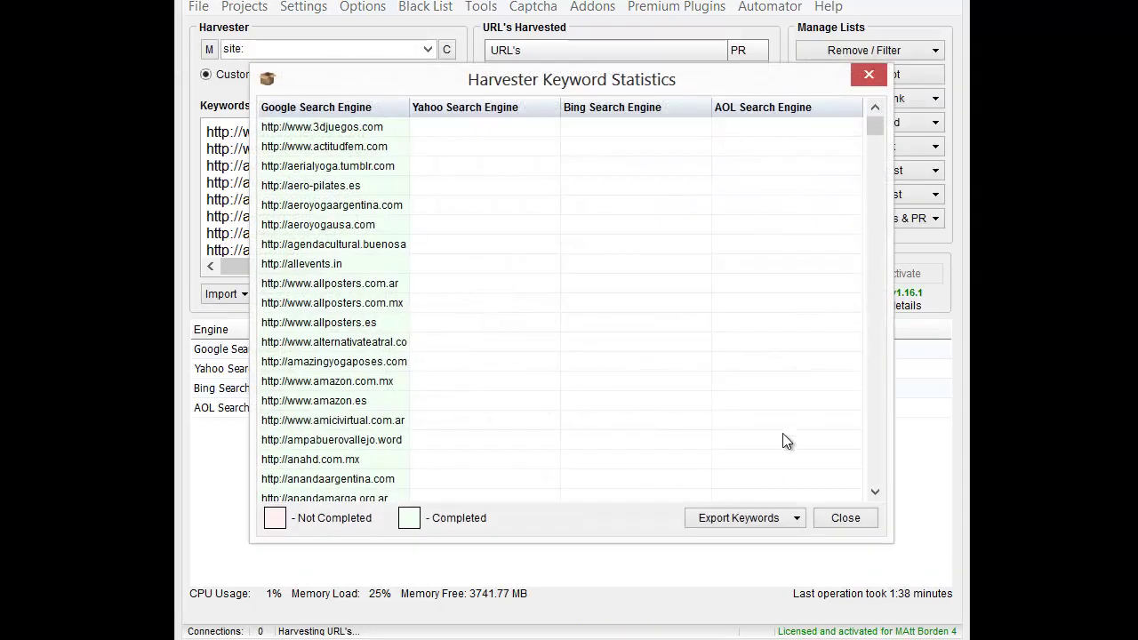
pyautogui.scroll(-3, 882, 494)
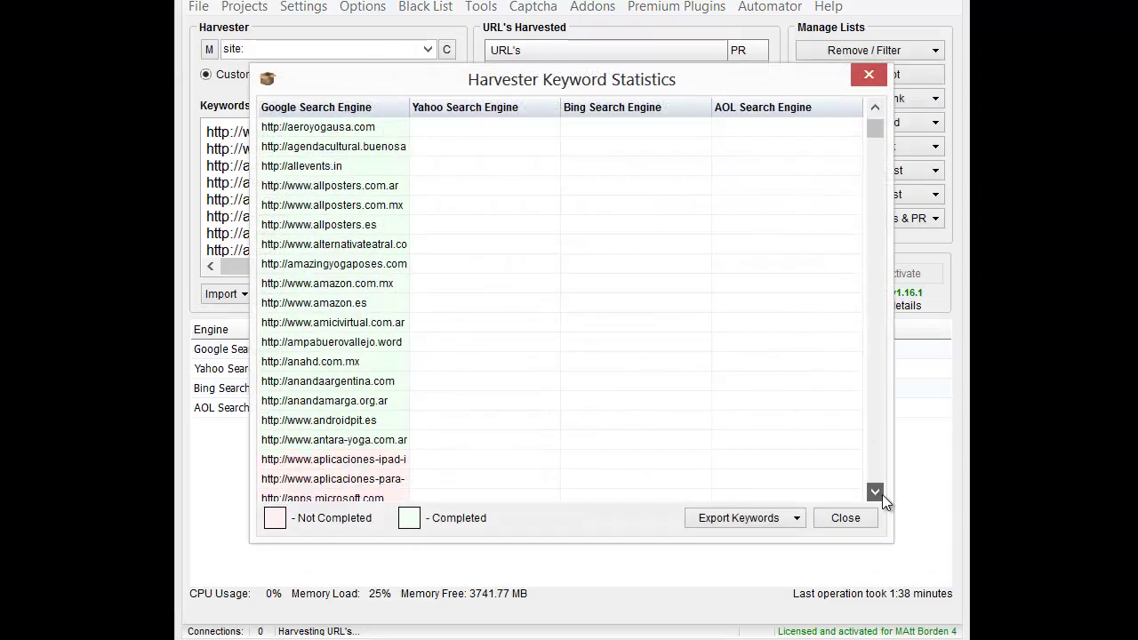
pyautogui.scroll(-5, 876, 400)
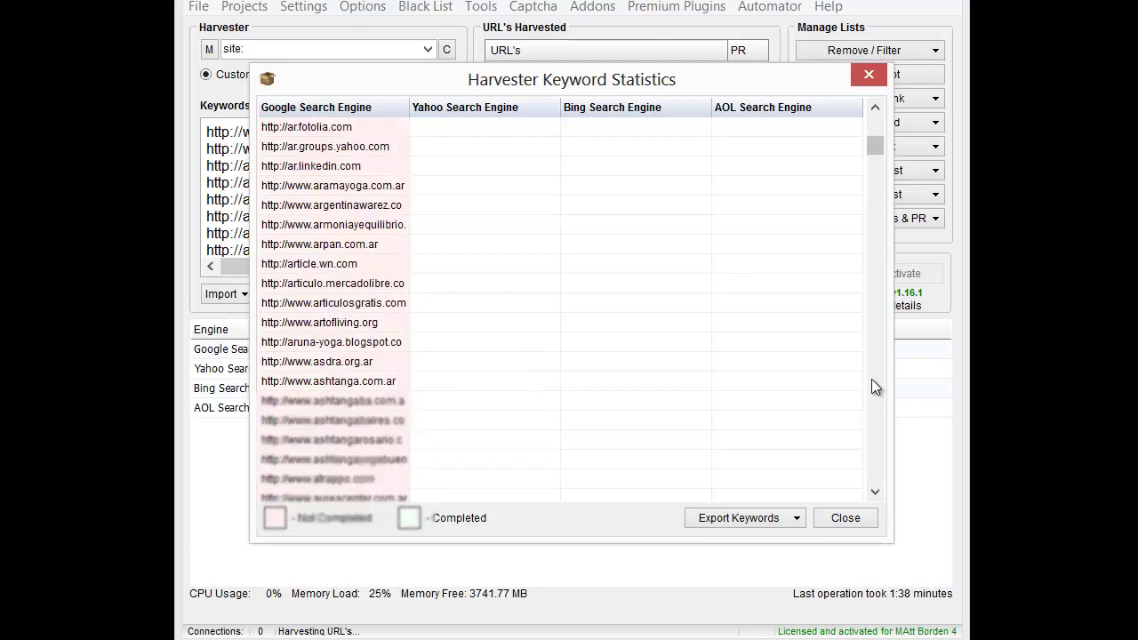
pyautogui.click(836, 518)
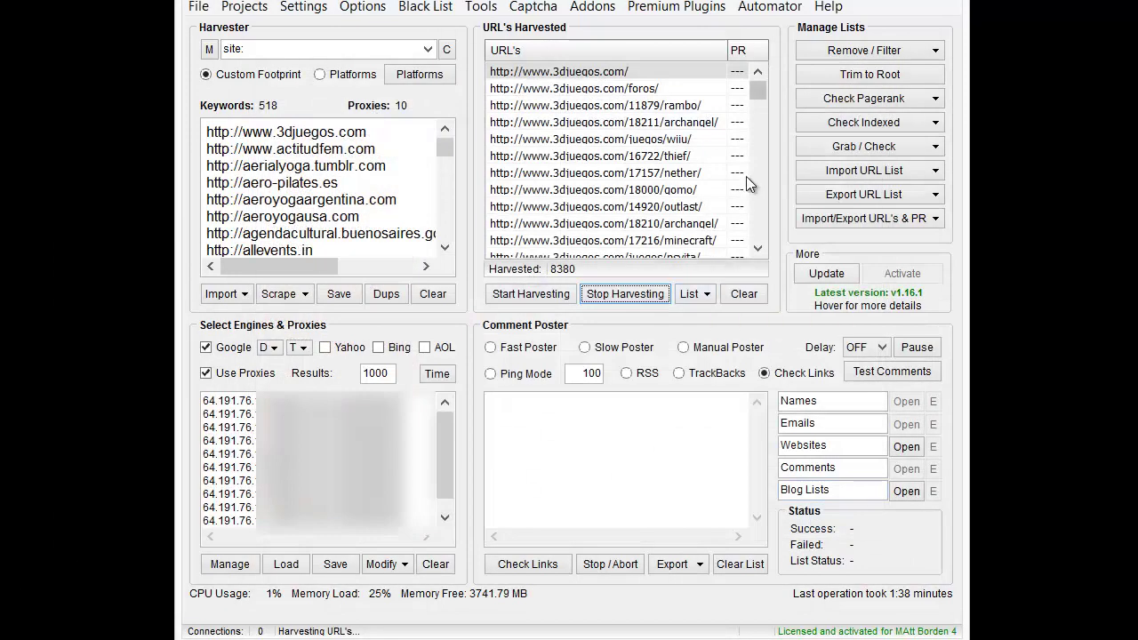
# Remove the duplicate URLs from the newly harvested list.
pyautogui.click(860, 53)
pyautogui.click(873, 75)
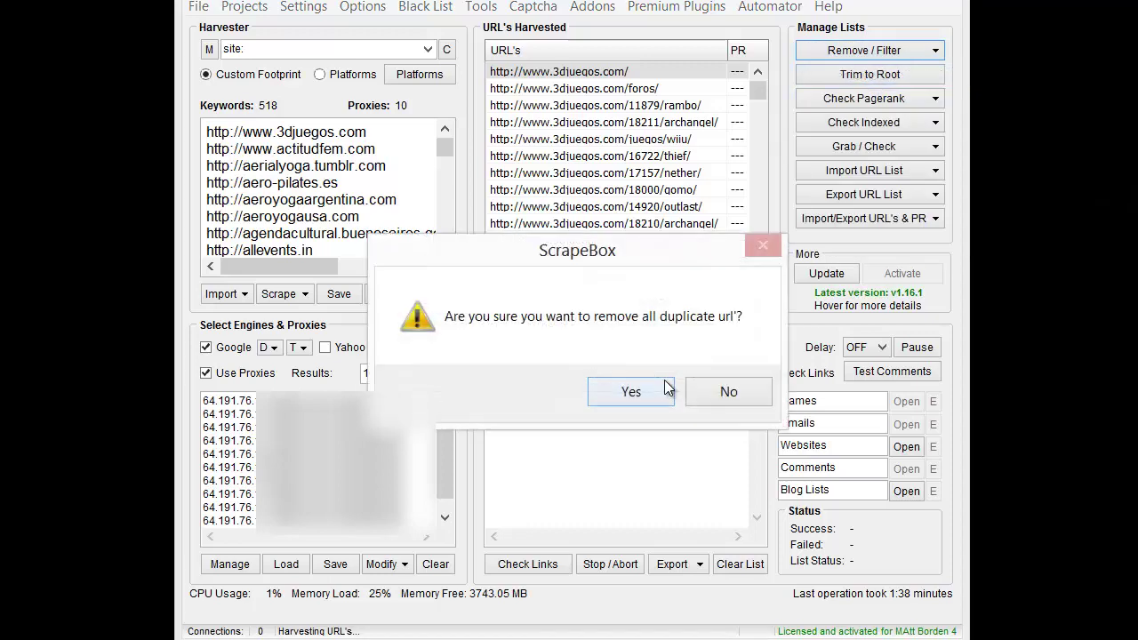
pyautogui.press('Return')
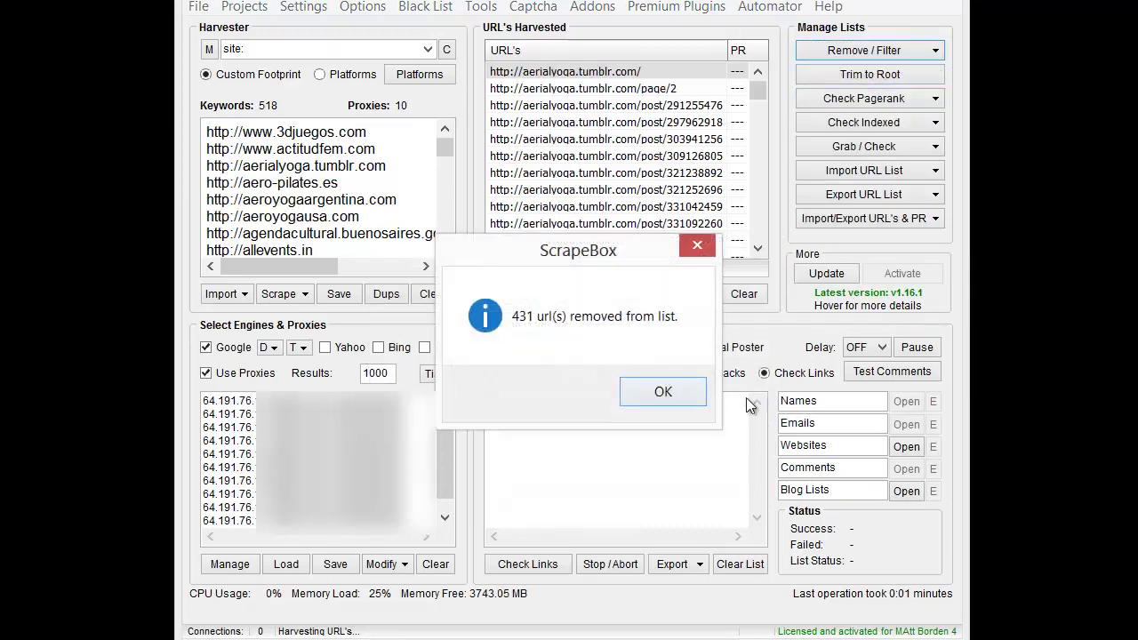
pyautogui.press('Return')
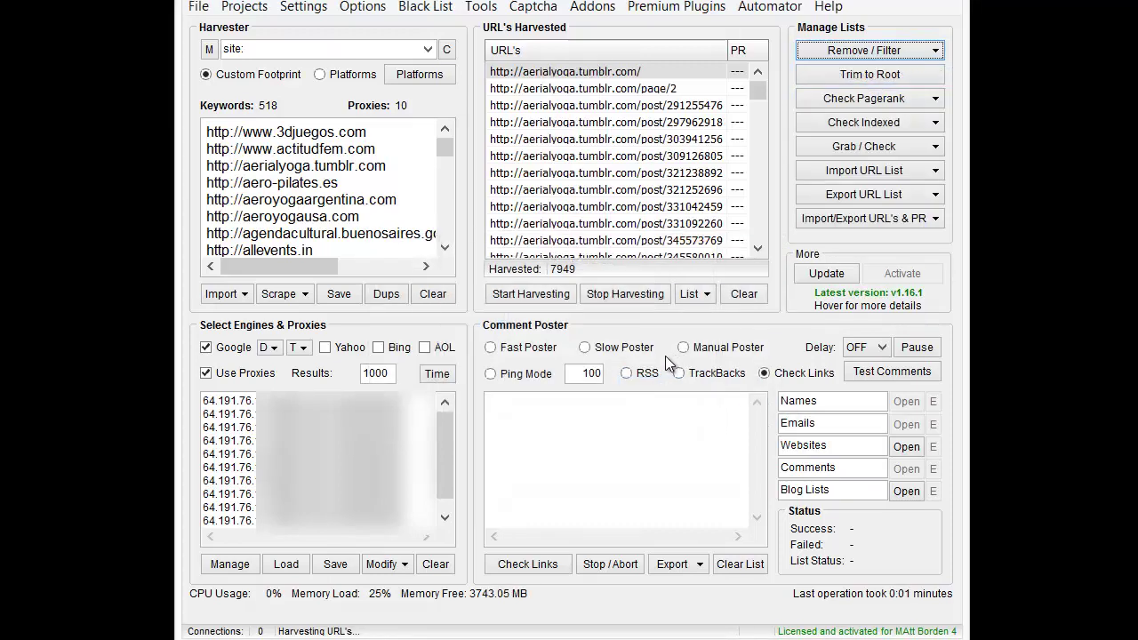
# Import the "email starts" text file from the ~Vids folder and add its URLs to the current harvested list.
pyautogui.click(858, 170)
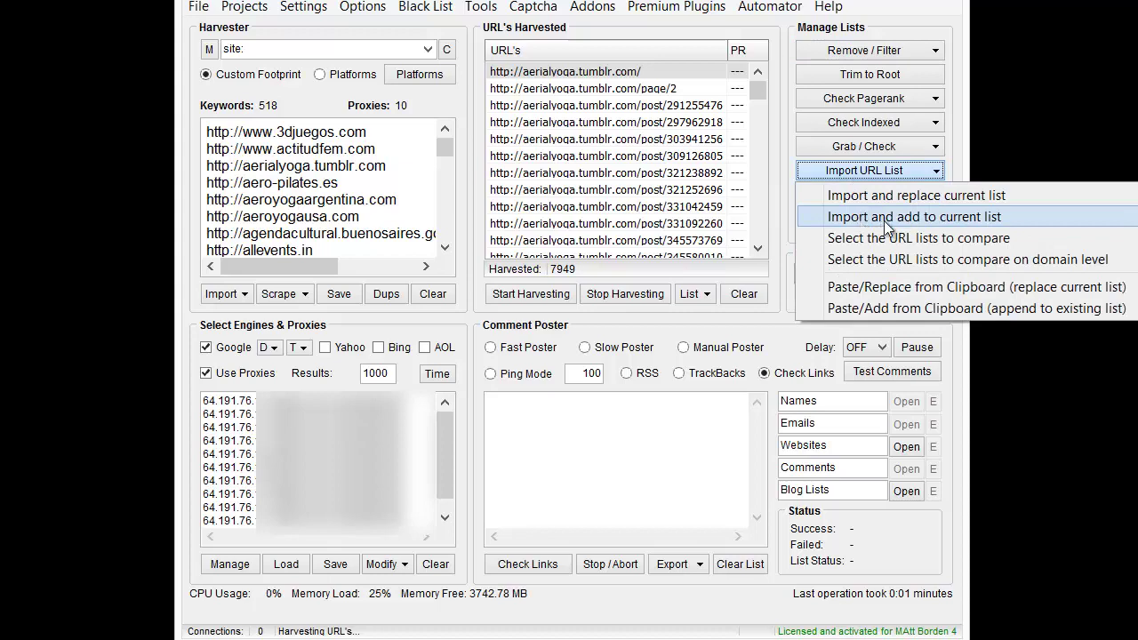
pyautogui.click(885, 218)
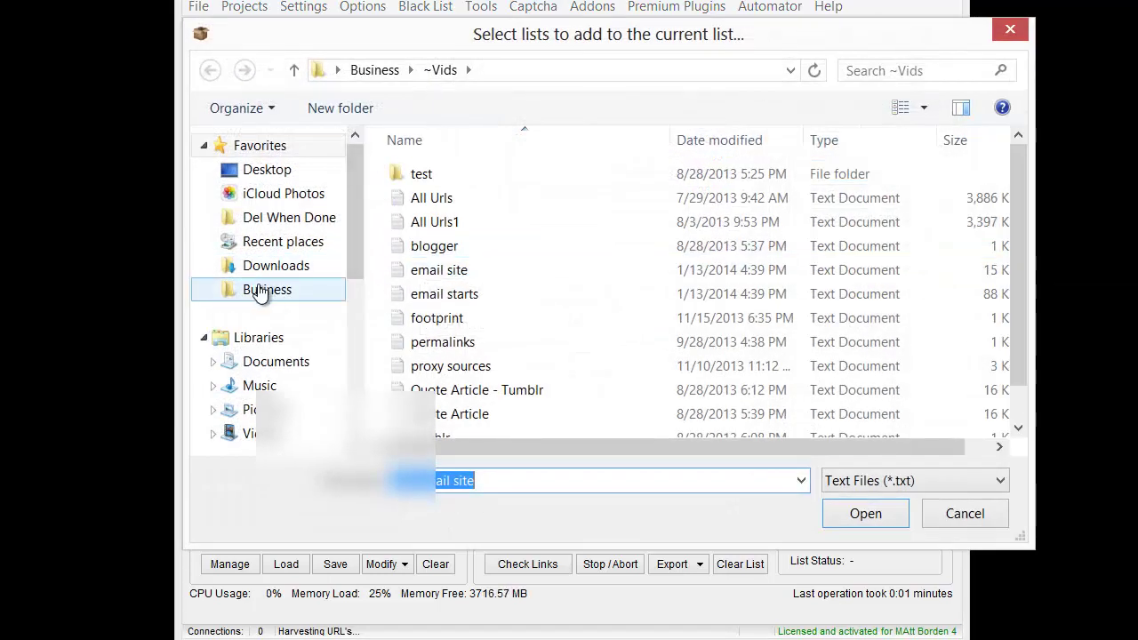
pyautogui.click(462, 373)
pyautogui.scroll(-1, 498, 400)
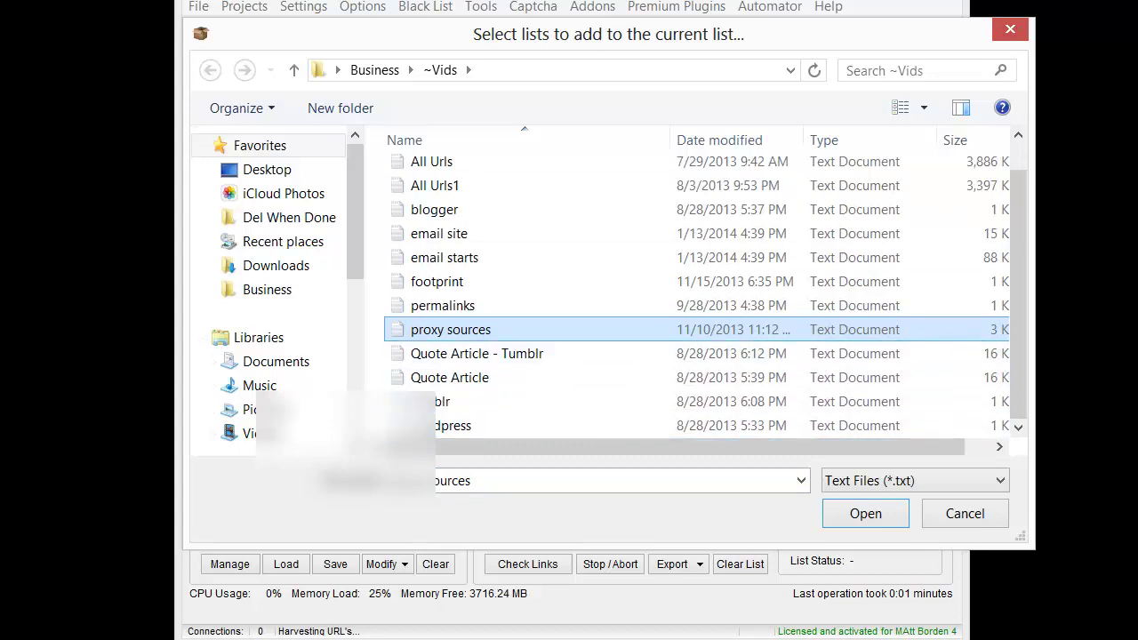
pyautogui.doubleClick(458, 261)
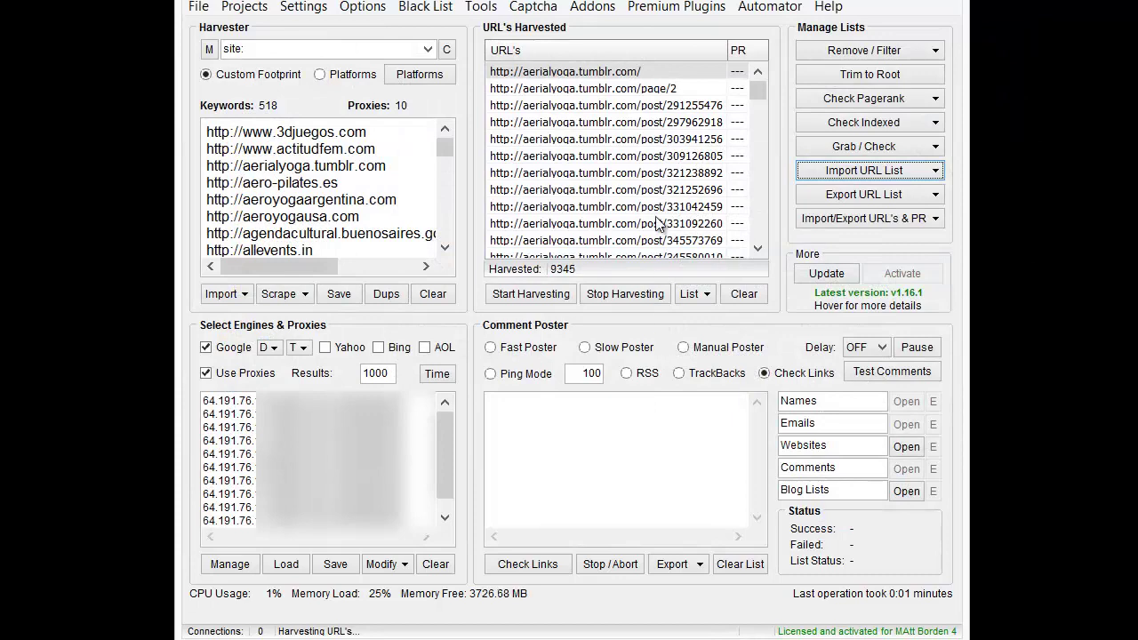
# Remove the duplicate URLs from the combined list.
pyautogui.click(863, 50)
pyautogui.click(899, 74)
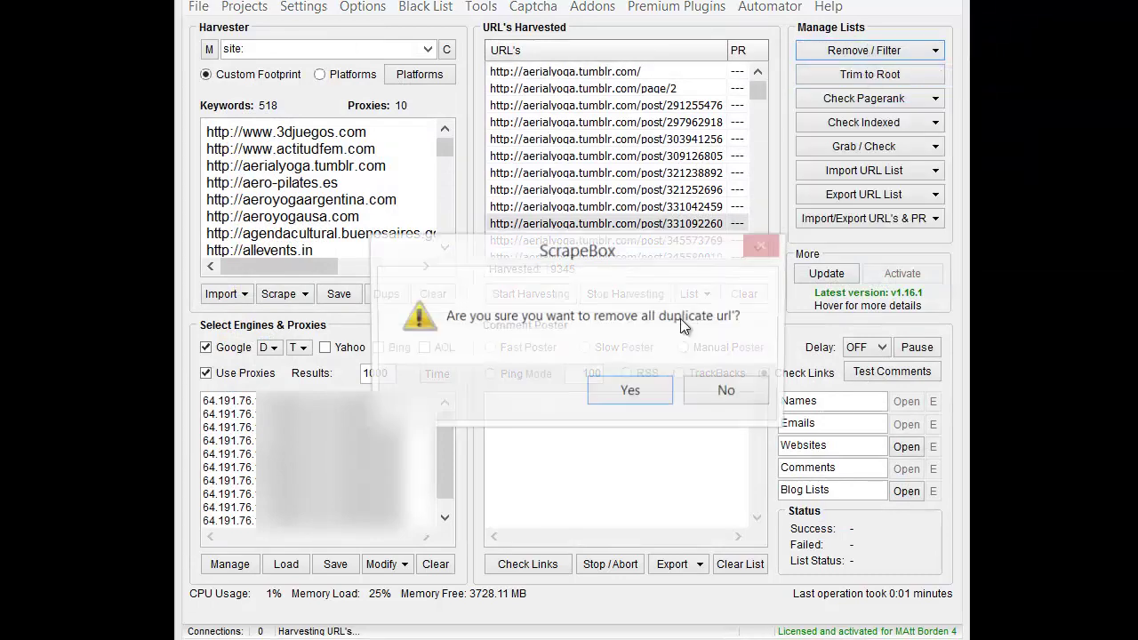
pyautogui.press('Return')
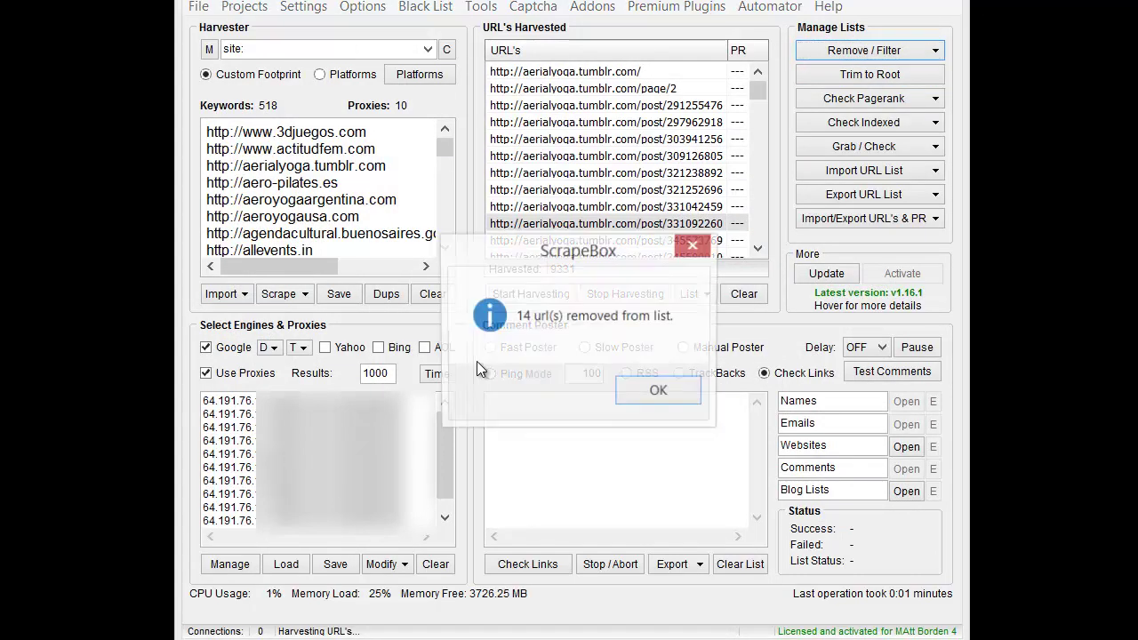
pyautogui.click(637, 394)
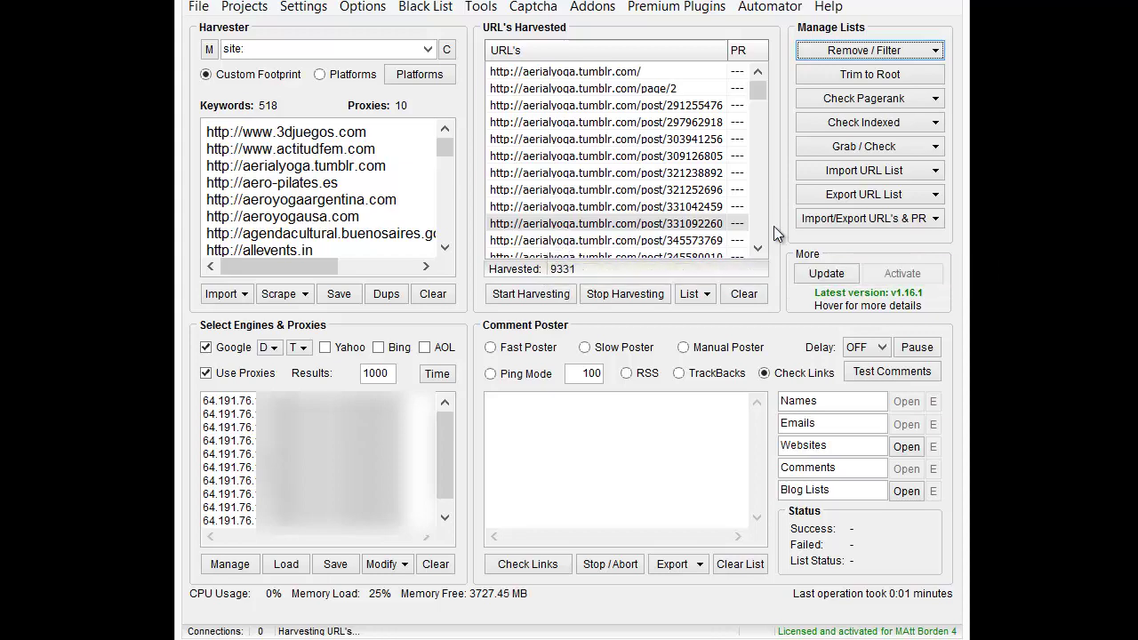
# Export the combined URL list as a text file named "email for link extractor" in the ~Vids folder.
pyautogui.click(817, 198)
pyautogui.click(826, 219)
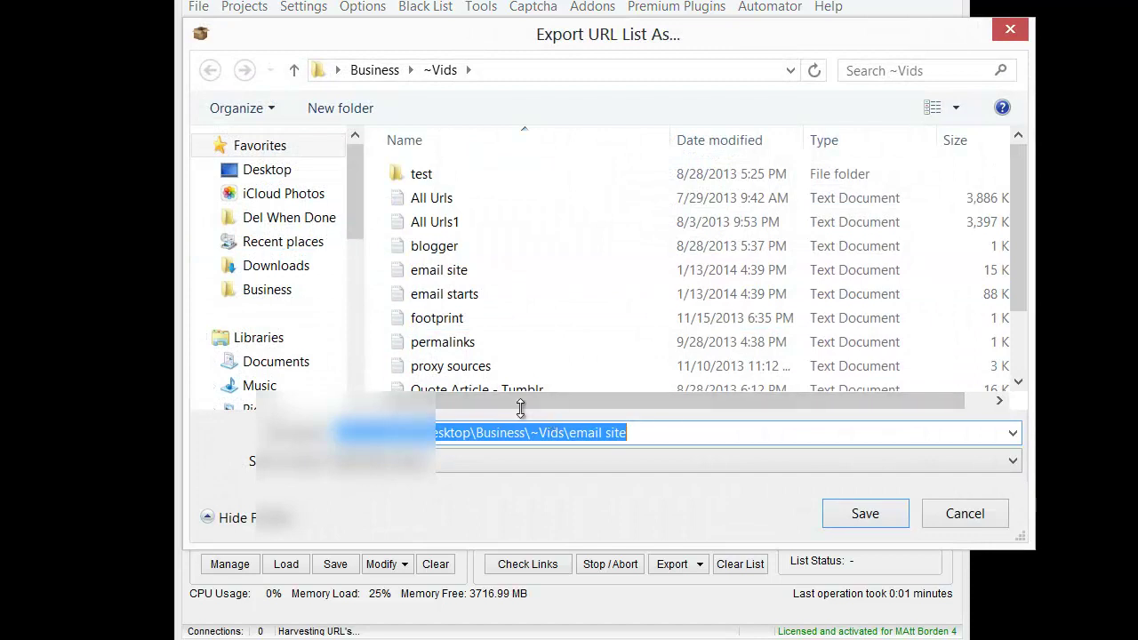
pyautogui.press('BackSpace')
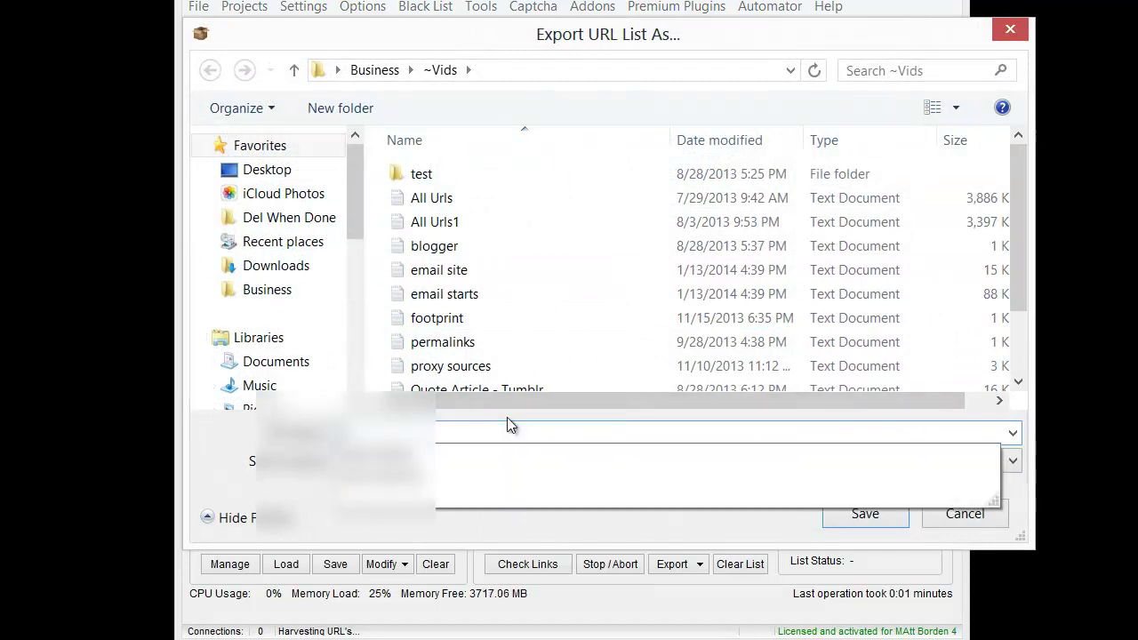
pyautogui.write('extractor')
pyautogui.press('Return')
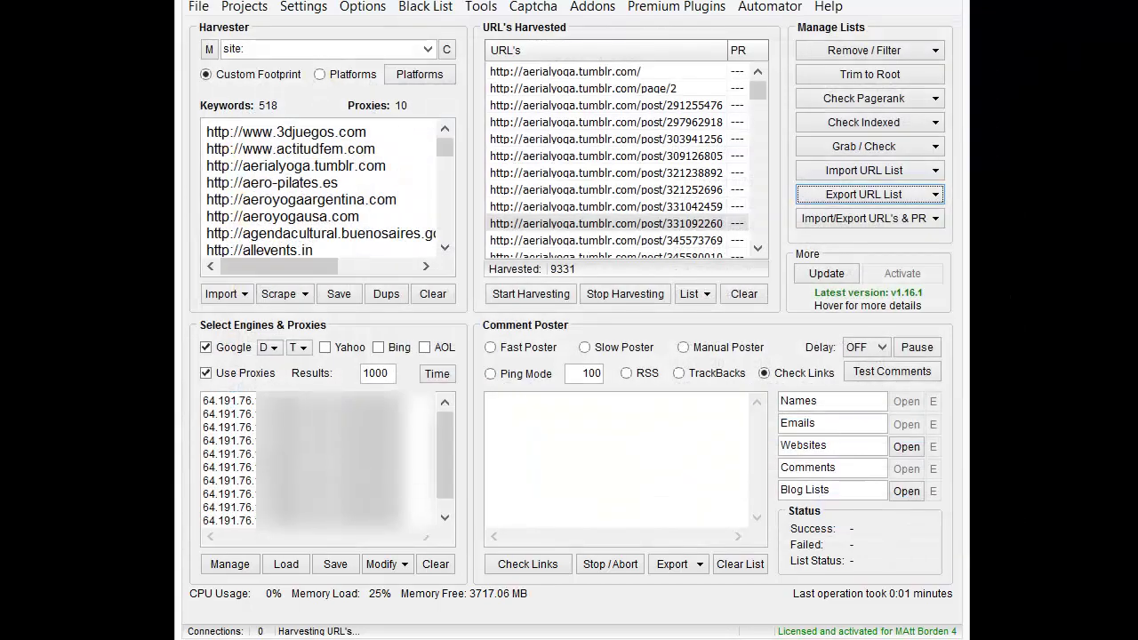
# Open the ScrapeBox Link Extractor addon and import the "email for link extractor" file from the Business\~Vids folder.
pyautogui.click(592, 6)
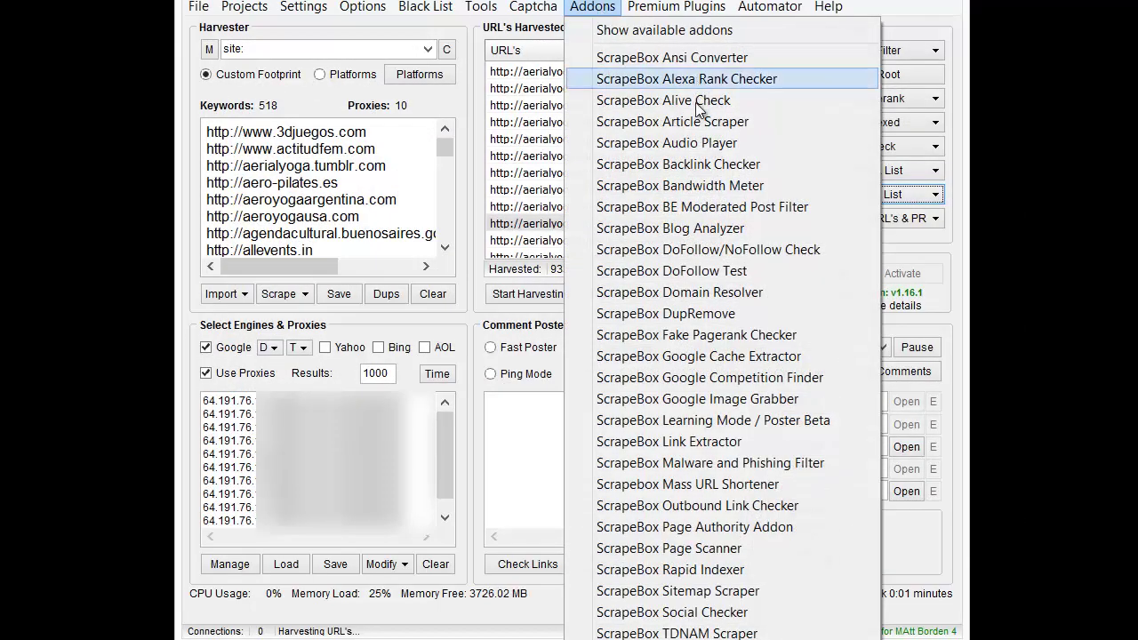
pyautogui.click(669, 441)
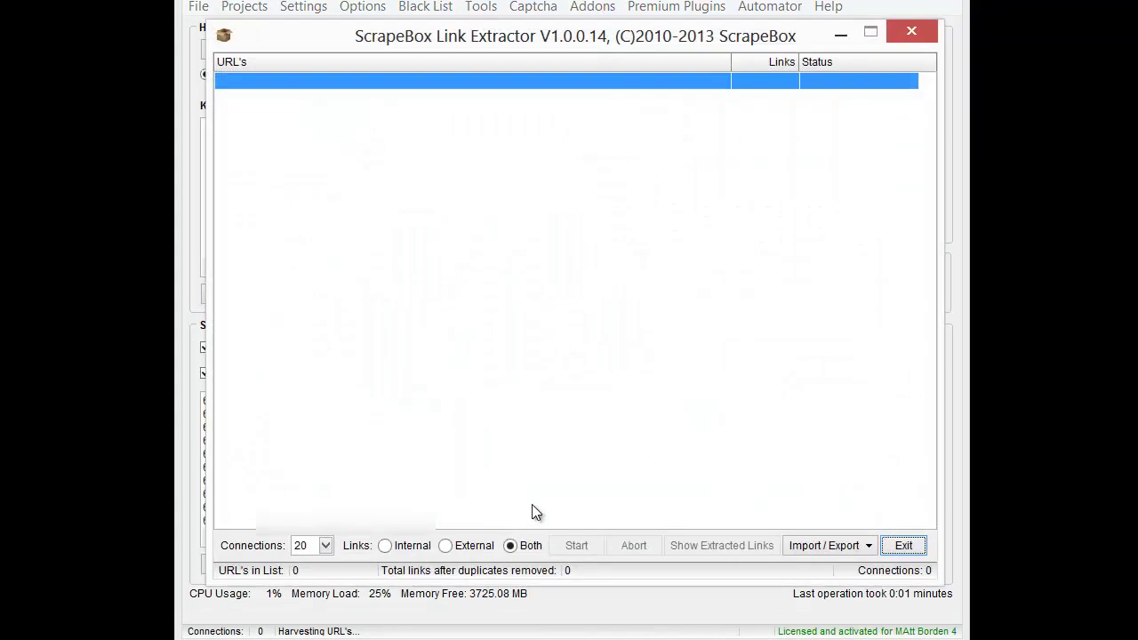
pyautogui.click(854, 550)
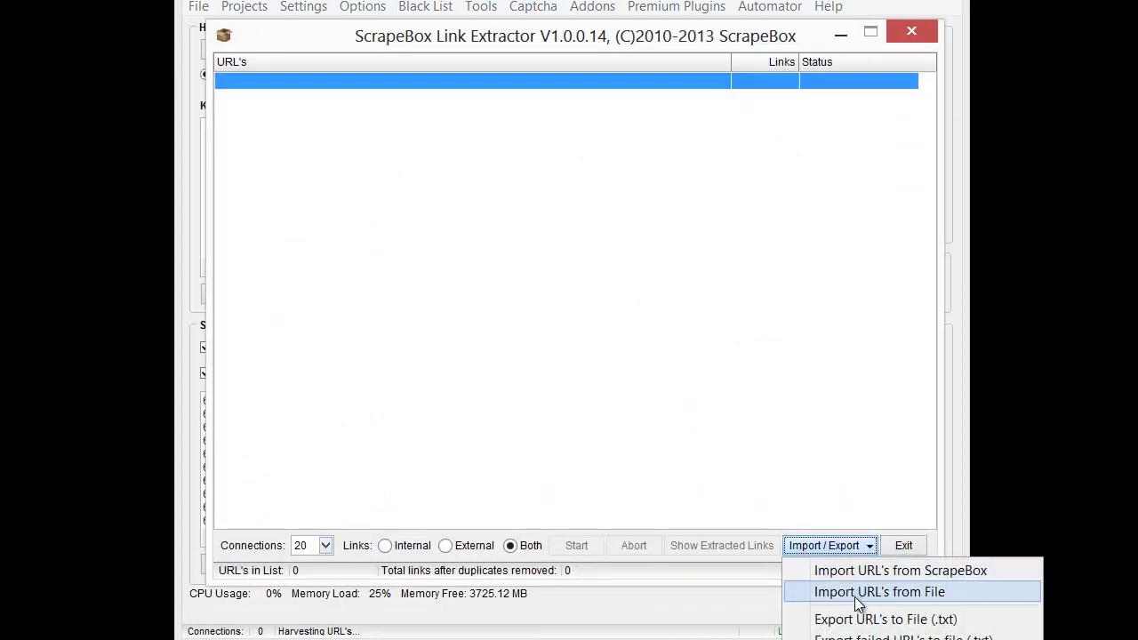
pyautogui.click(858, 603)
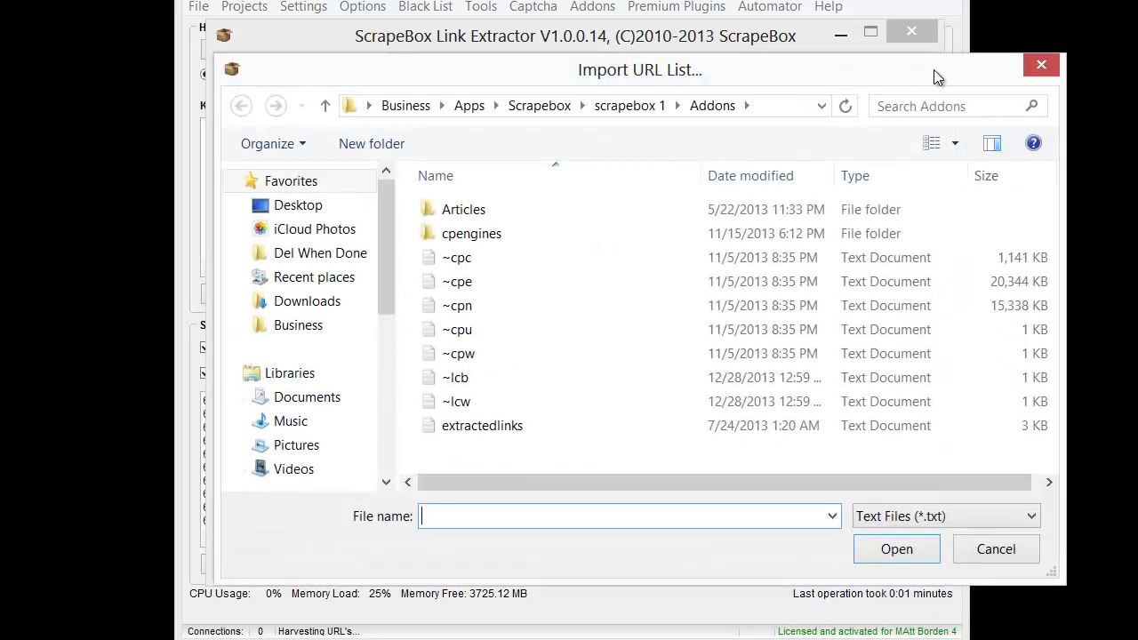
pyautogui.click(340, 332)
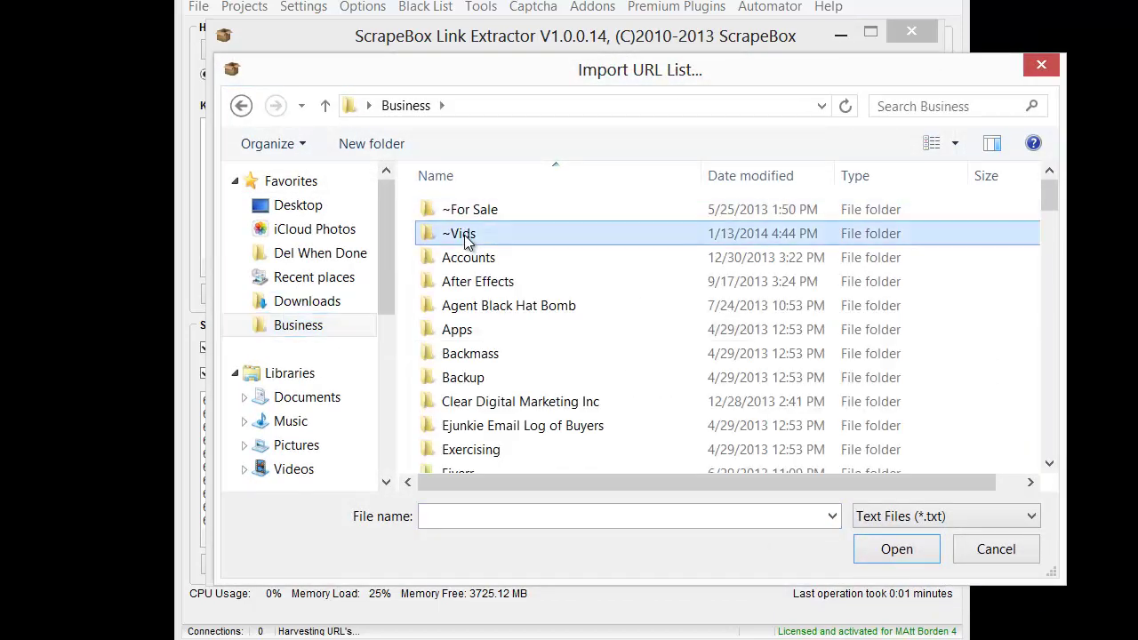
pyautogui.doubleClick(469, 229)
pyautogui.doubleClick(524, 353)
# Look through the URLs imported into the Link Extractor, checking whether the same domains are grouped together, and close the addon.
pyautogui.click(493, 251)
pyautogui.press('pagedown')
pyautogui.press('pagedown')
pyautogui.press('pagedown')
pyautogui.press('pagedown')
pyautogui.press('pagedown')
pyautogui.press('pagedown')
pyautogui.press('pagedown')
pyautogui.press('pagedown')
pyautogui.press('pagedown')
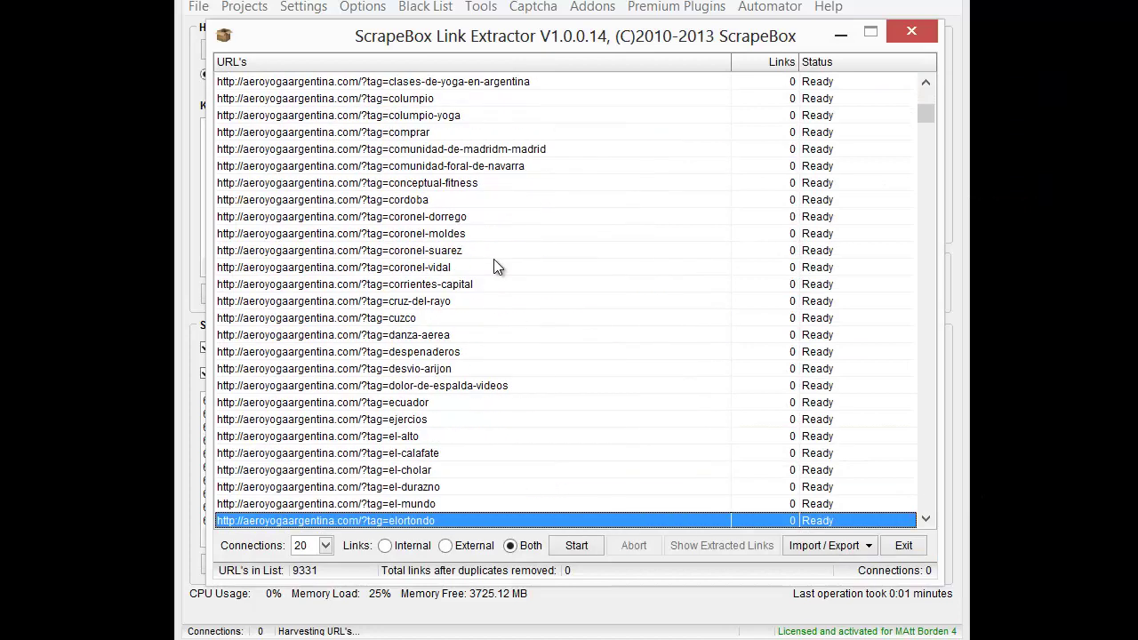
pyautogui.click(494, 263)
pyautogui.press('Down')
pyautogui.press('Down')
pyautogui.press('Down')
pyautogui.press('Down')
pyautogui.press('Down')
pyautogui.press('Down')
pyautogui.press('Down')
pyautogui.press('Down')
pyautogui.press('Down')
pyautogui.press('Down')
pyautogui.press('Down')
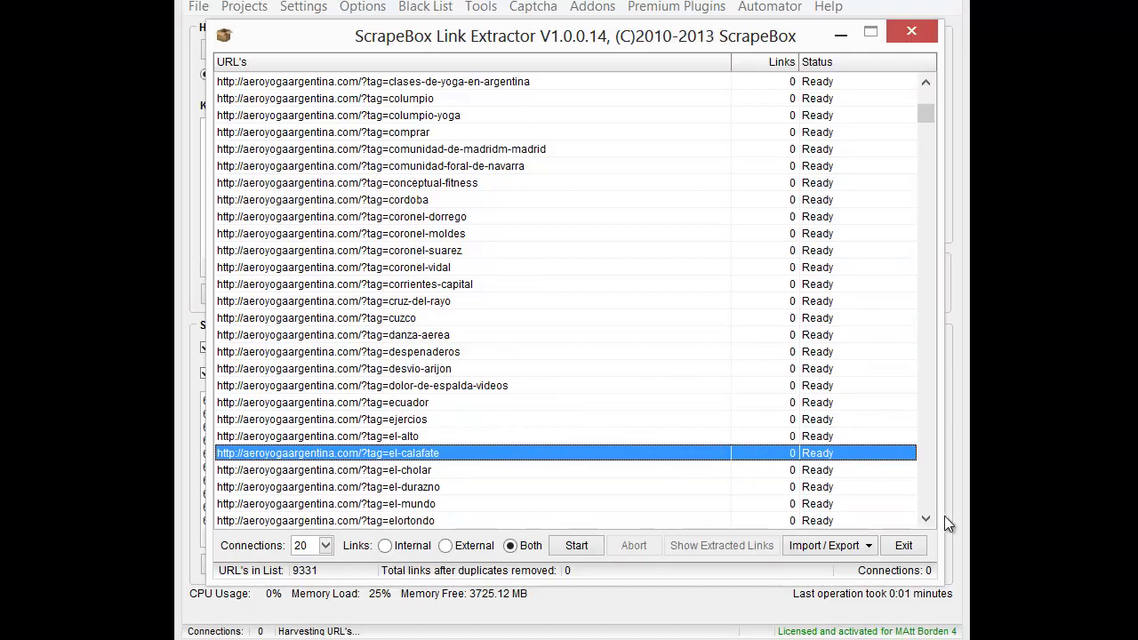
pyautogui.click(904, 544)
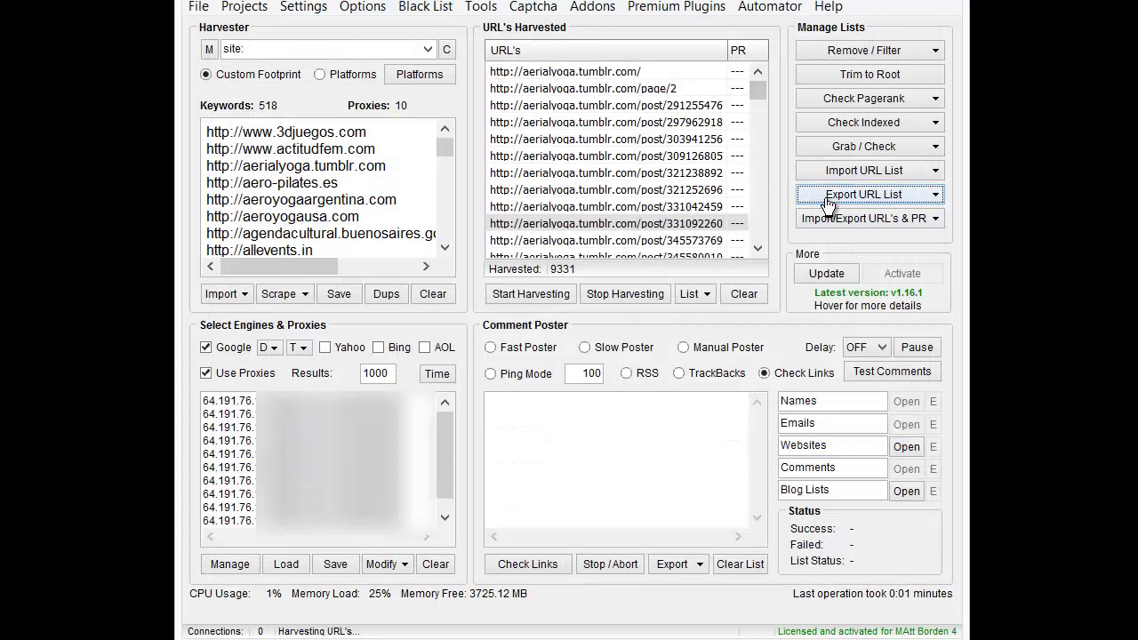
# Export the harvested URL list as randomized text, overwriting the "email for link extractor" file in the ~Vids folder.
pyautogui.click(846, 195)
pyautogui.click(894, 263)
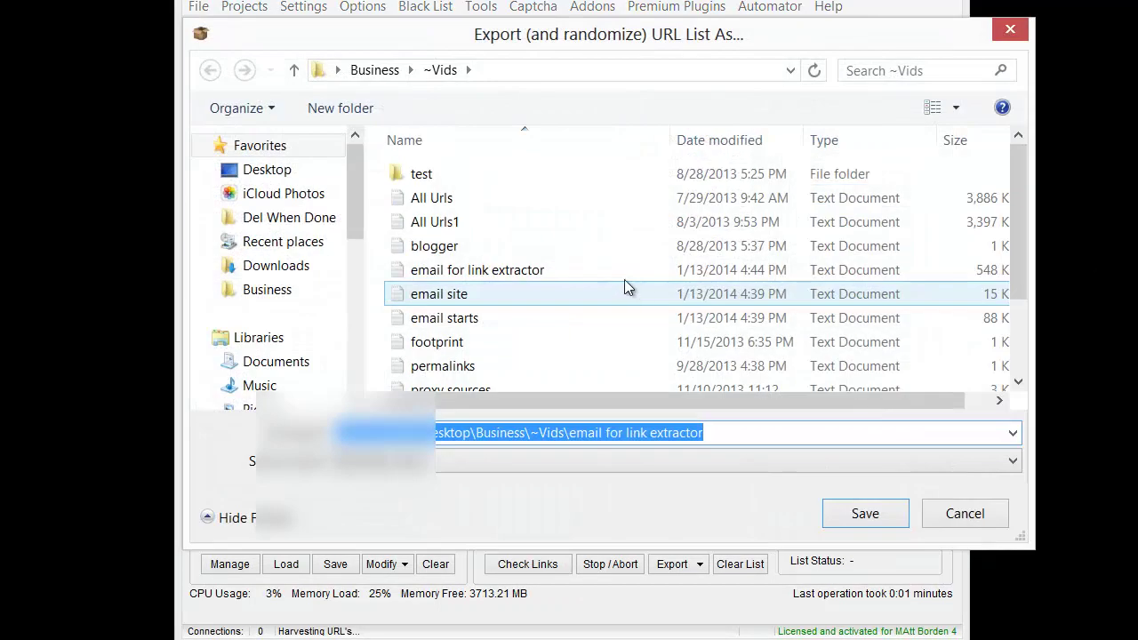
pyautogui.doubleClick(520, 272)
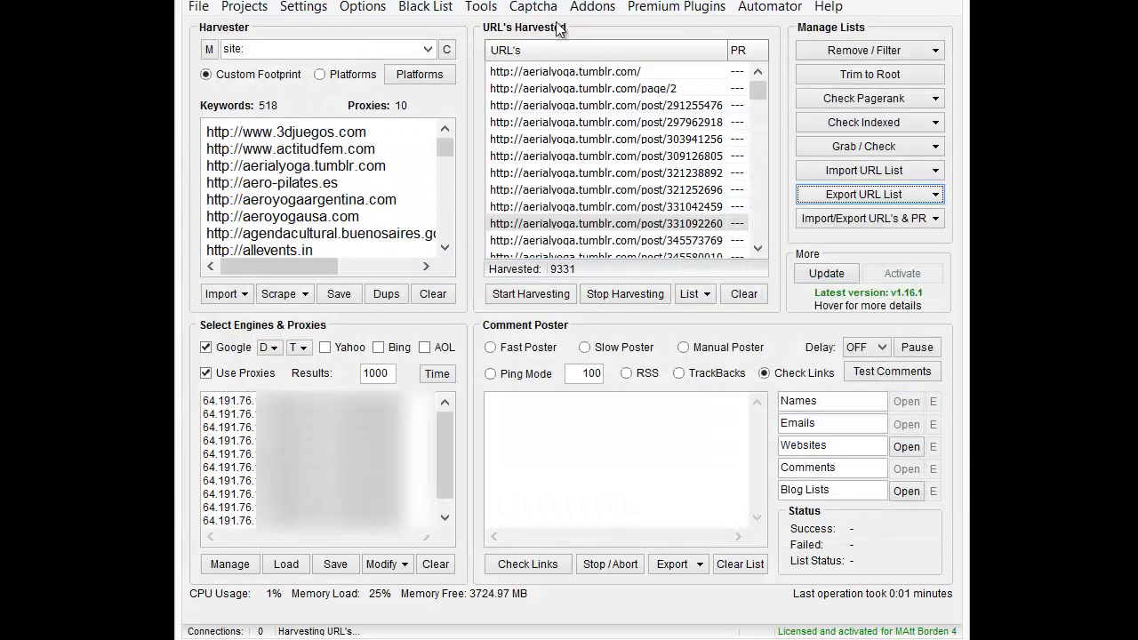
# Open the ScrapeBox Link Extractor addon and import the URLs from the randomized "email for link extractor" file.
pyautogui.click(591, 8)
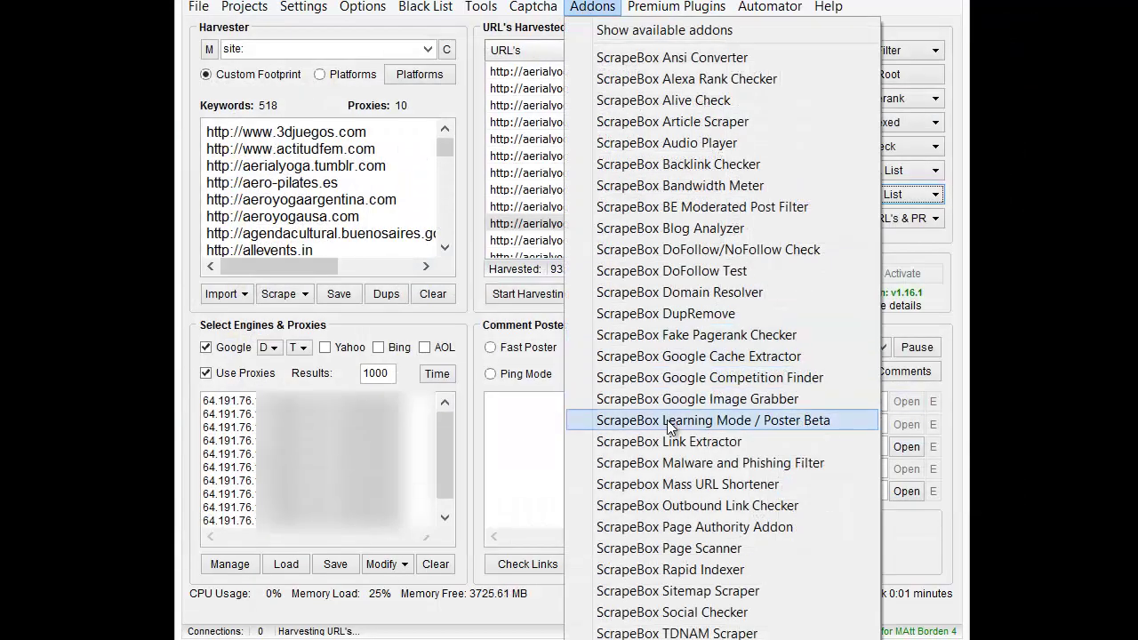
pyautogui.click(669, 441)
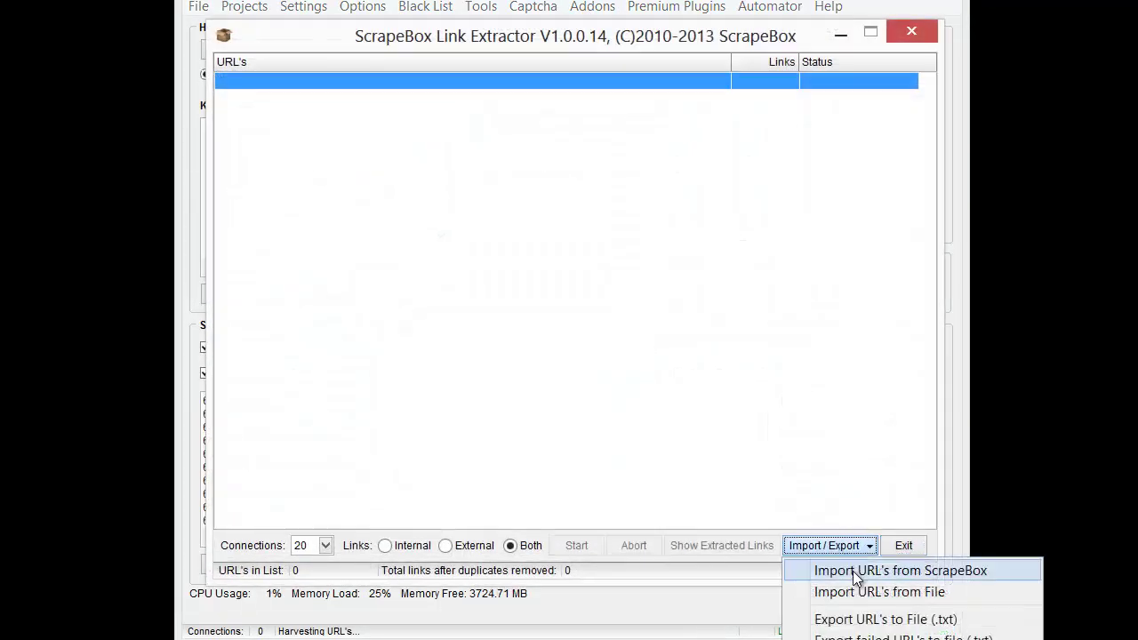
pyautogui.click(840, 591)
pyautogui.click(495, 306)
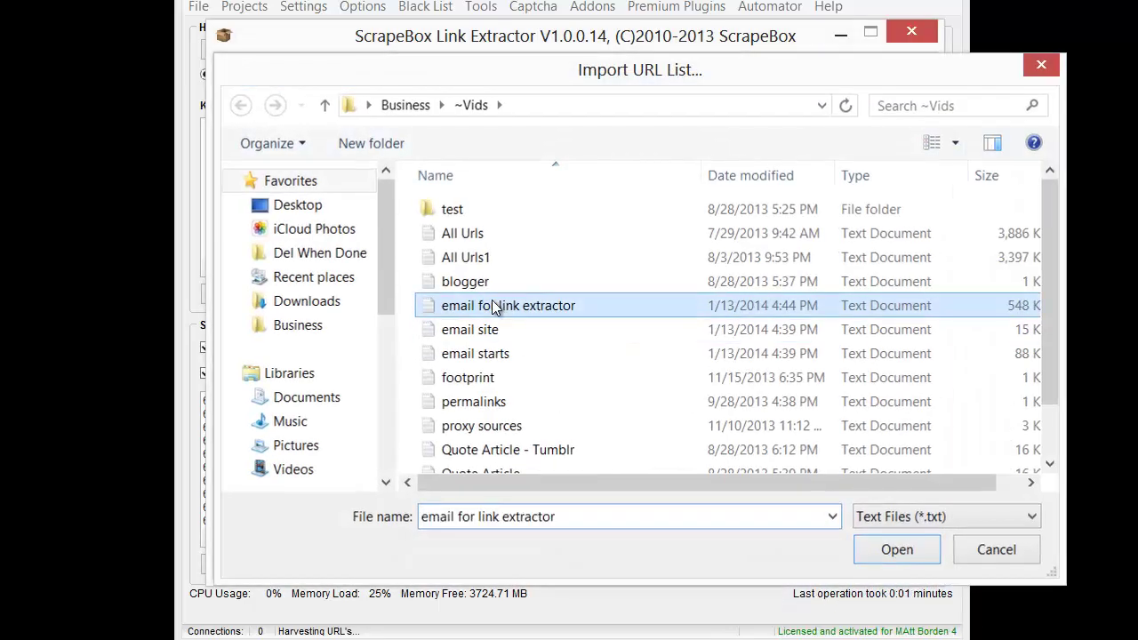
pyautogui.doubleClick(494, 306)
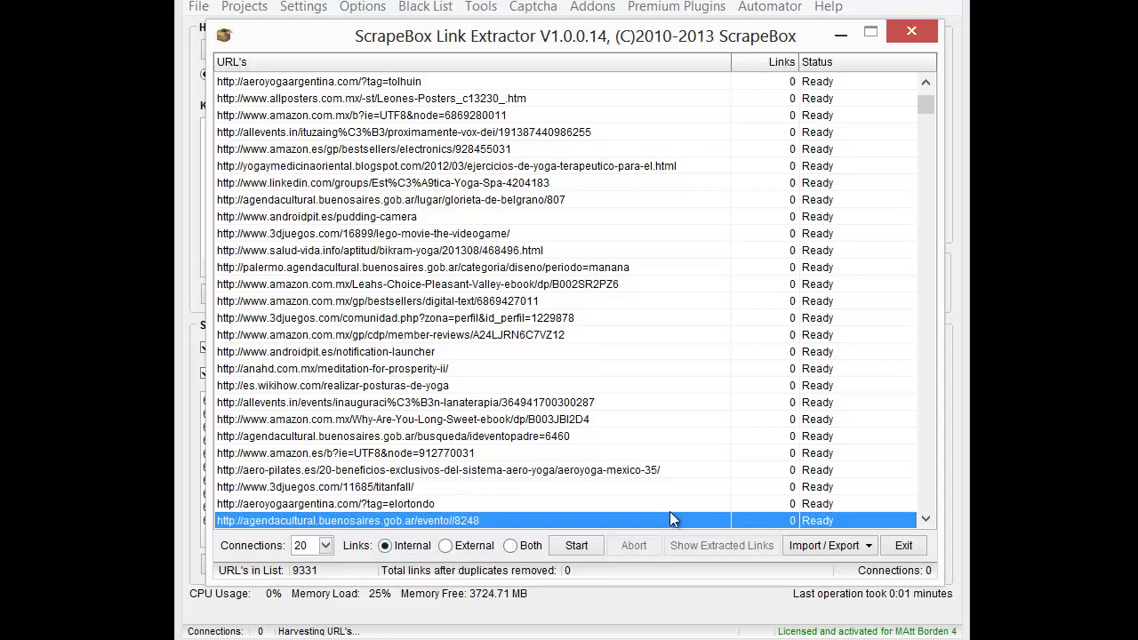
# Run the extraction of internal links on the imported URLs and abort it partway through.
pyautogui.click(576, 545)
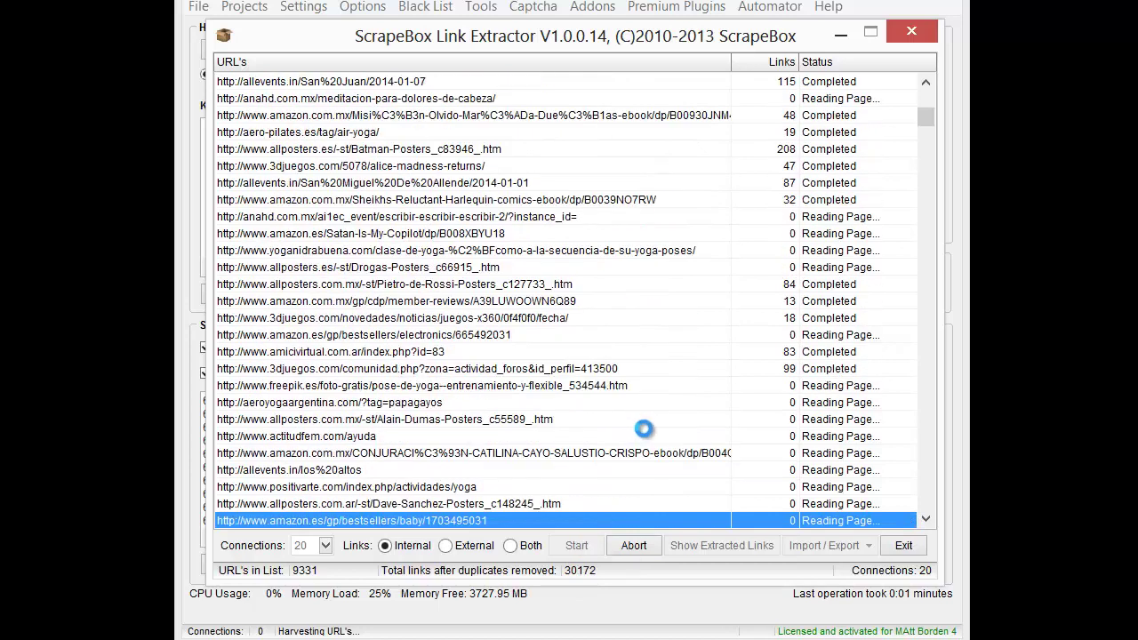
pyautogui.click(631, 546)
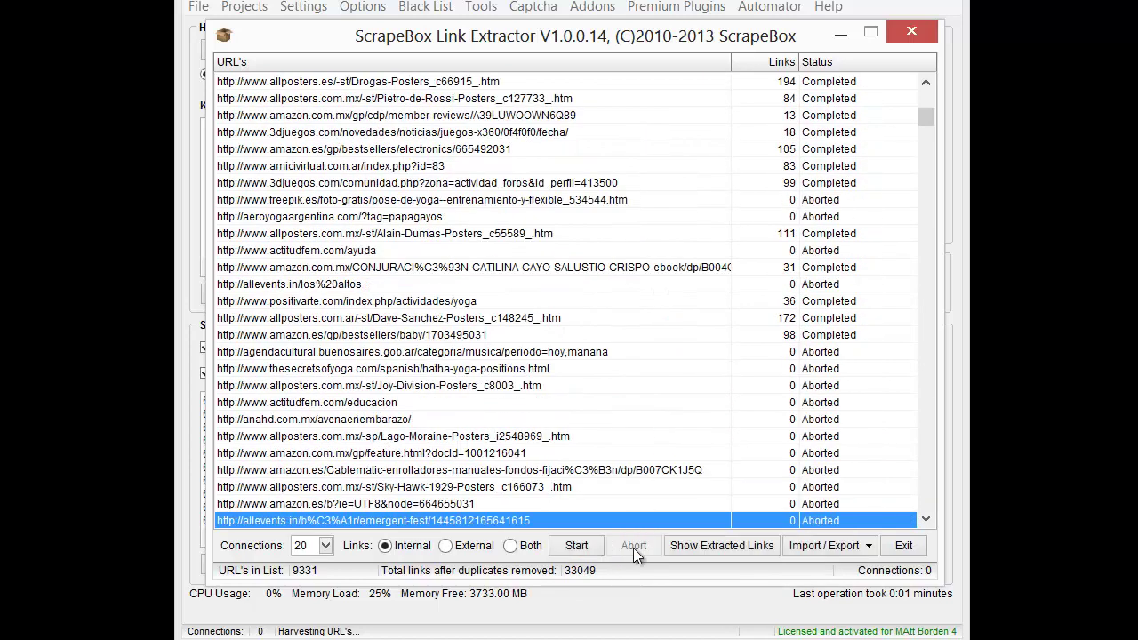
# Export all completed links as a text file named "1" in the ~Vids folder and exit the Link Extractor.
pyautogui.click(855, 545)
pyautogui.click(851, 620)
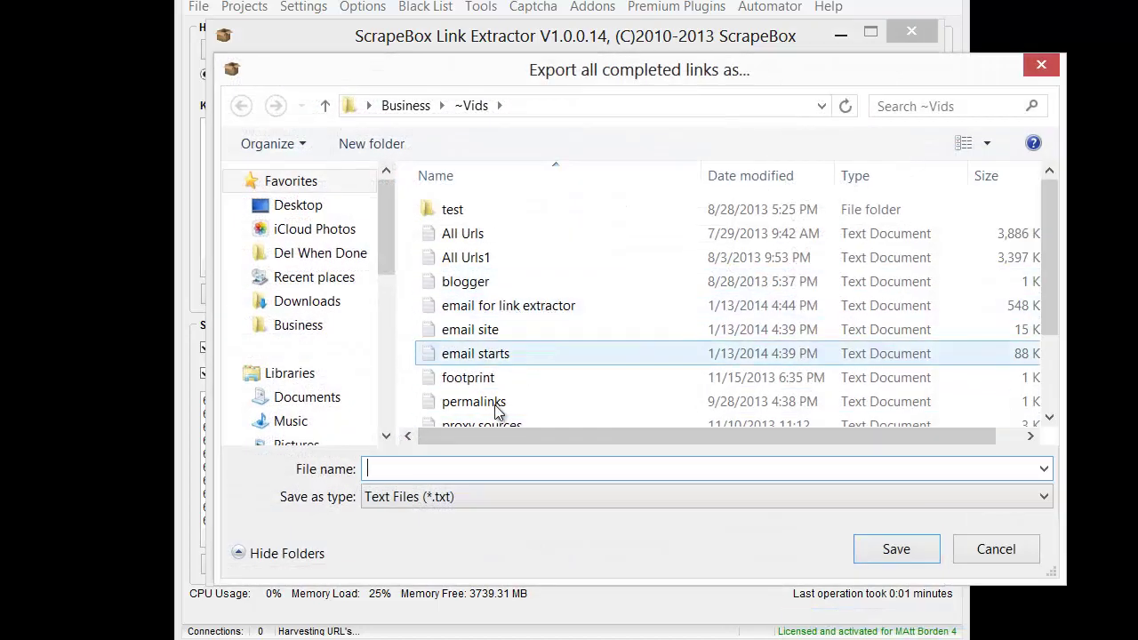
pyautogui.write('1')
pyautogui.press('Return')
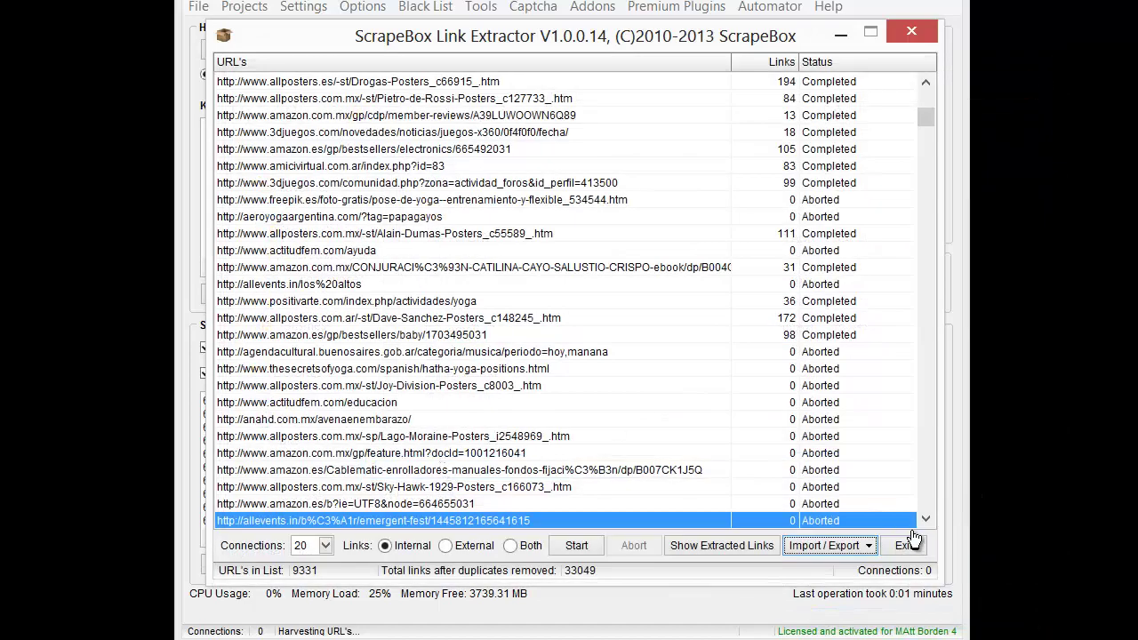
pyautogui.click(911, 546)
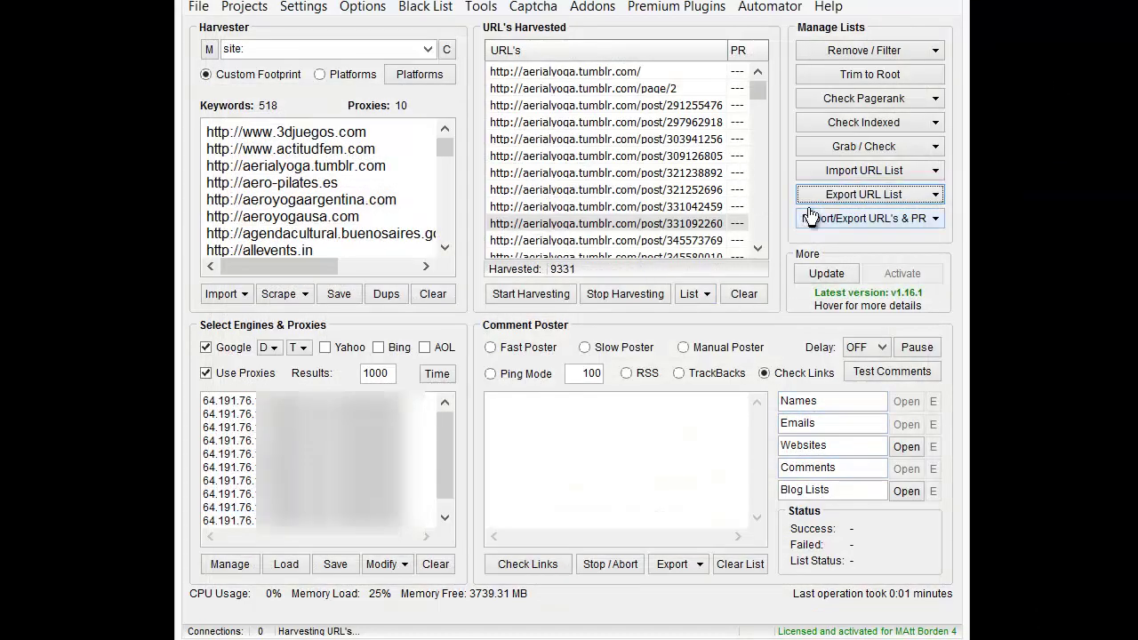
# Import the URLs from file "1" in the ~Vids folder and add them to the current harvested list.
pyautogui.click(835, 170)
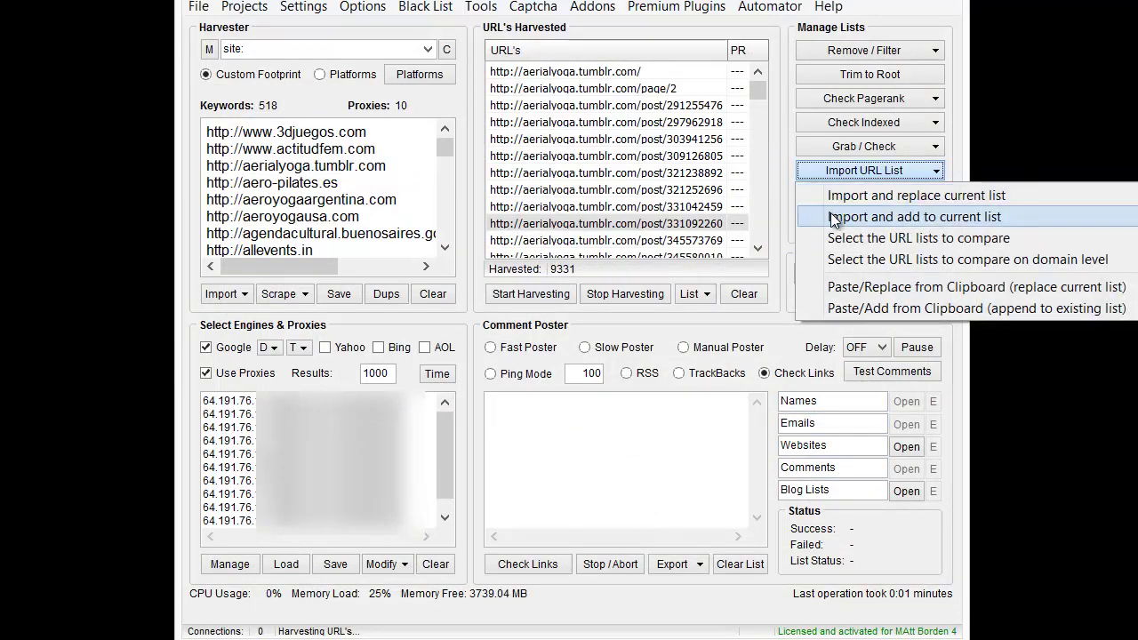
pyautogui.click(834, 218)
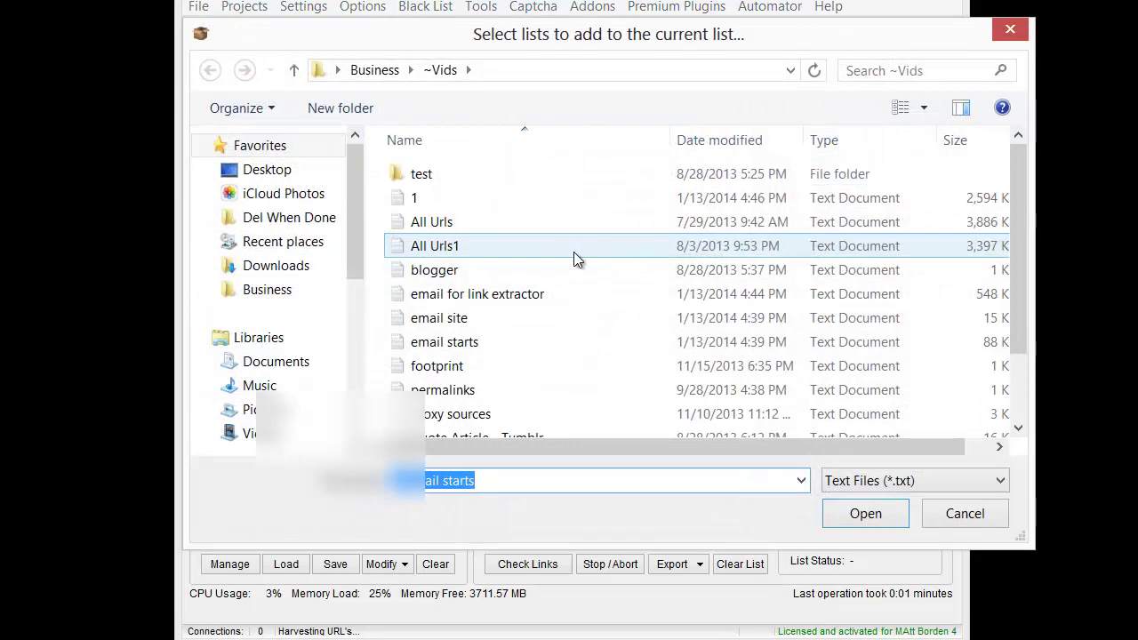
pyautogui.doubleClick(435, 199)
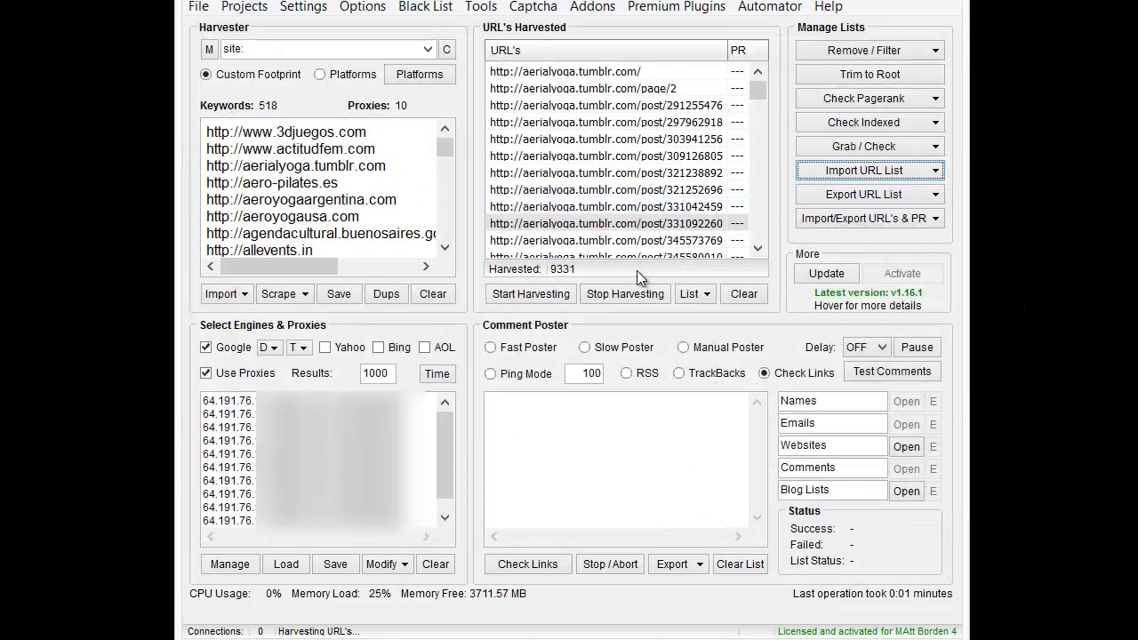
# Remove the duplicate URLs from the enlarged harvested list.
pyautogui.click(866, 51)
pyautogui.click(867, 75)
pyautogui.click(631, 392)
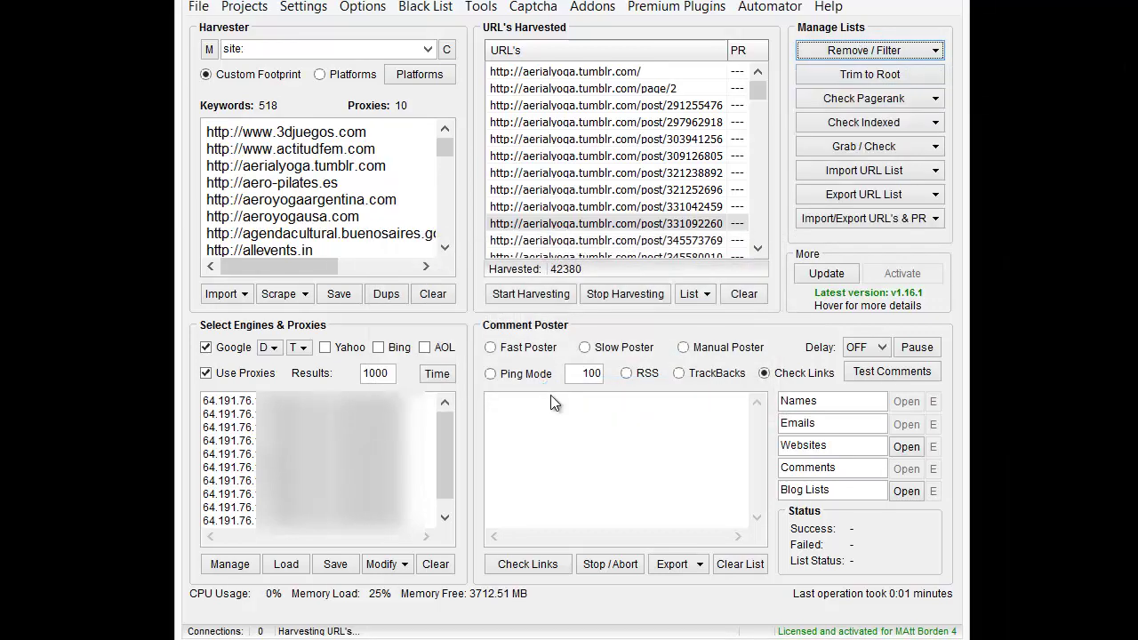
pyautogui.click(669, 394)
# Look over the order of the harvested URLs and export them as a randomized text file named "2" in the ~Vids folder.
pyautogui.scroll(-5, 630, 227)
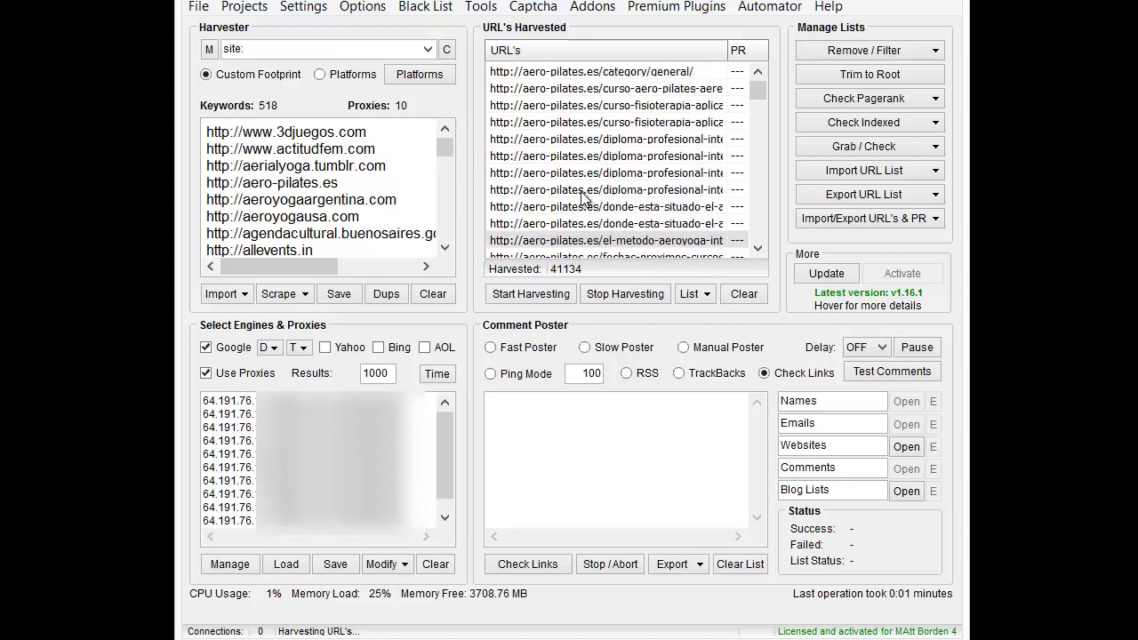
pyautogui.scroll(5, 587, 187)
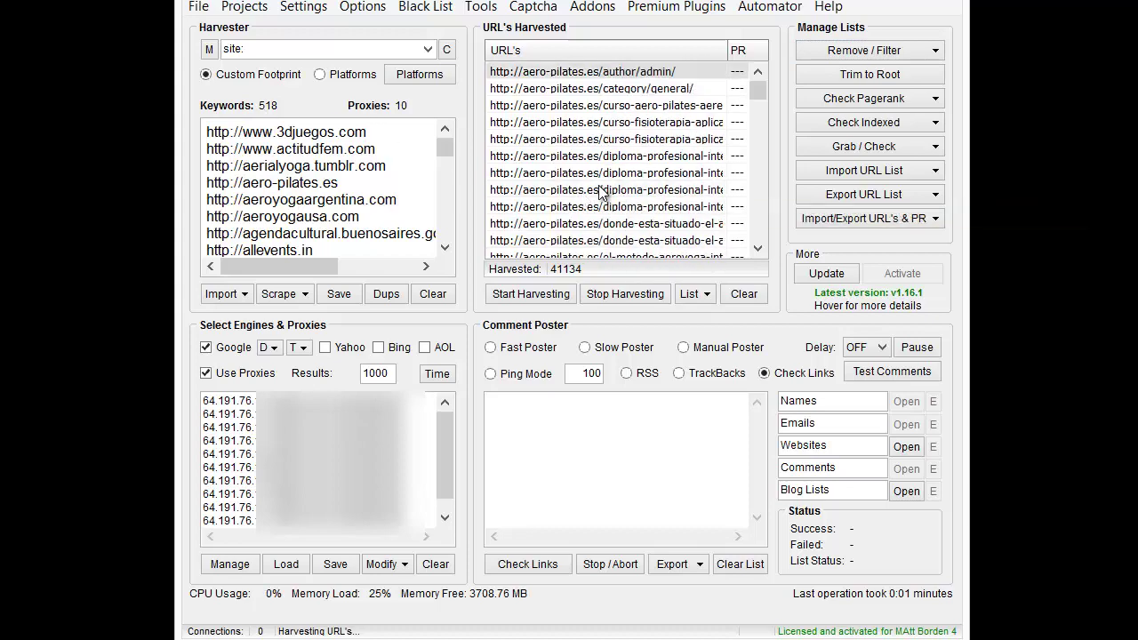
pyautogui.scroll(5, 602, 193)
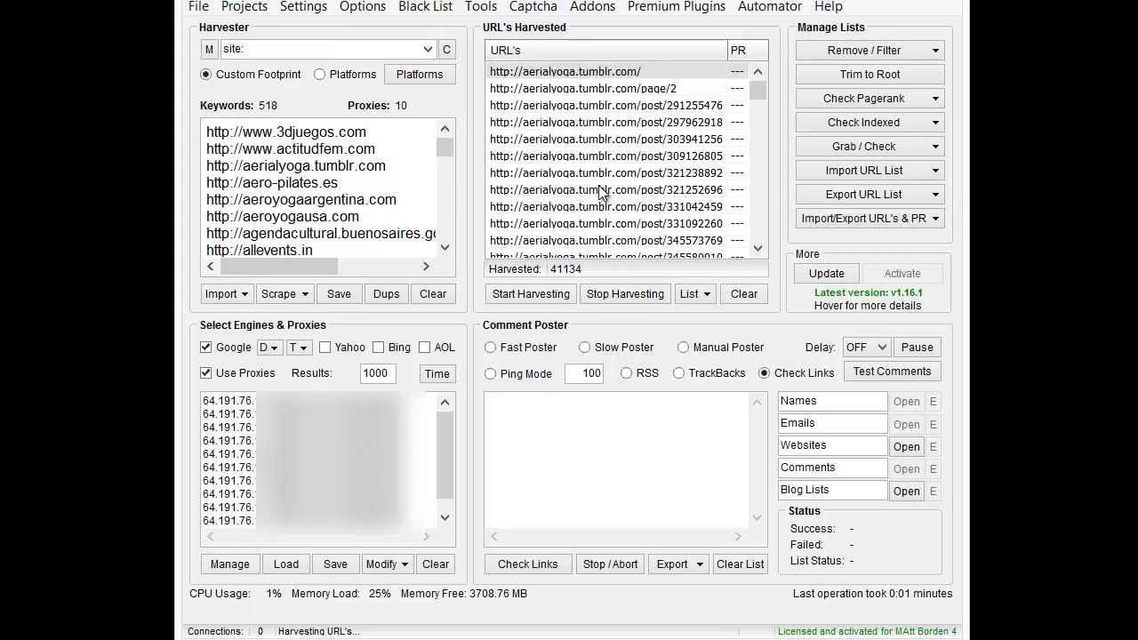
pyautogui.click(602, 193)
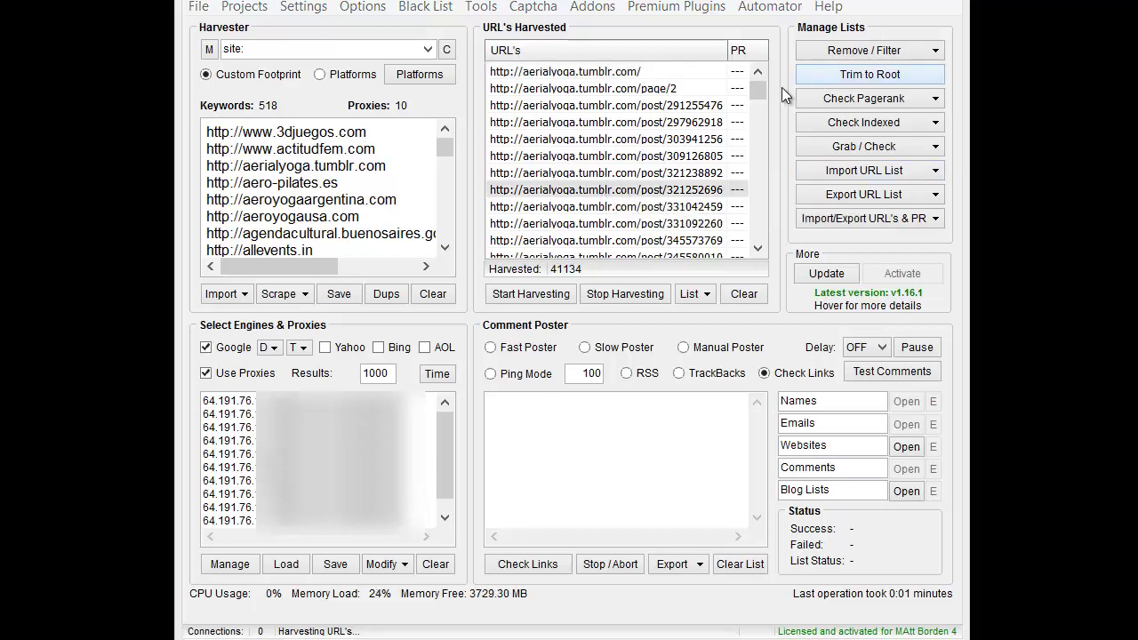
pyautogui.moveTo(757, 92); pyautogui.dragTo(736, 172)
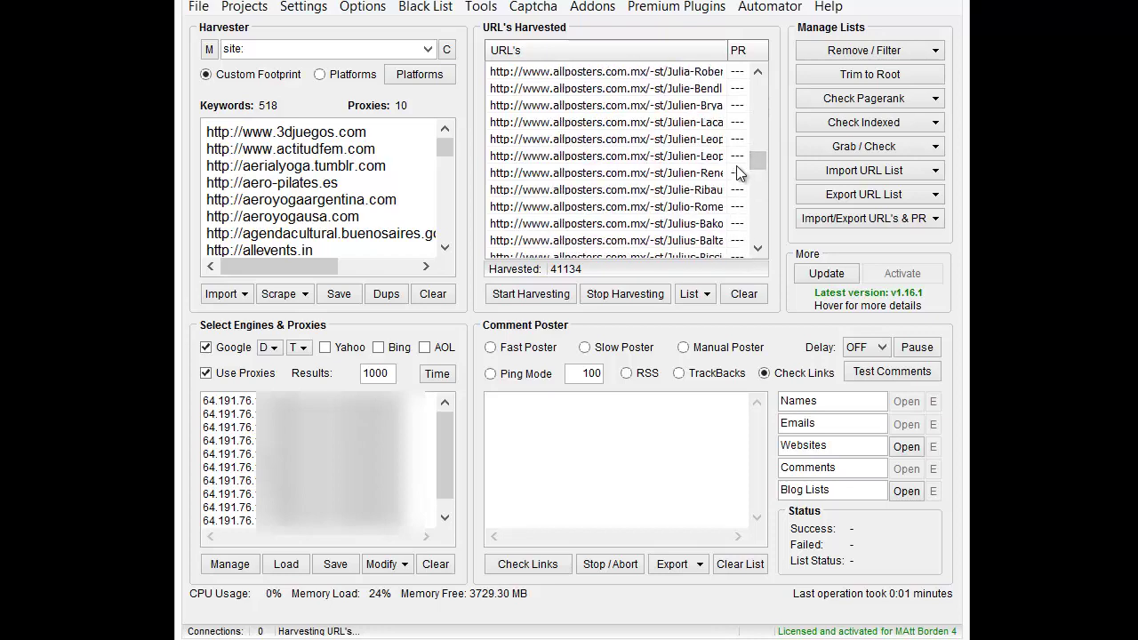
pyautogui.click(833, 195)
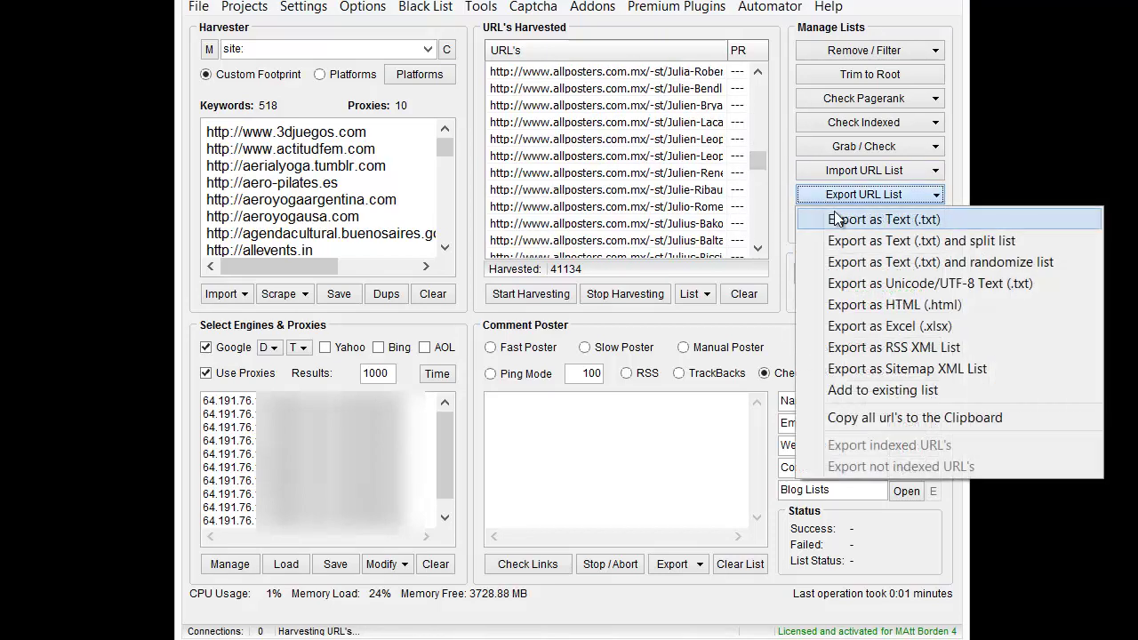
pyautogui.click(889, 261)
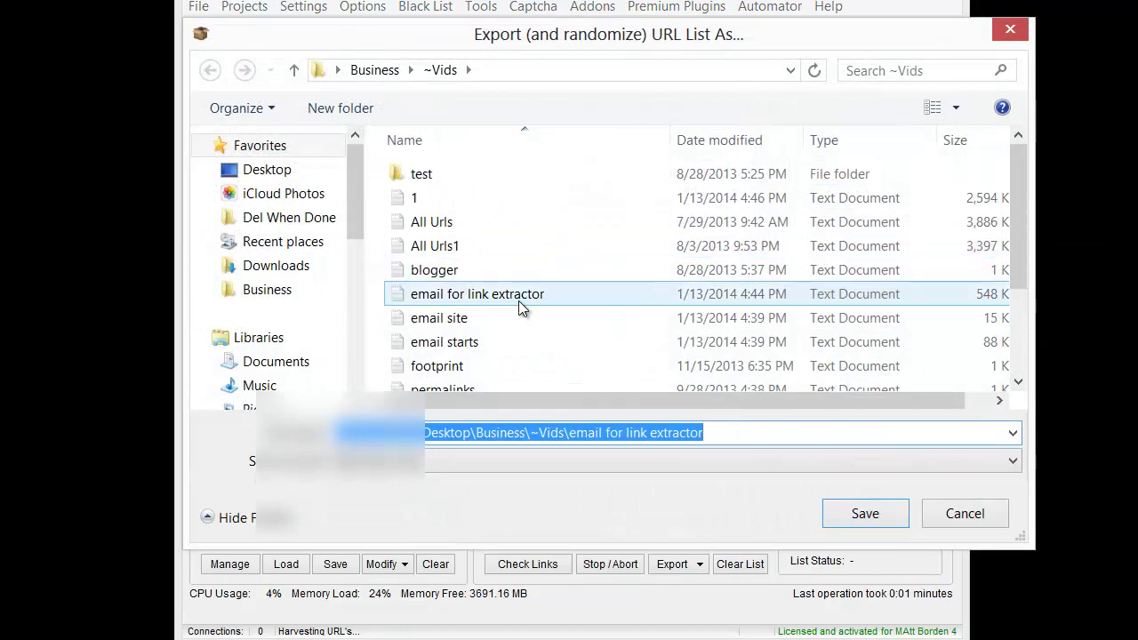
pyautogui.press('BackSpace')
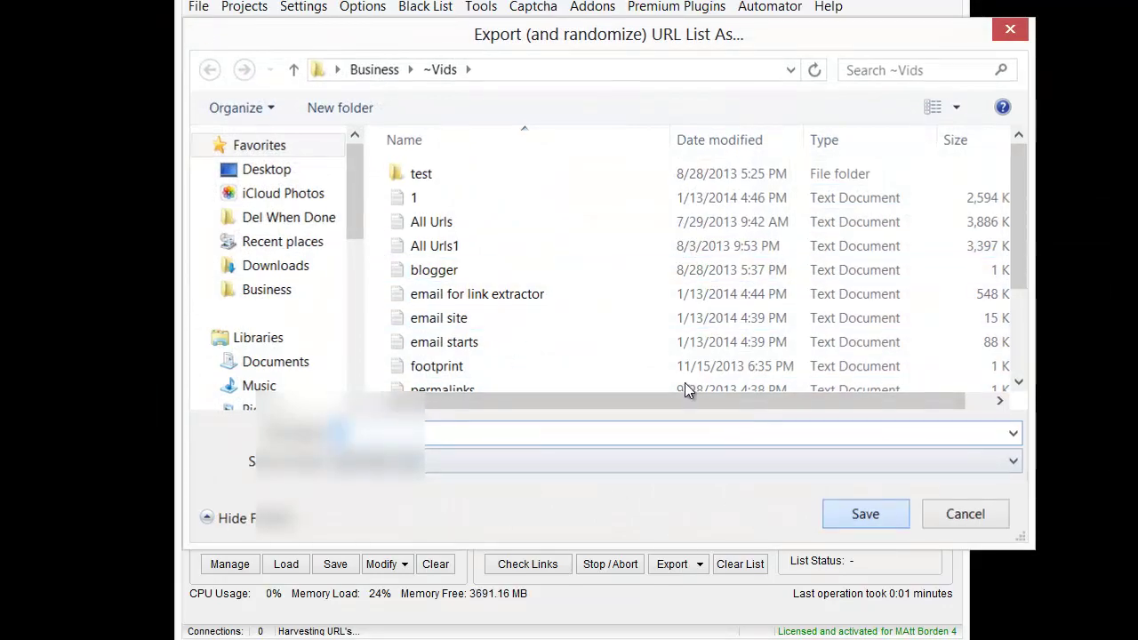
pyautogui.press('Escape')
# Clear the harvested URL list and import the randomized URLs from file "2" in the ~Vids folder.
pyautogui.click(744, 293)
pyautogui.click(625, 390)
pyautogui.click(845, 175)
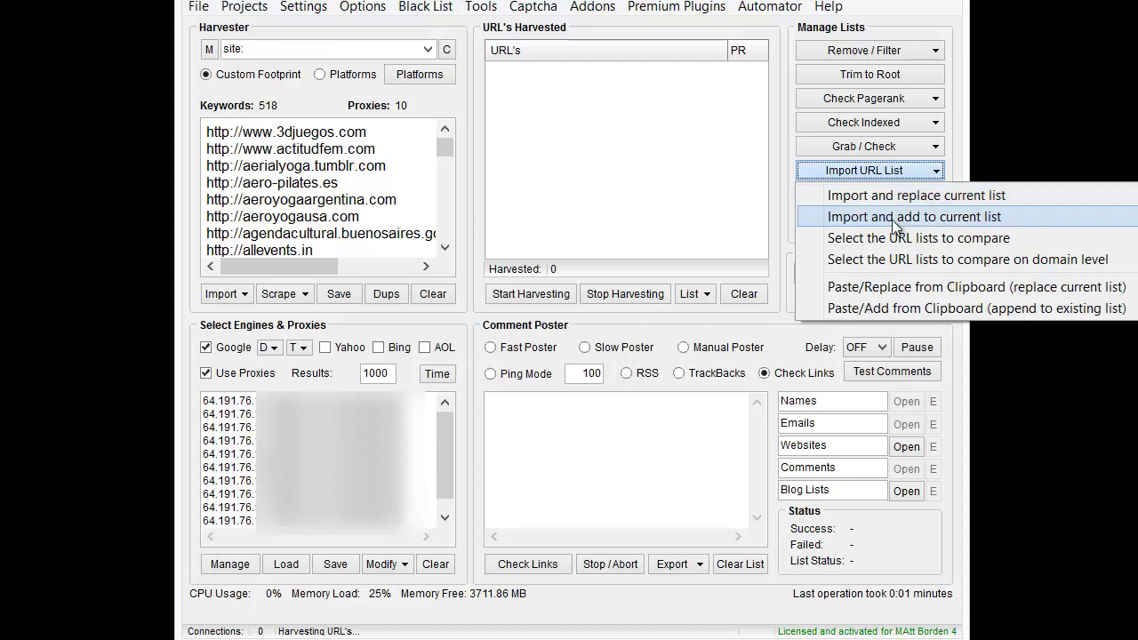
pyautogui.click(916, 217)
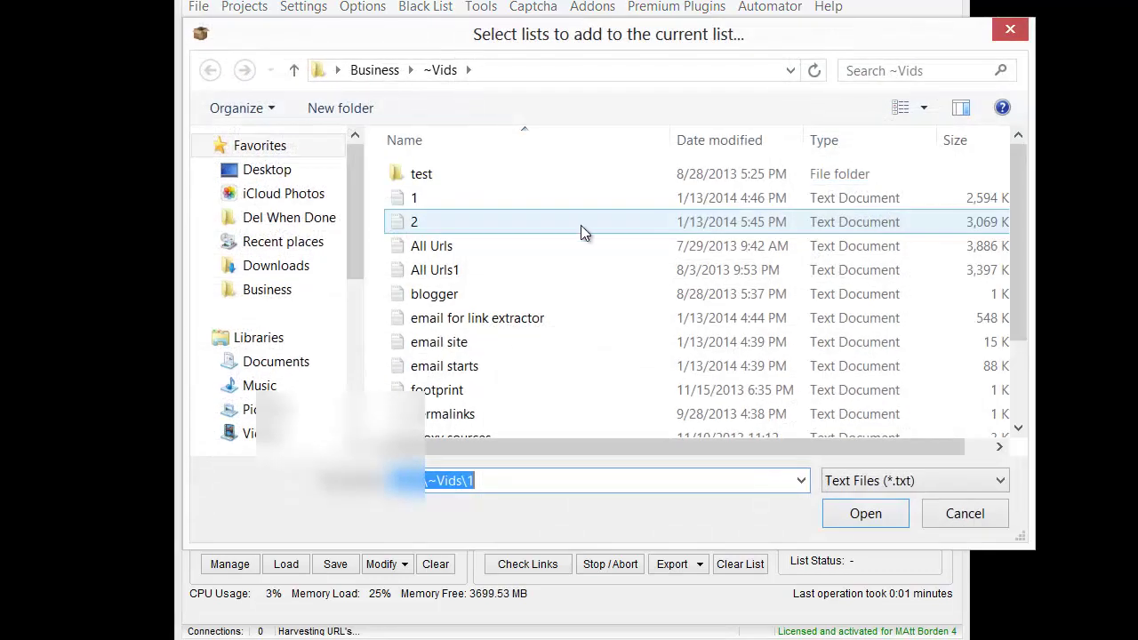
pyautogui.doubleClick(578, 225)
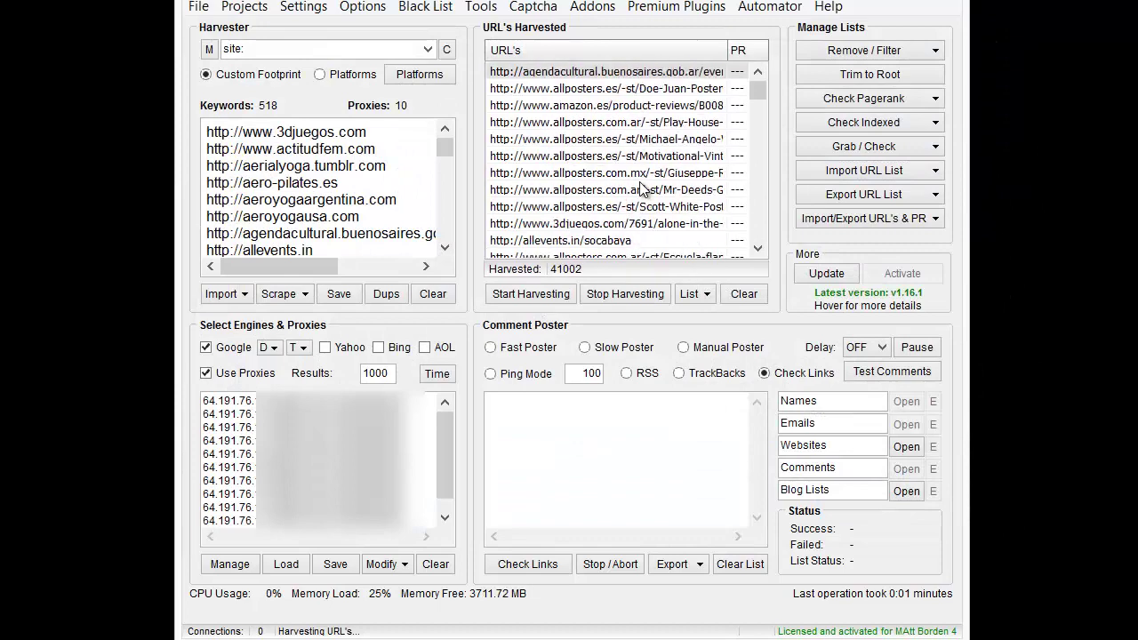
# Open the maximum connections settings and apply them with the Email Grabber at 10 connections.
pyautogui.click(377, 11)
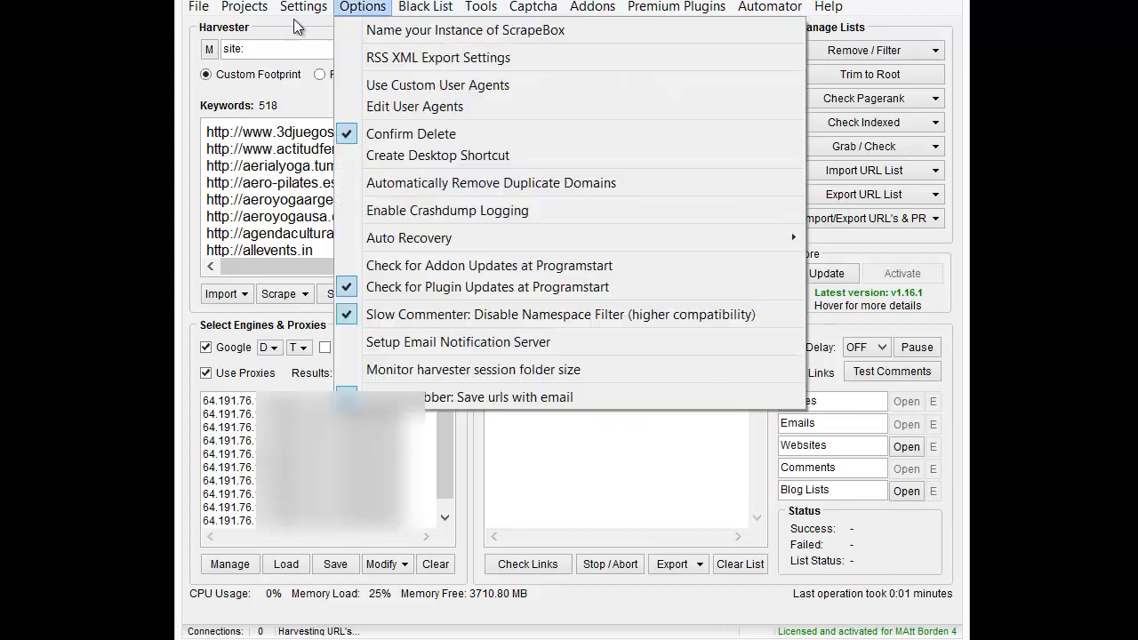
pyautogui.moveTo(311, 11)
pyautogui.click(374, 30)
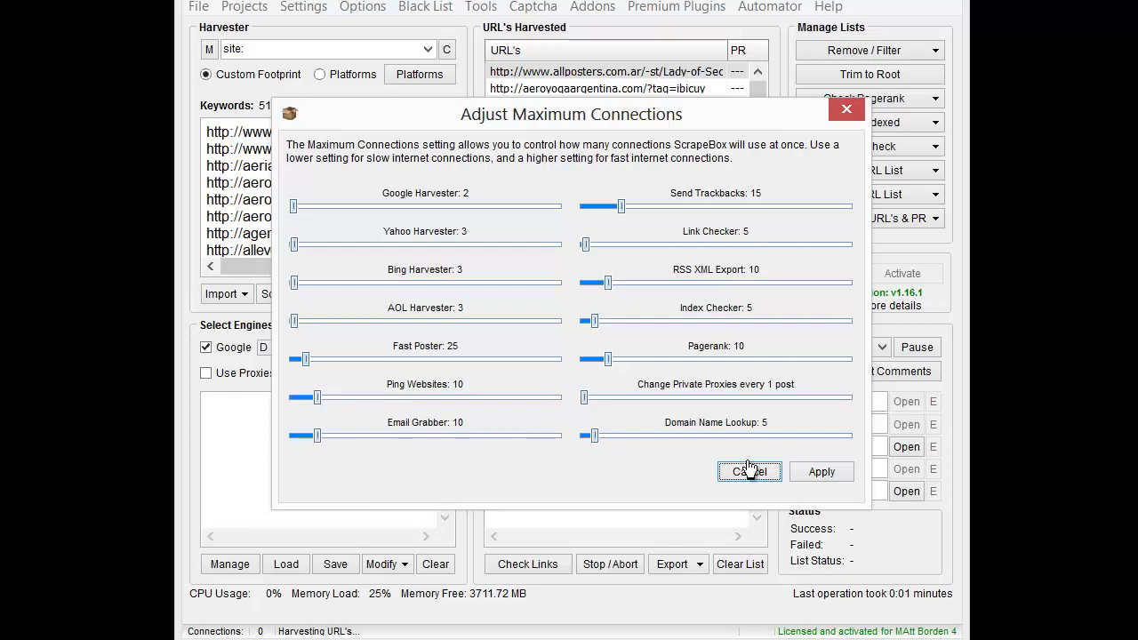
pyautogui.click(820, 474)
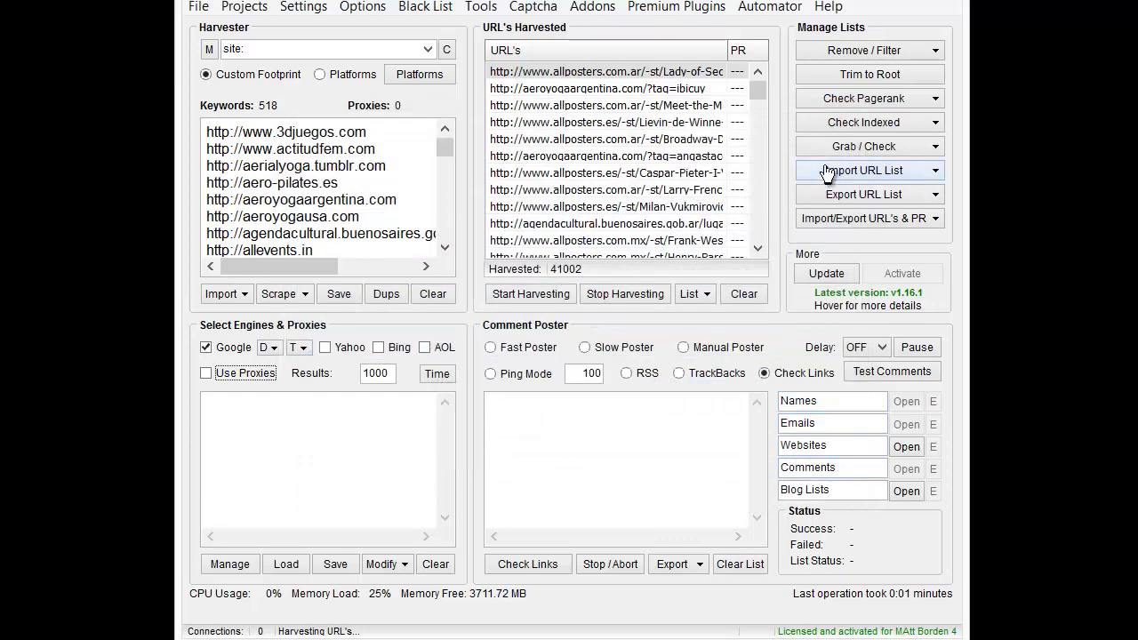
# Open the Email Grabber on the harvested URL list and try to start grabbing emails without a user agent.
pyautogui.click(854, 145)
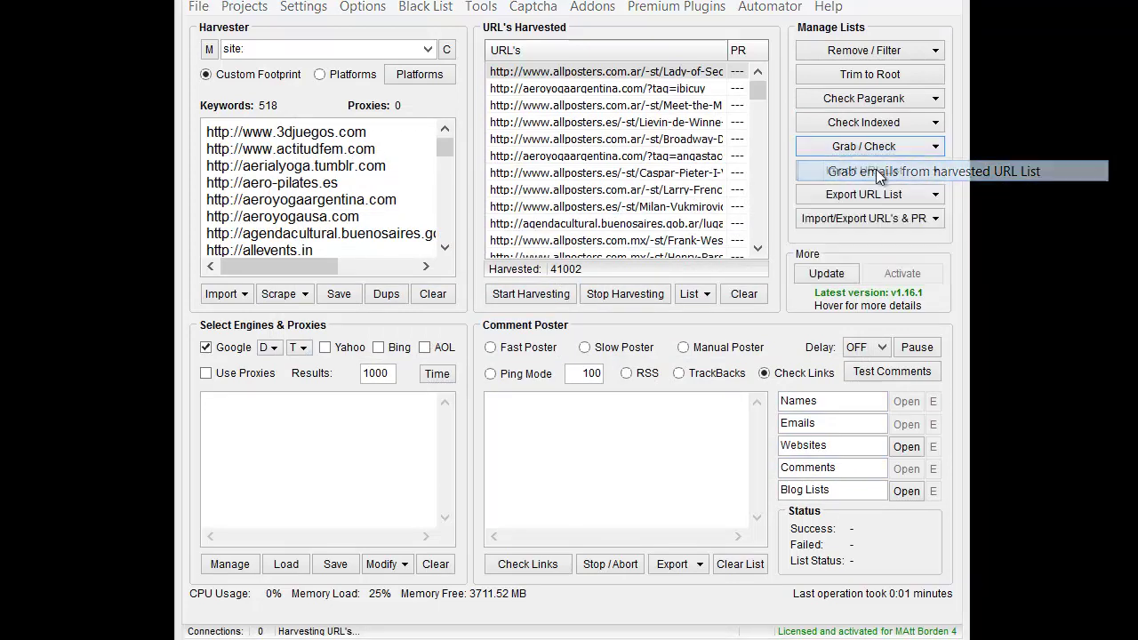
pyautogui.click(876, 174)
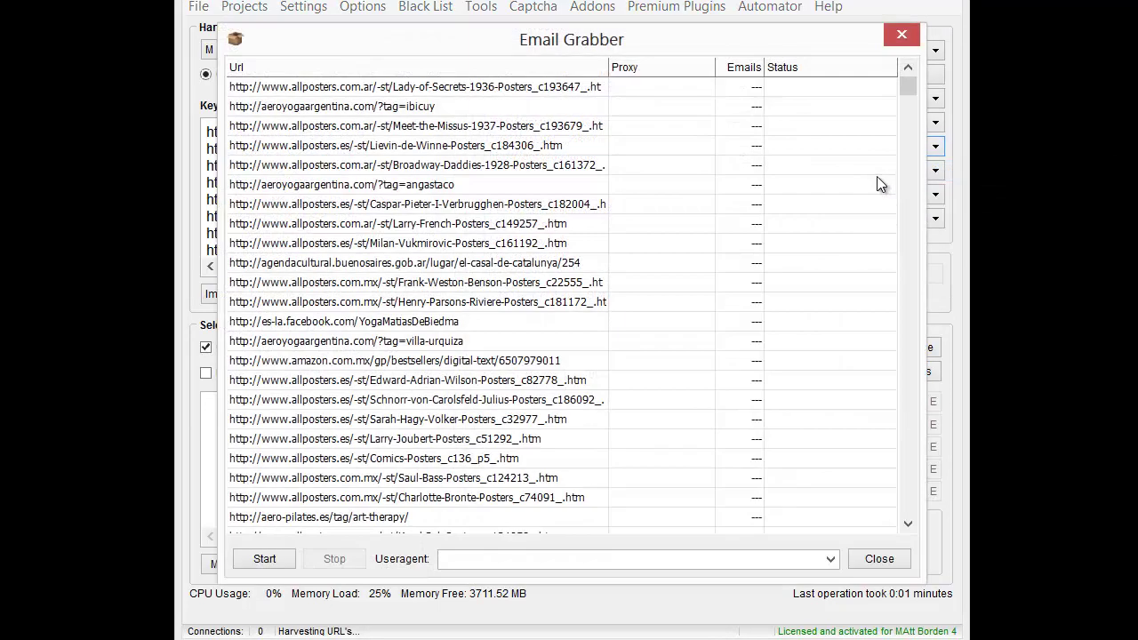
pyautogui.click(266, 559)
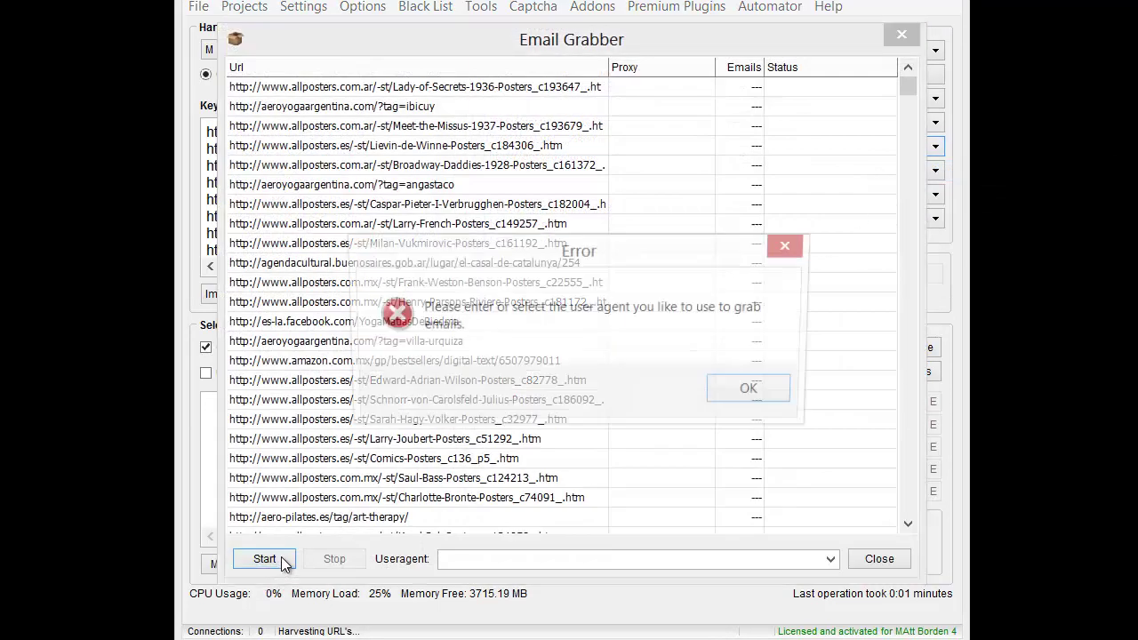
pyautogui.click(778, 392)
# Choose the Windows NT 6.1 AppleWebKit/532.2 Chrome/4.0.221.7 user agent in the Email Grabber and start grabbing emails.
pyautogui.click(831, 559)
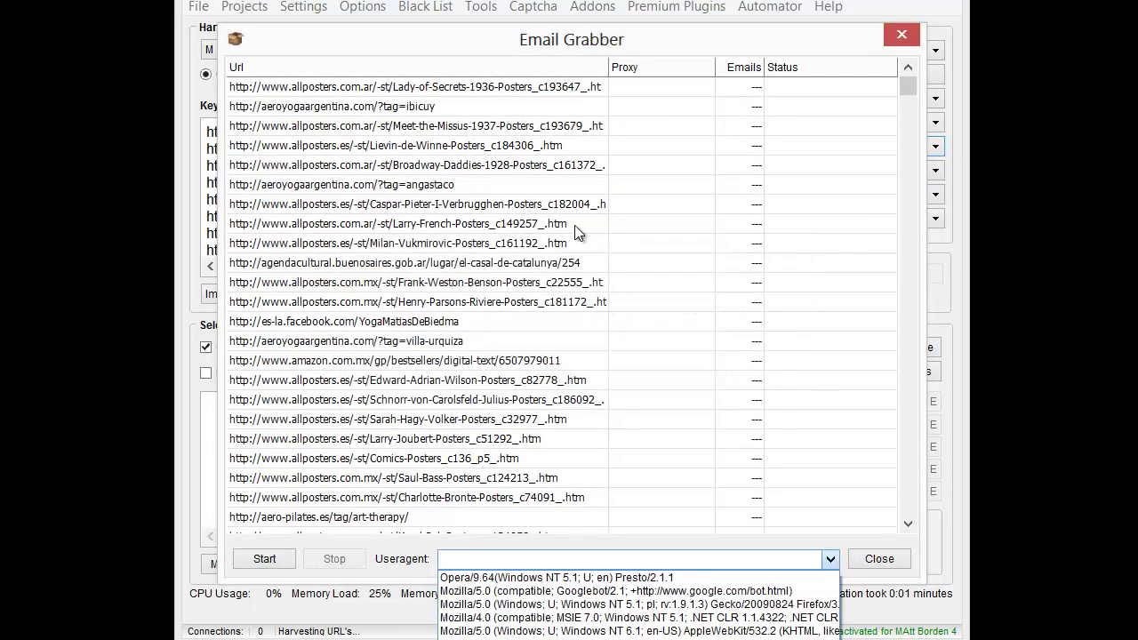
pyautogui.click(573, 53)
pyautogui.moveTo(573, 54); pyautogui.dragTo(572, 0)
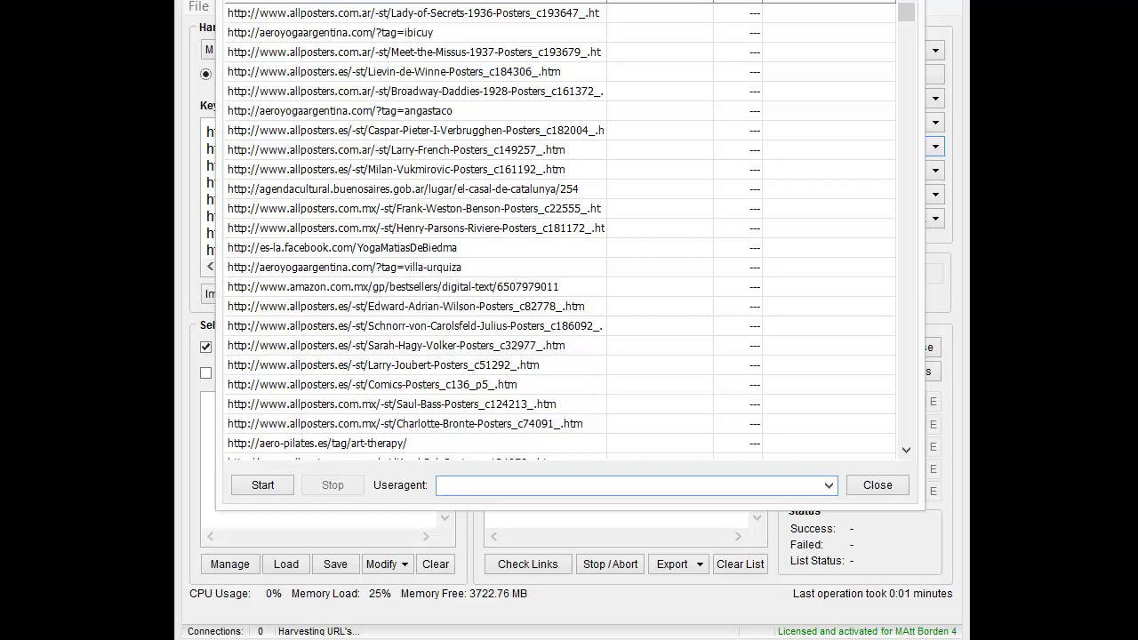
pyautogui.click(829, 486)
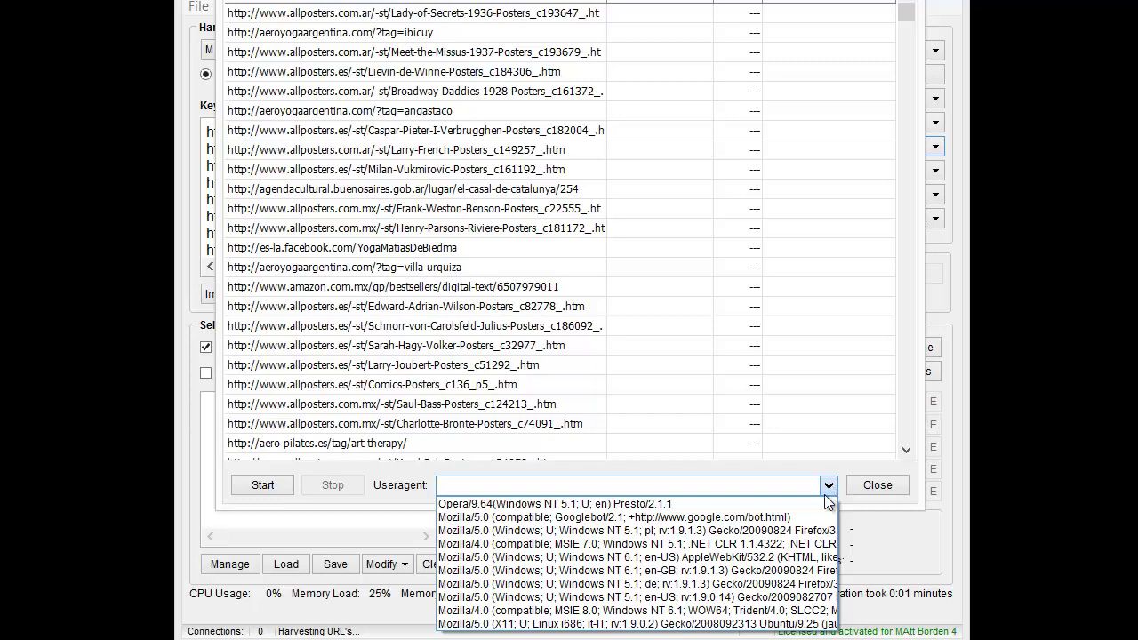
pyautogui.click(728, 560)
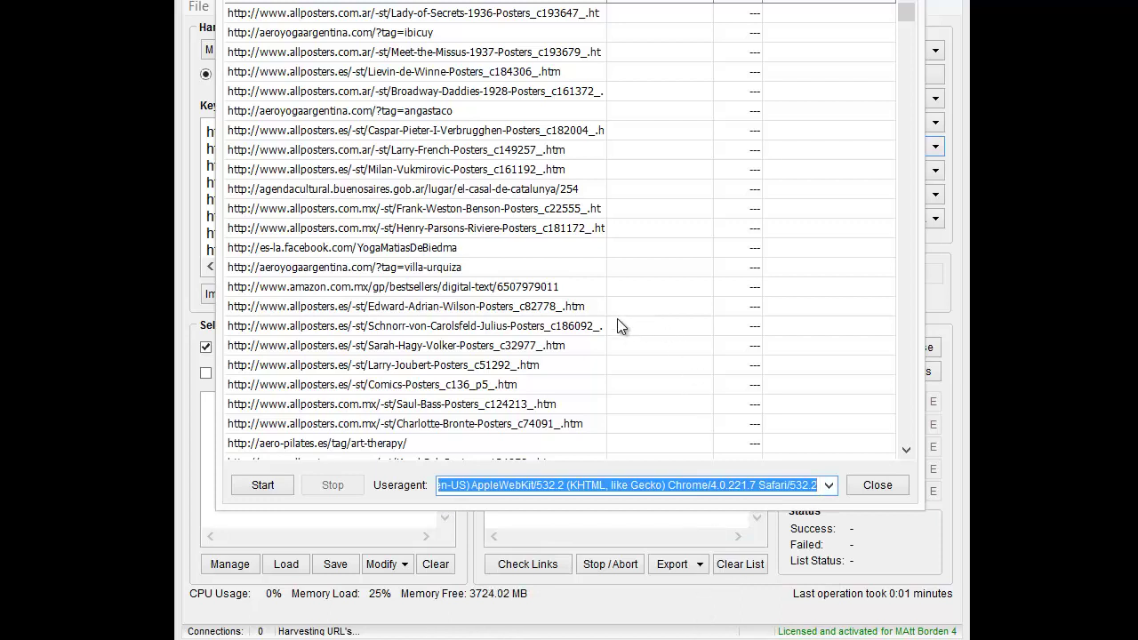
pyautogui.moveTo(531, 0); pyautogui.dragTo(603, 30)
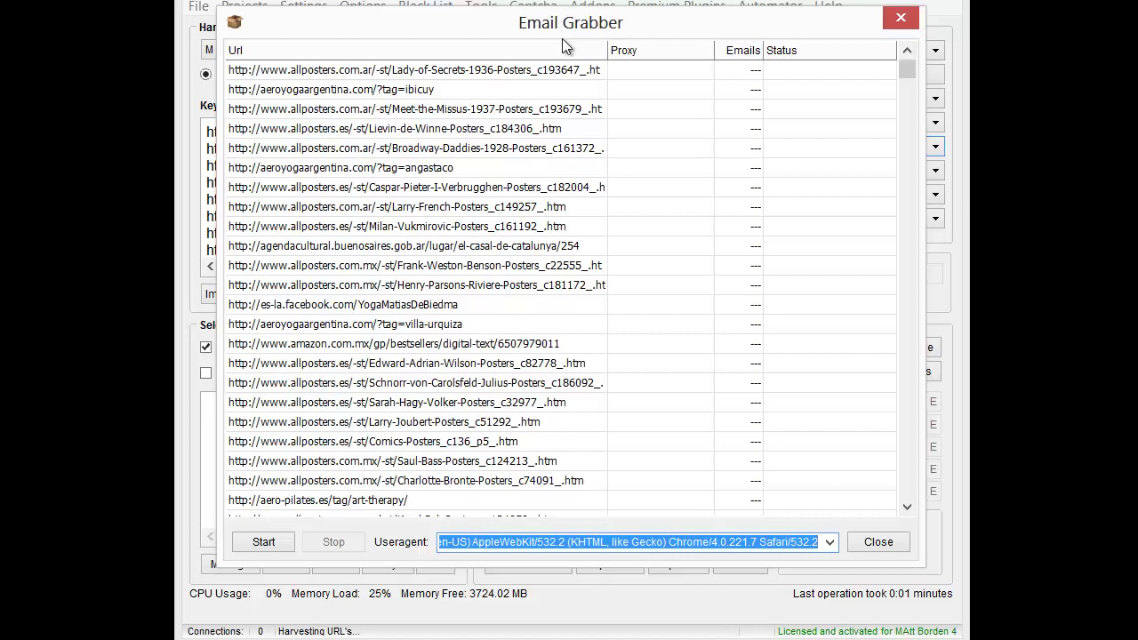
pyautogui.click(263, 546)
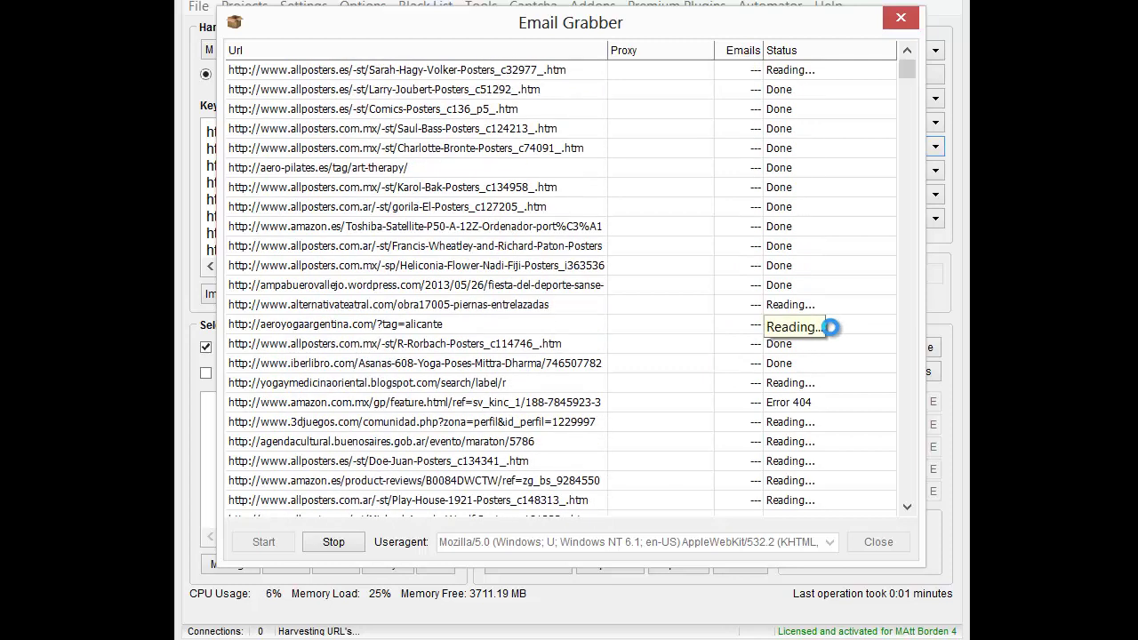
# Follow the grabbing progress down the URL list, checking the email count and status of each page.
pyautogui.scroll(-4, 831, 327)
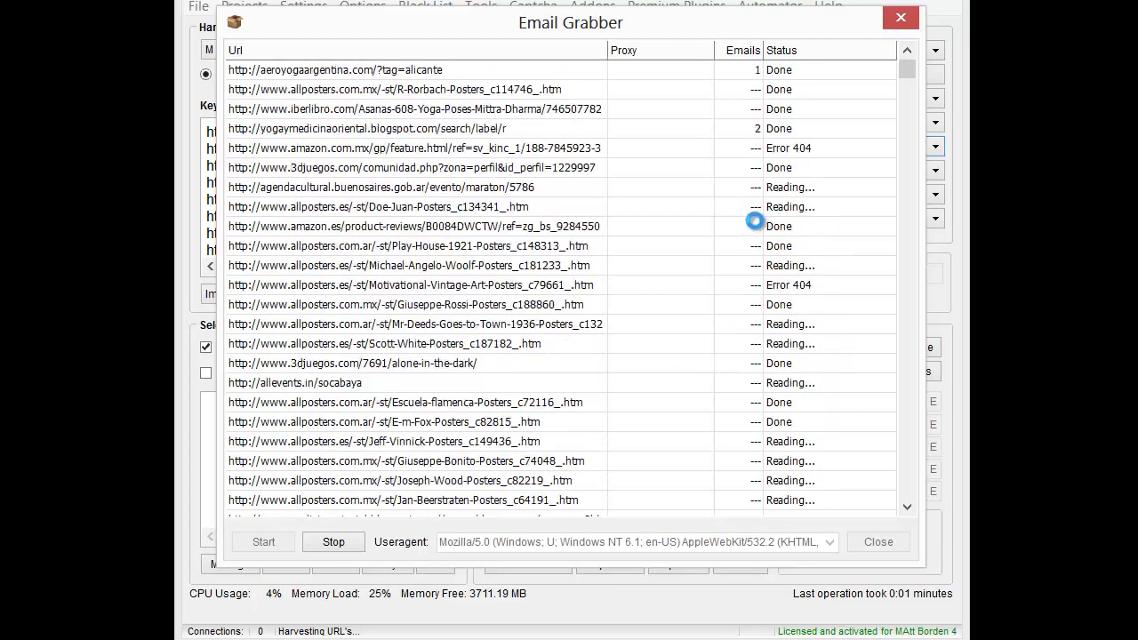
pyautogui.scroll(-4, 753, 321)
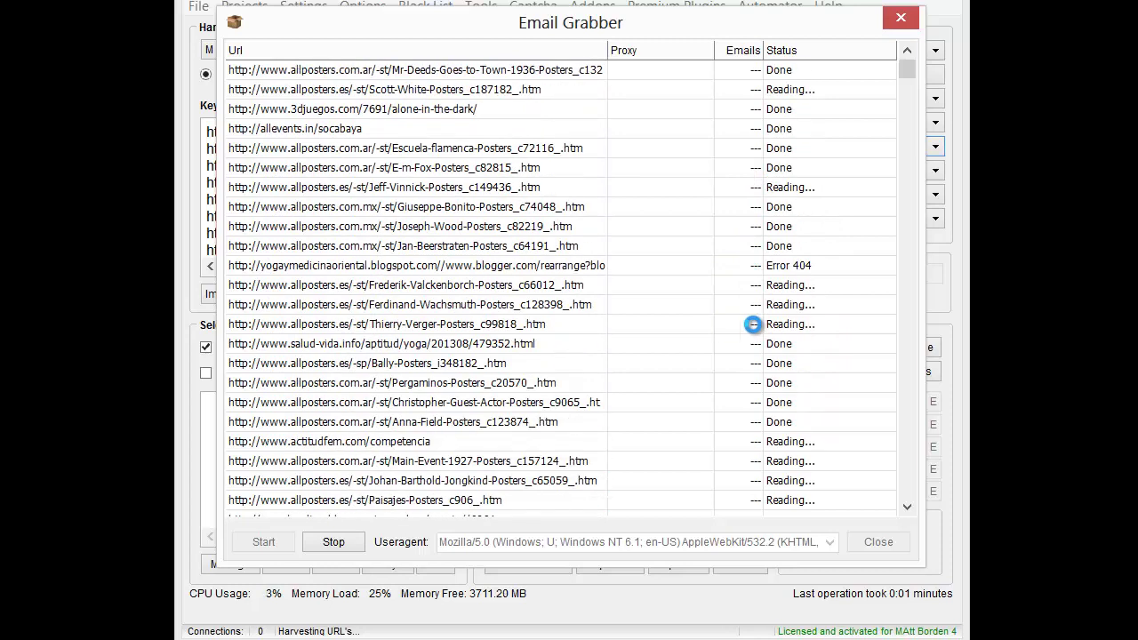
pyautogui.scroll(-2, 753, 324)
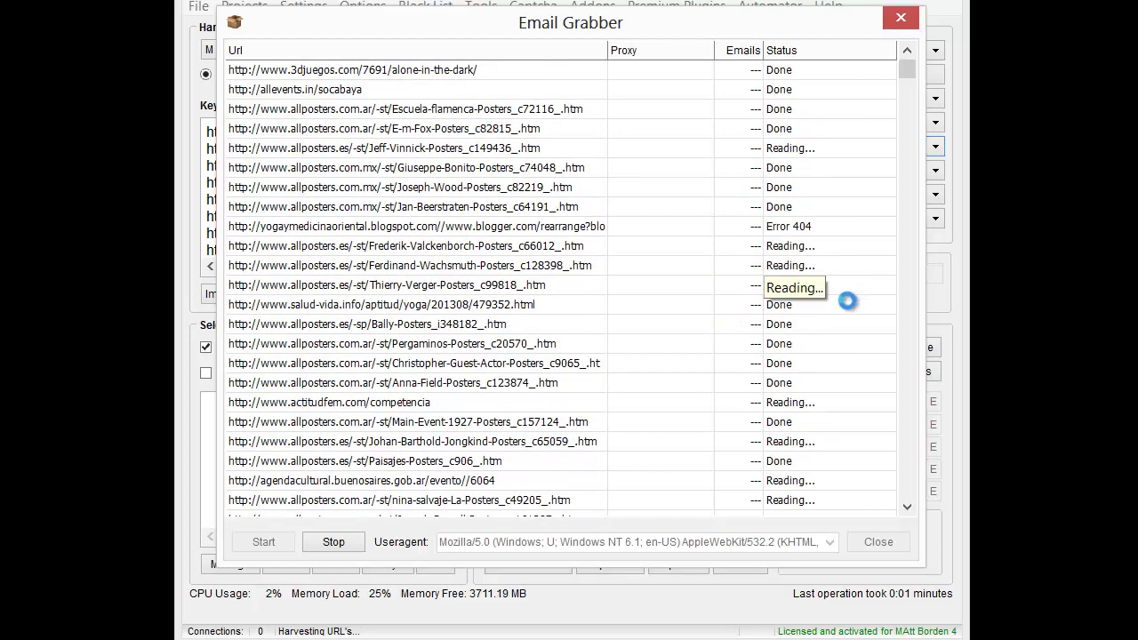
pyautogui.scroll(-3, 853, 302)
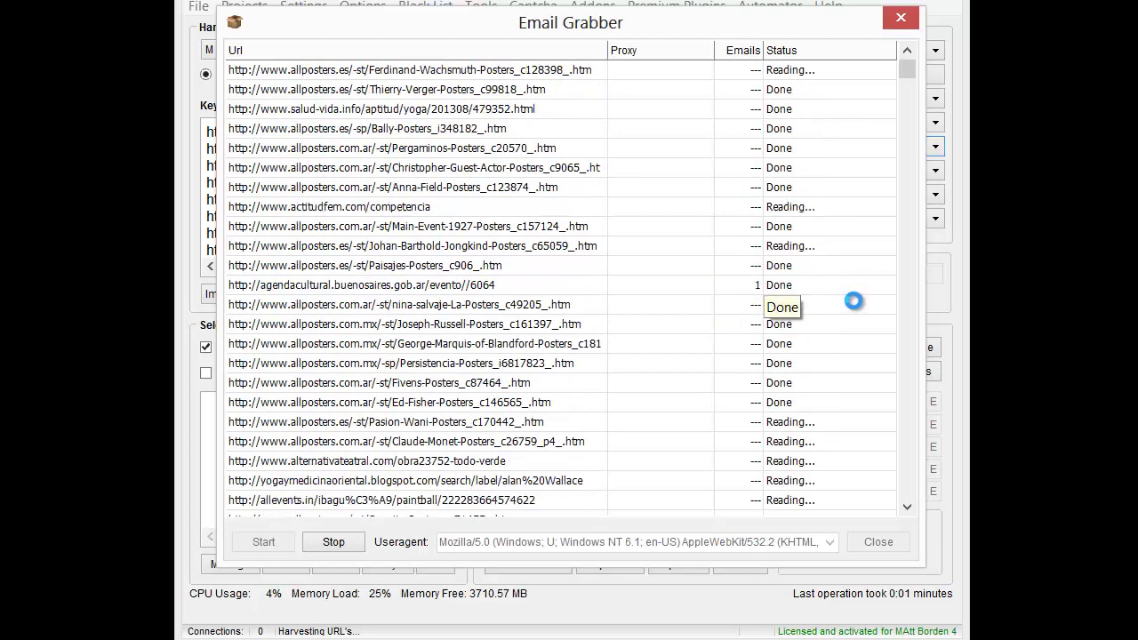
pyautogui.scroll(-2, 853, 301)
pyautogui.scroll(-4, 853, 301)
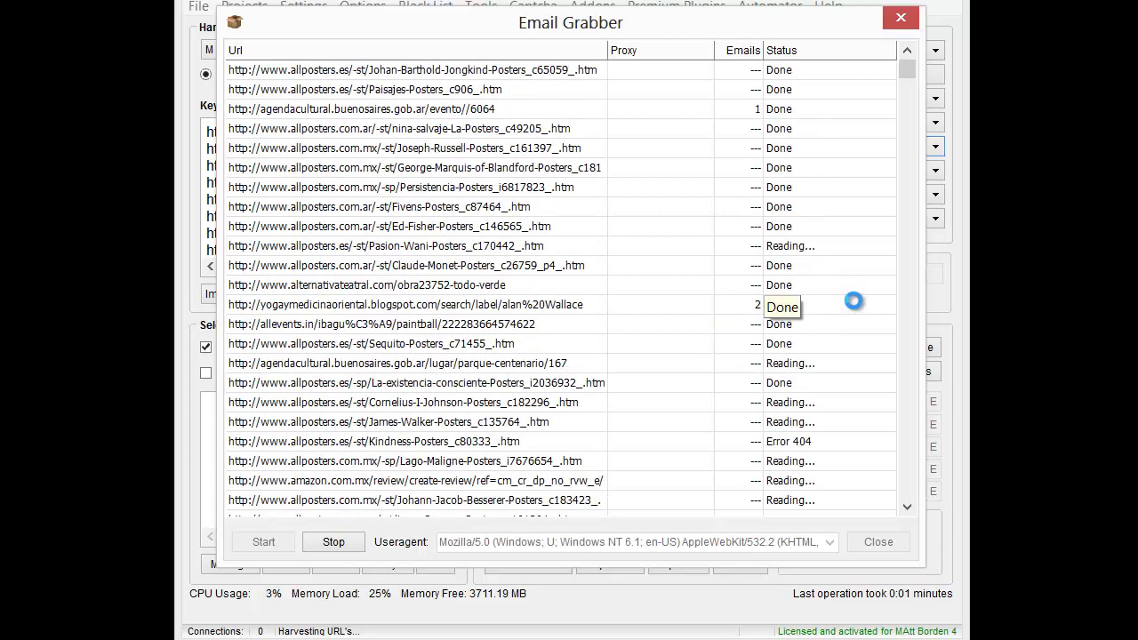
pyautogui.scroll(-2, 853, 301)
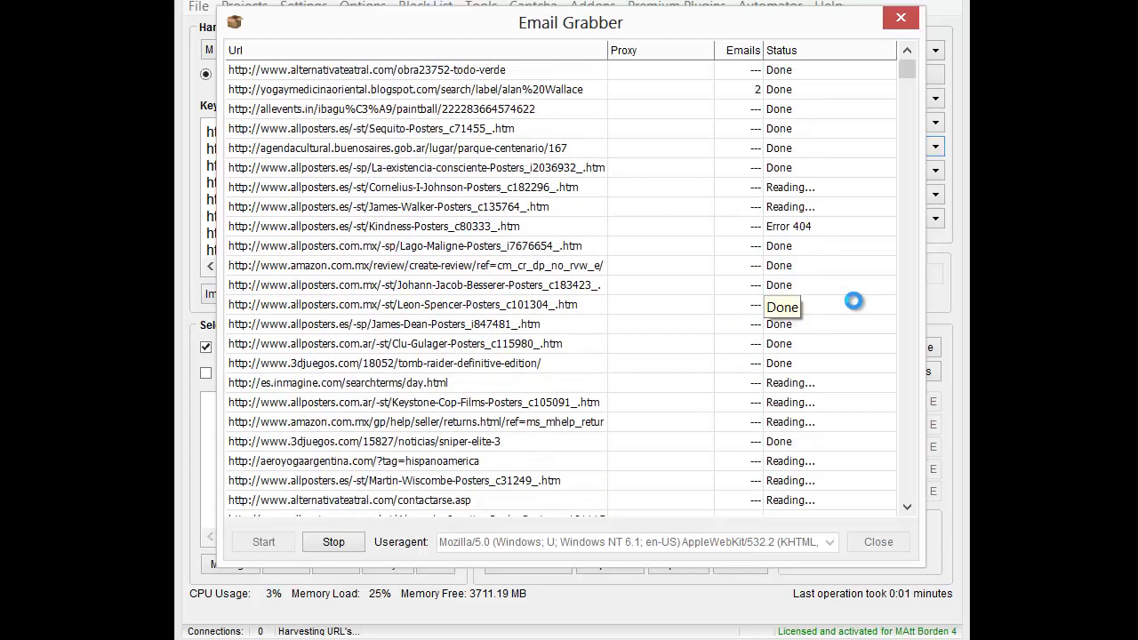
pyautogui.scroll(-4, 853, 301)
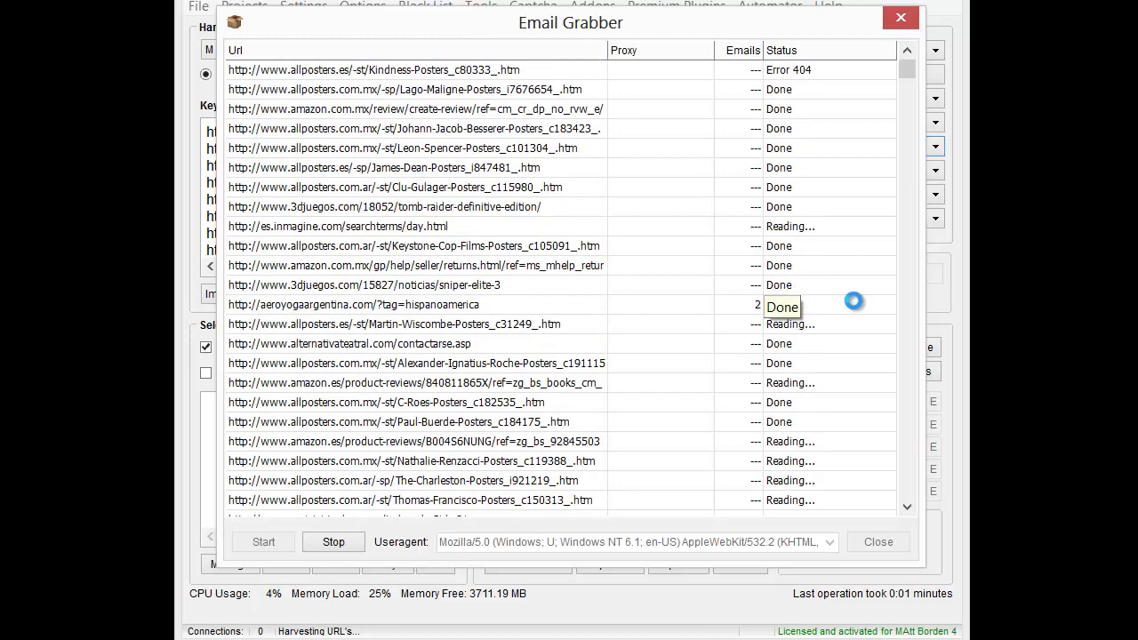
pyautogui.scroll(-6, 853, 301)
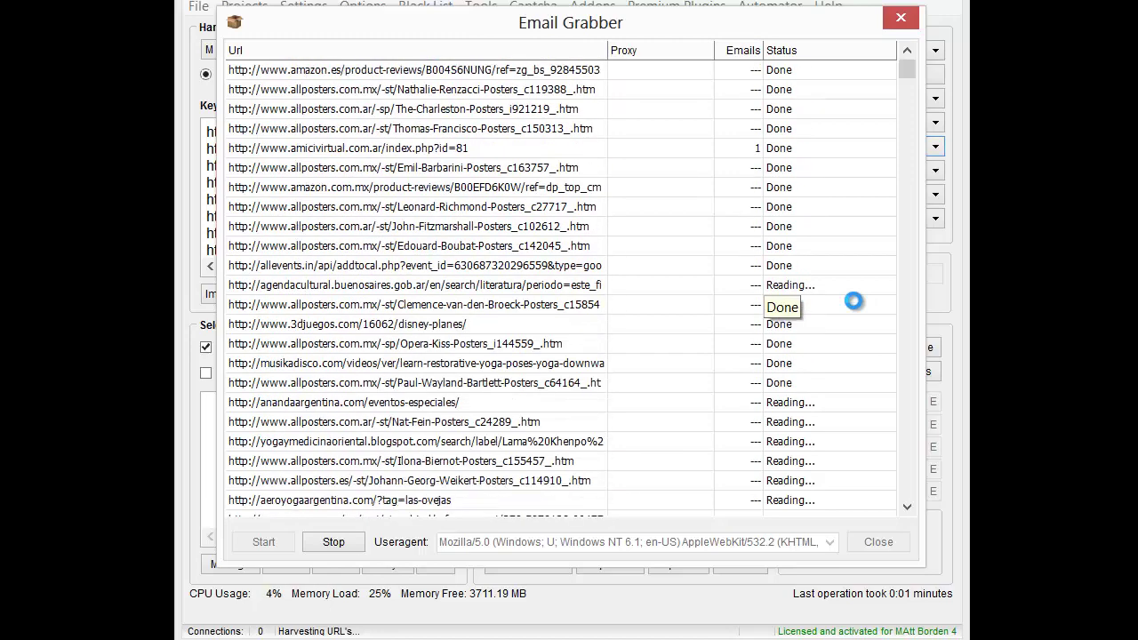
pyautogui.scroll(-3, 854, 301)
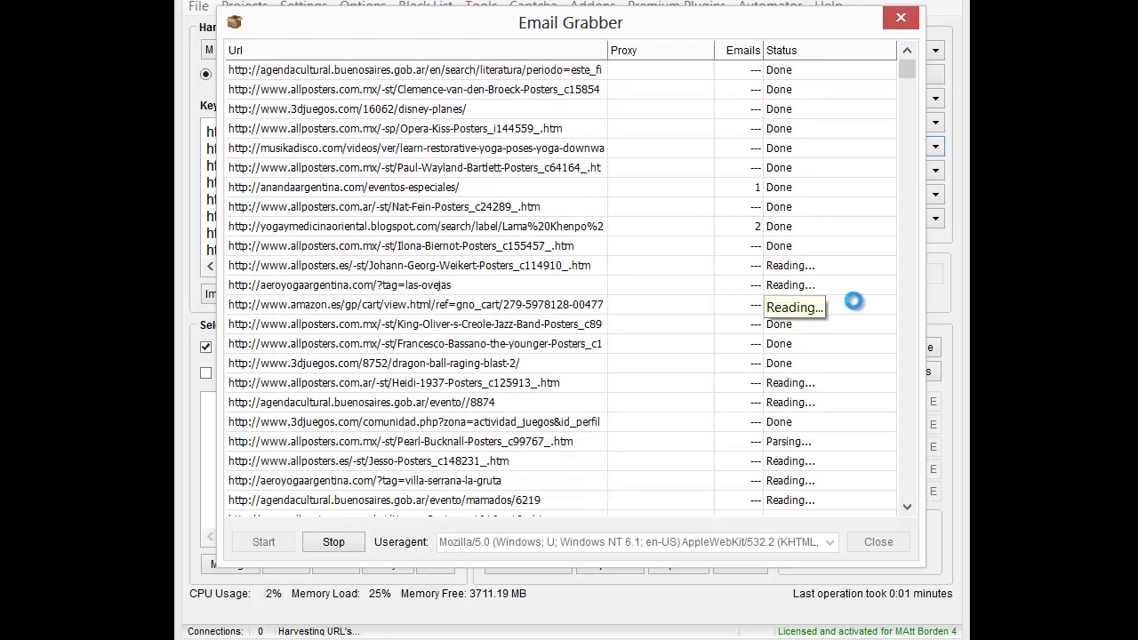
pyautogui.scroll(-4, 853, 301)
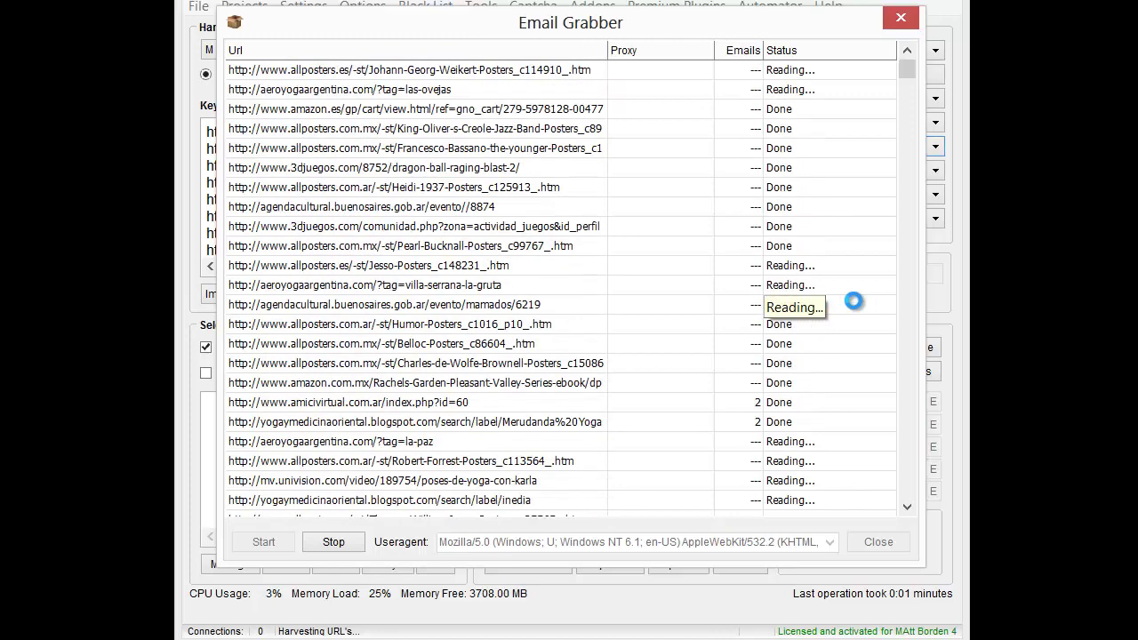
pyautogui.scroll(-3, 853, 301)
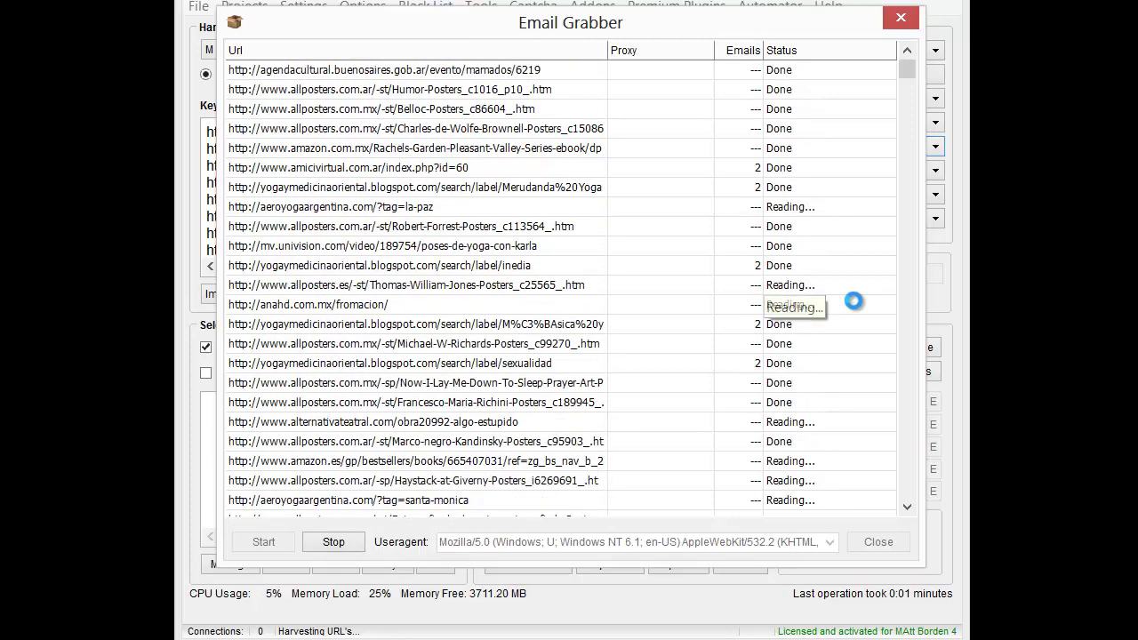
pyautogui.scroll(-4, 854, 301)
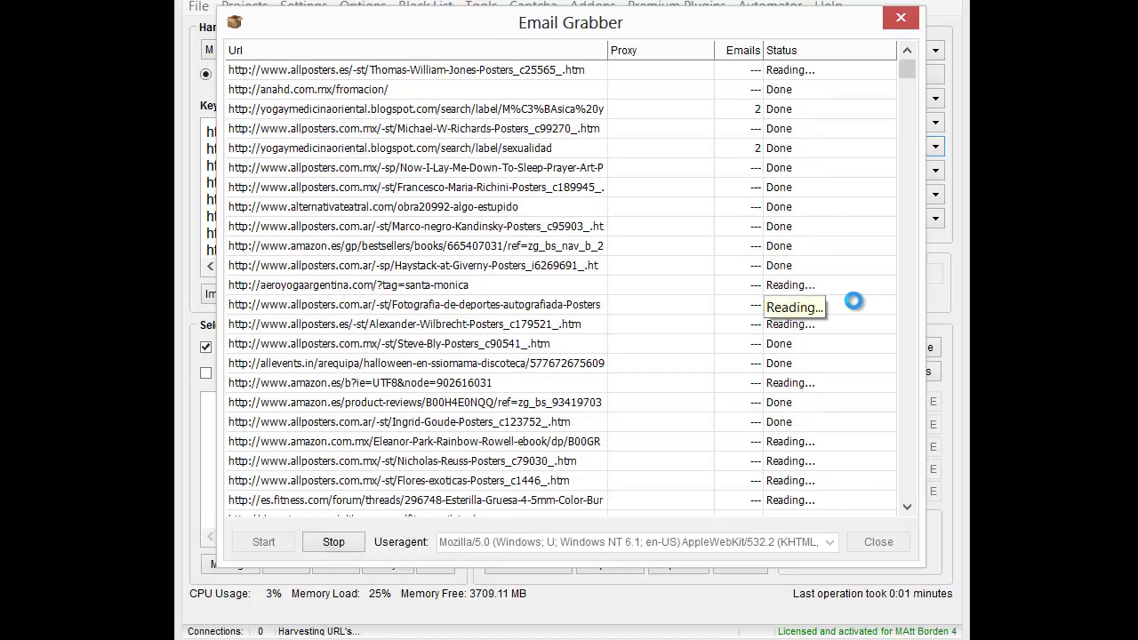
# Stop the email grabbing and look through the harvested email addresses with their source URLs.
pyautogui.click(334, 541)
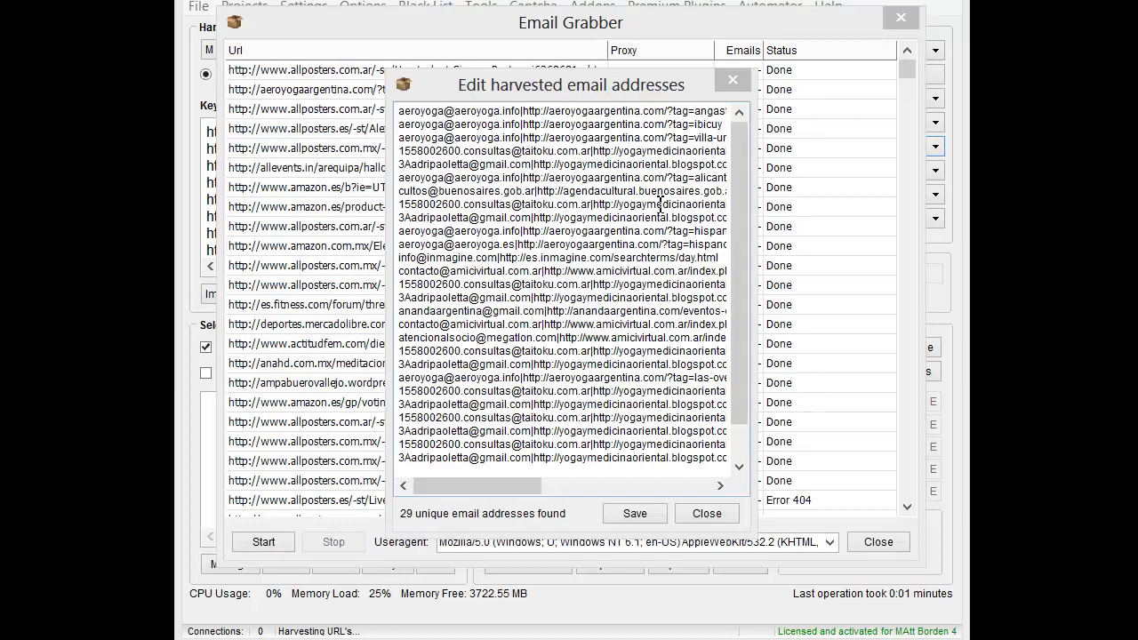
pyautogui.click(553, 354)
pyautogui.scroll(-1, 553, 353)
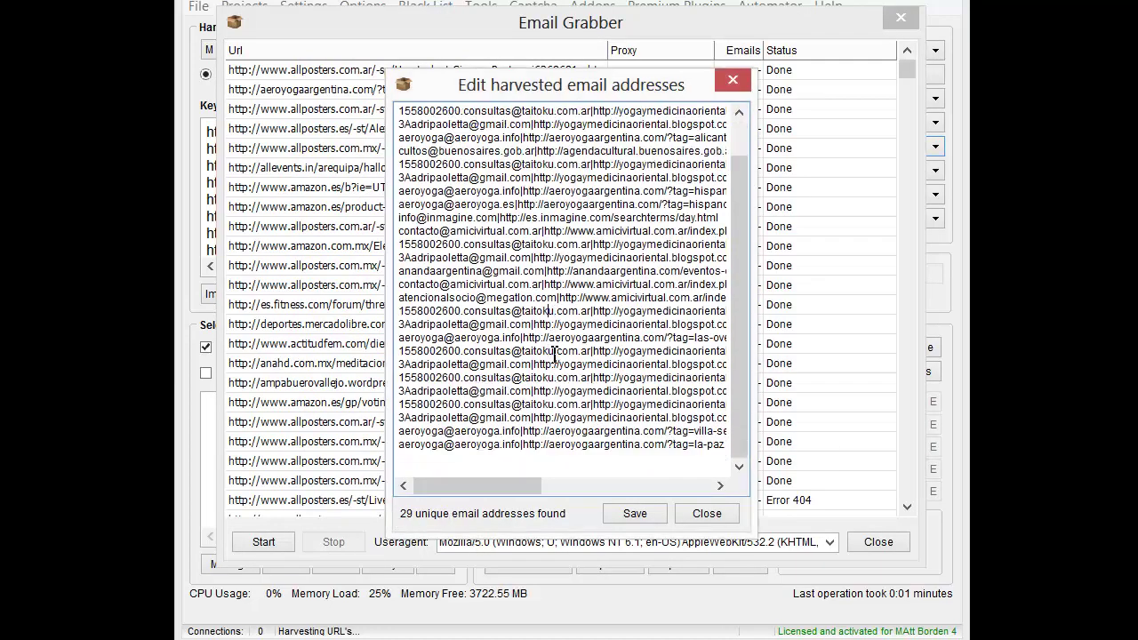
pyautogui.click(533, 323)
pyautogui.moveTo(583, 325); pyautogui.dragTo(625, 341)
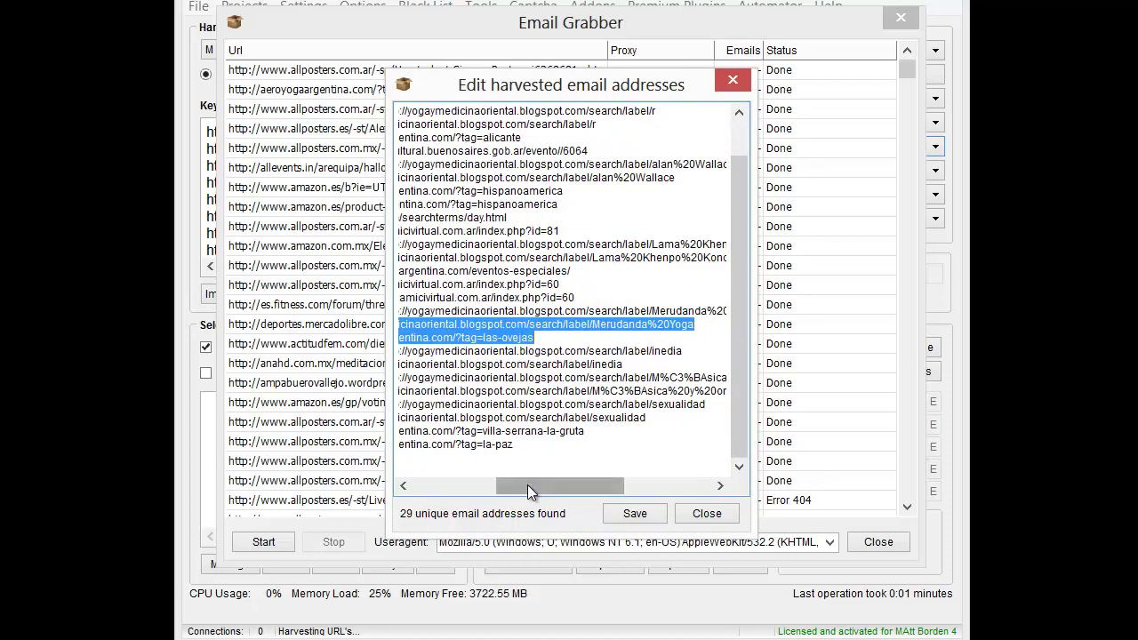
pyautogui.moveTo(509, 485); pyautogui.dragTo(427, 484)
pyautogui.click(435, 350)
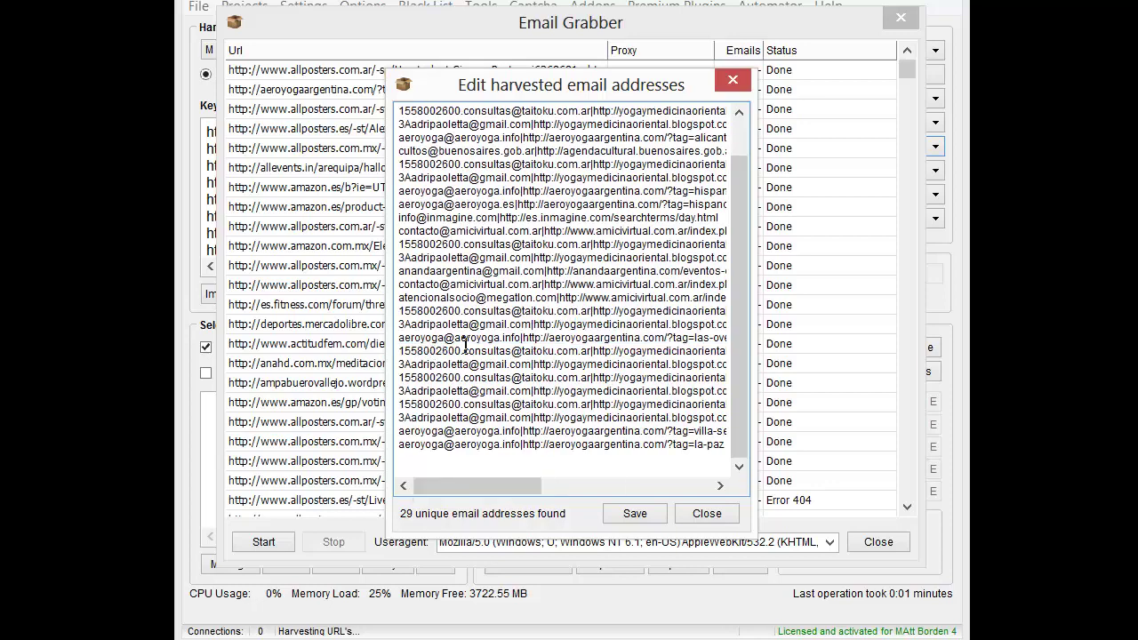
pyautogui.click(489, 377)
pyautogui.scroll(1, 478, 370)
pyautogui.scroll(-1, 478, 370)
# Close the harvested email addresses without saving them and close the Email Grabber.
pyautogui.click(701, 516)
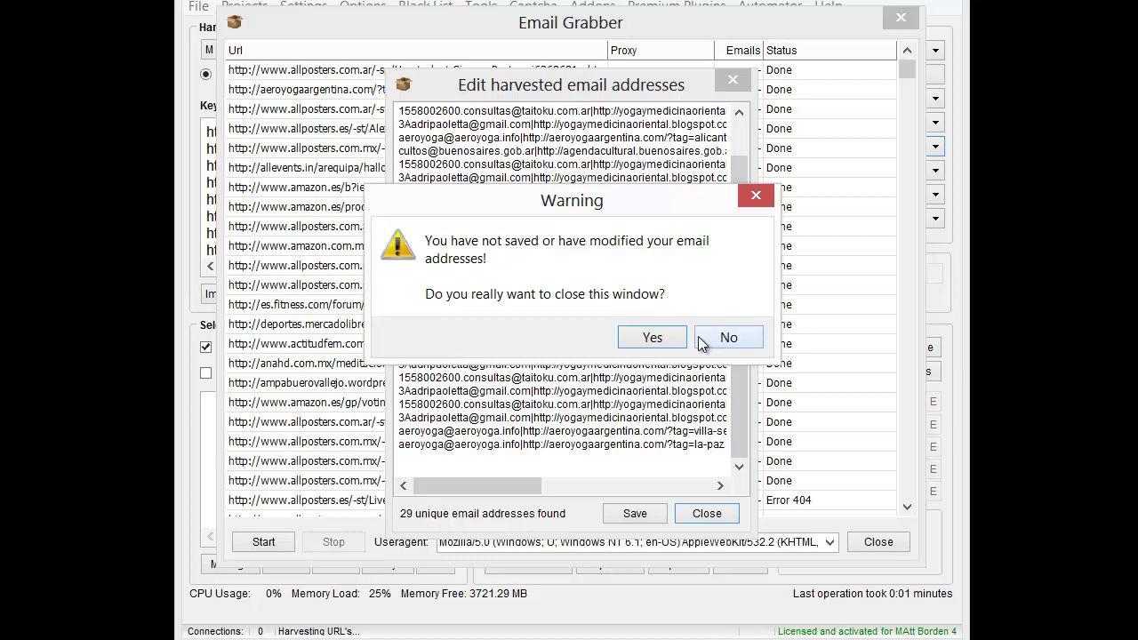
pyautogui.click(671, 342)
pyautogui.click(875, 542)
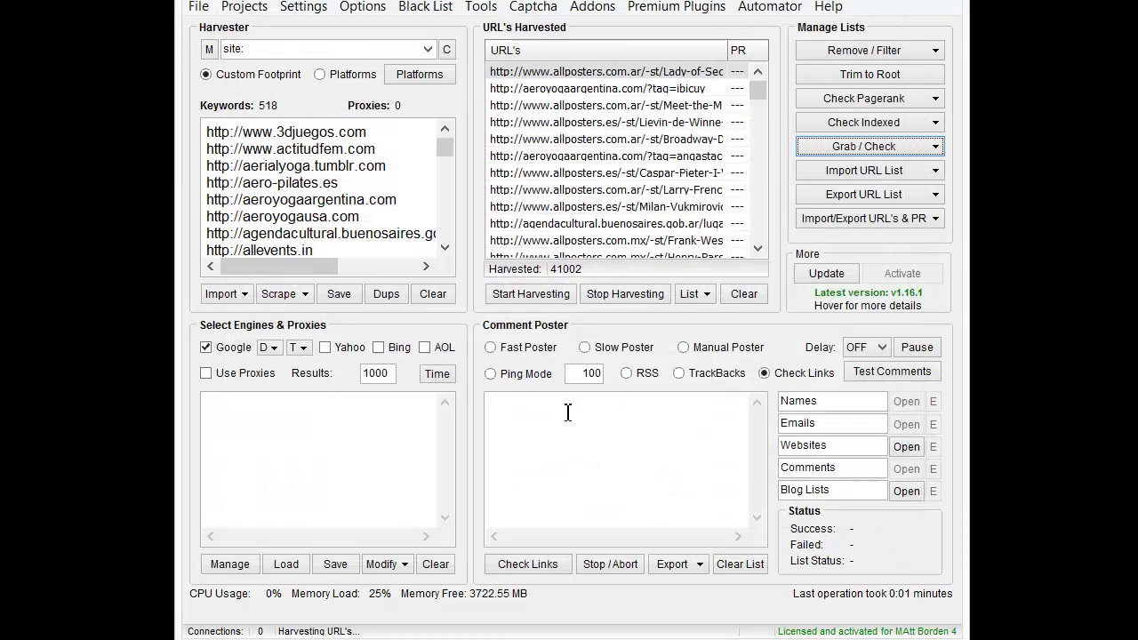
# Clear the harvested URLs, the keyword list and the "site:" custom footprint.
pyautogui.click(744, 294)
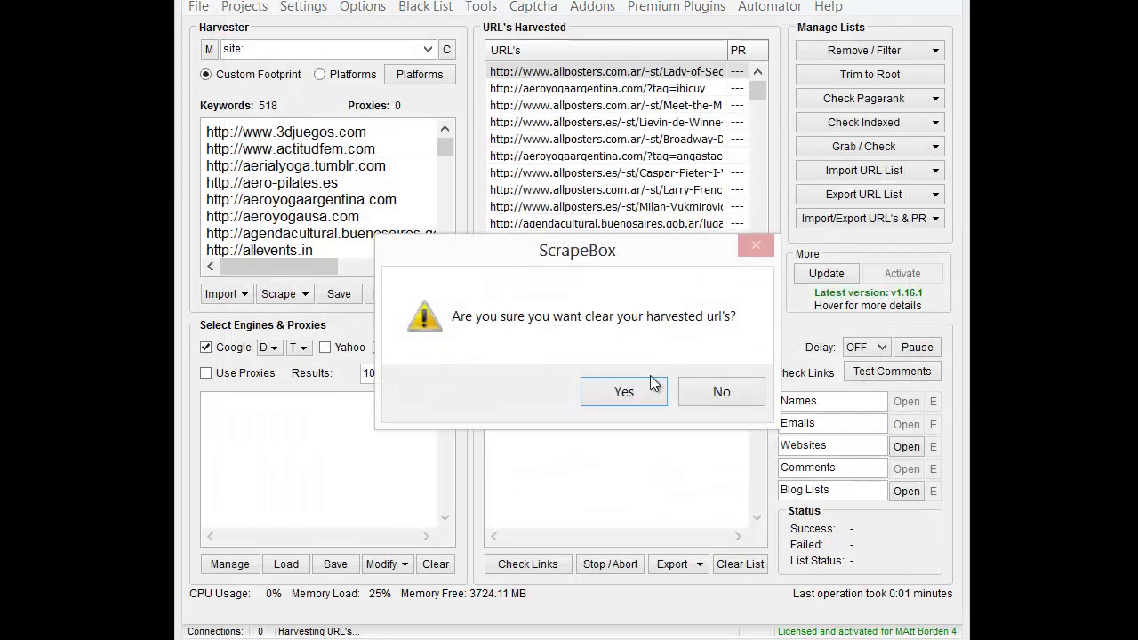
pyautogui.click(629, 392)
pyautogui.click(448, 301)
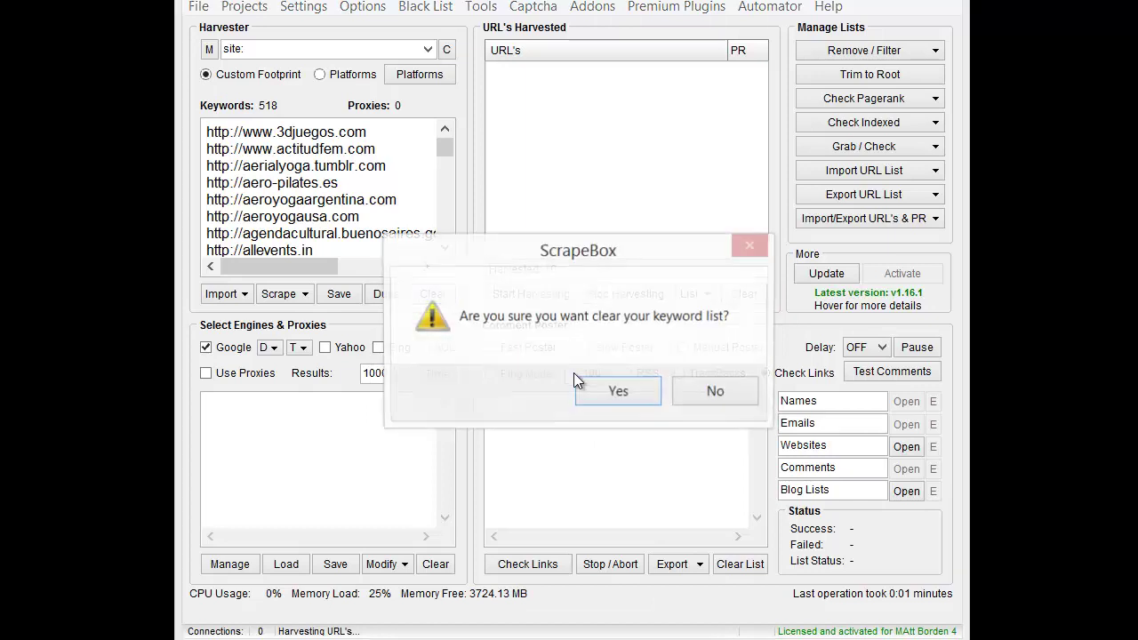
pyautogui.click(622, 391)
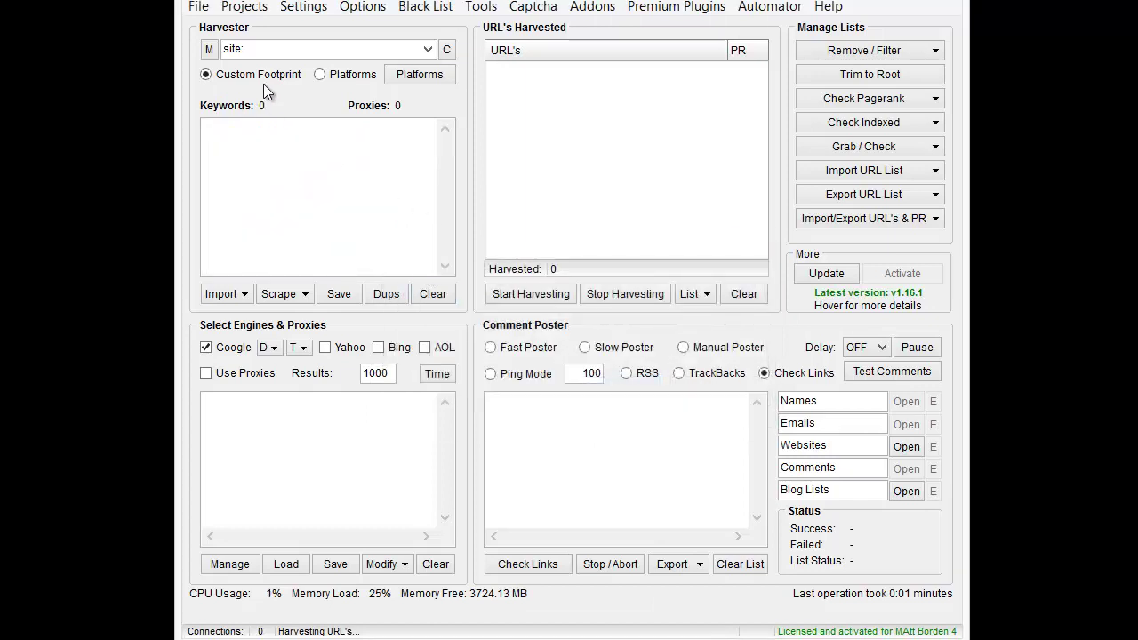
pyautogui.click(254, 49)
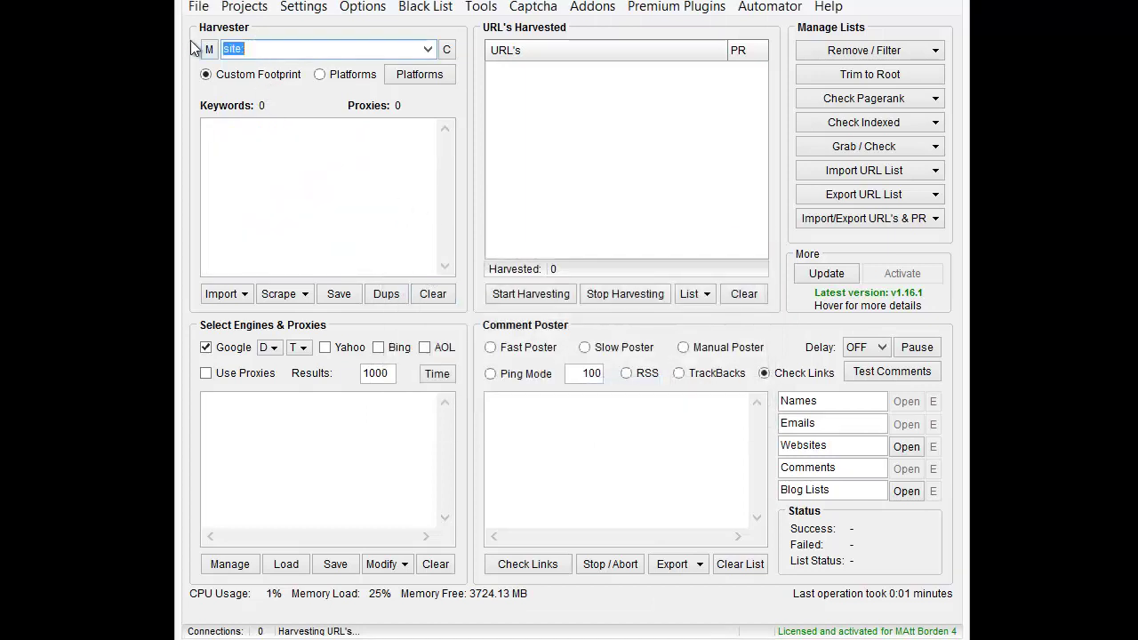
pyautogui.click(446, 50)
pyautogui.click(338, 182)
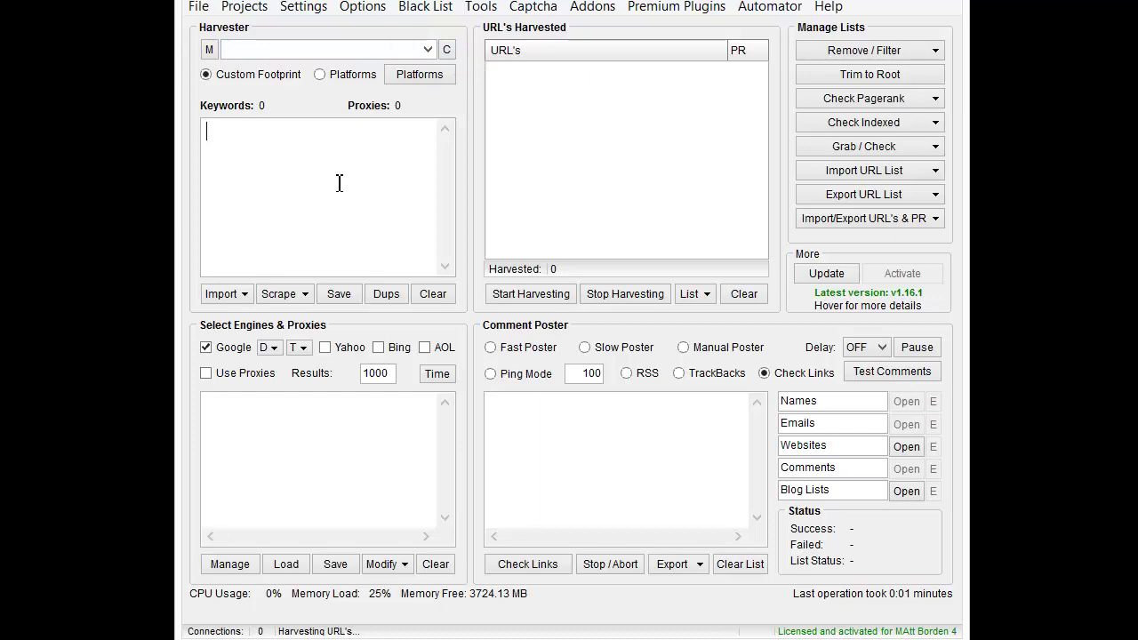
# Enable the custom harvester and review its proxy, connection and search engine settings.
pyautogui.click(300, 9)
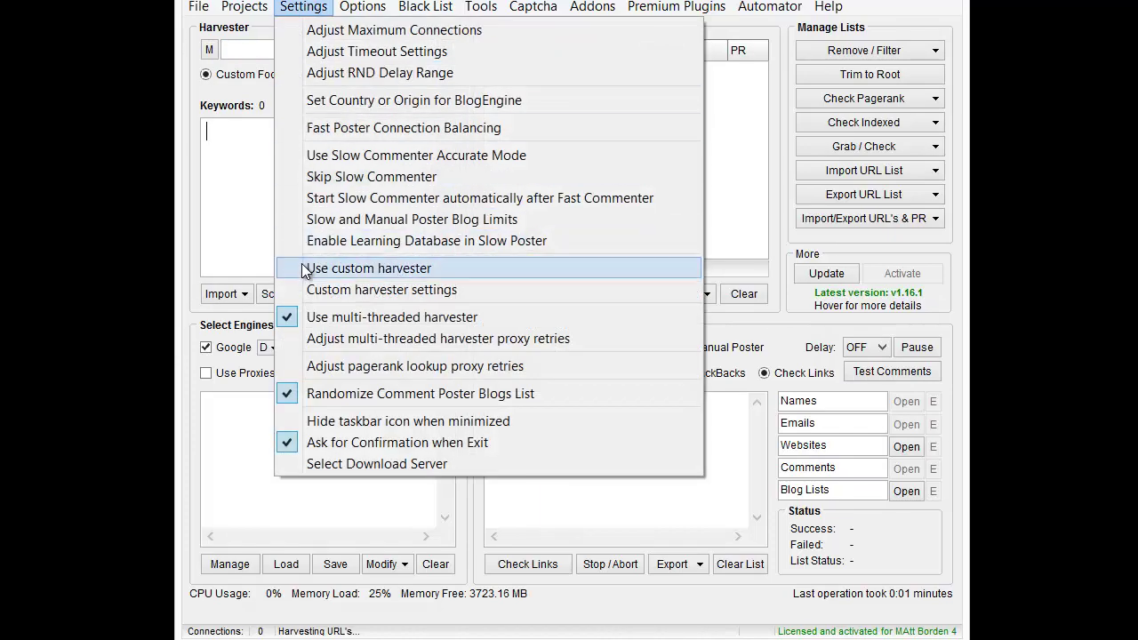
pyautogui.click(303, 268)
pyautogui.click(304, 7)
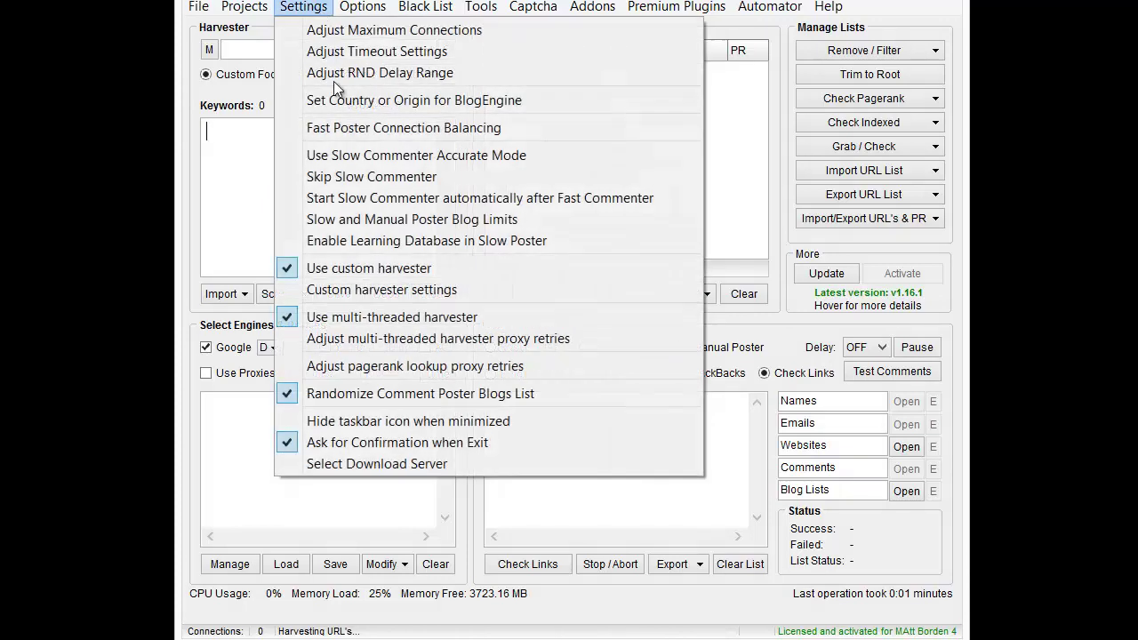
pyautogui.click(373, 290)
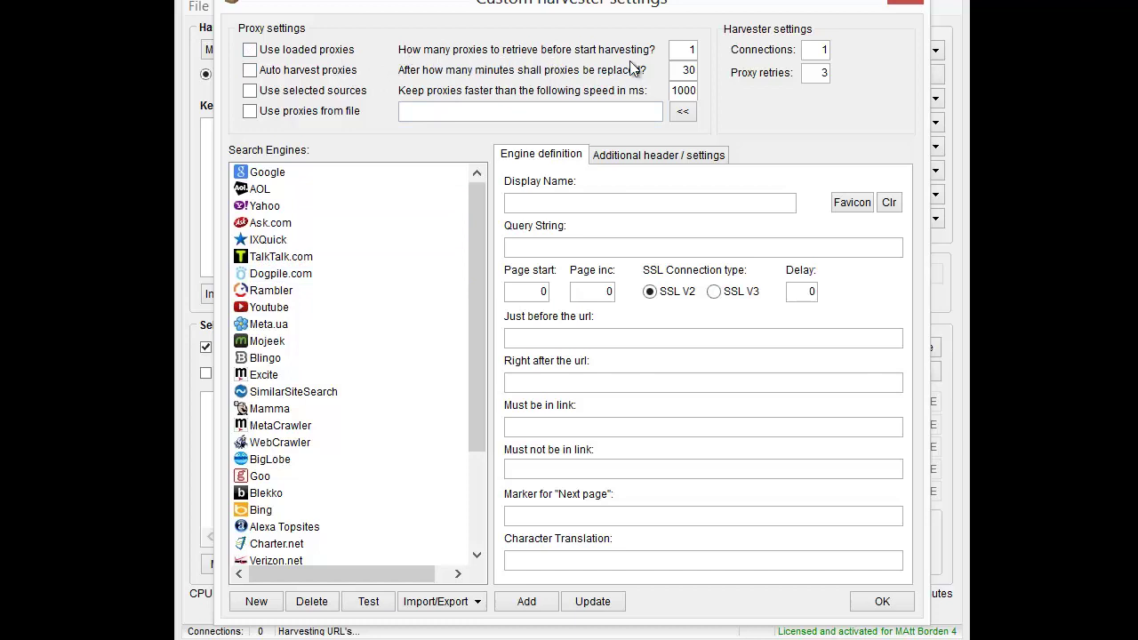
pyautogui.doubleClick(683, 50)
pyautogui.click(879, 605)
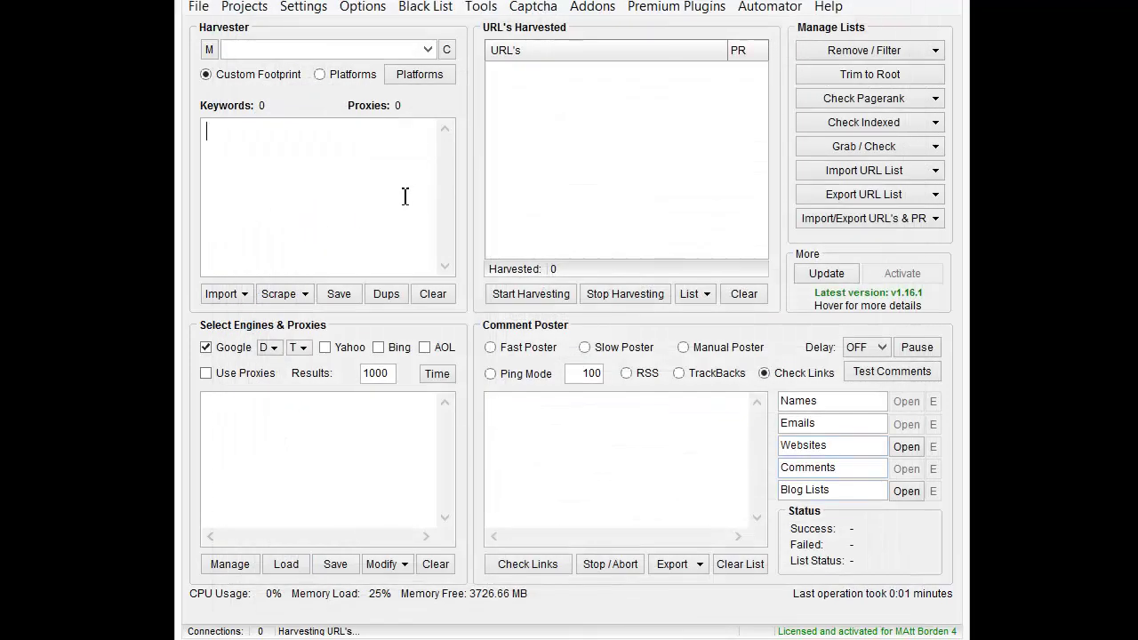
# Enter "yoga" and "yoga poses" as harvester keywords and switch to the "merge" text file in Notepad.
pyautogui.write('yoga')
pyautogui.press('Return')
pyautogui.write('yoga poses')
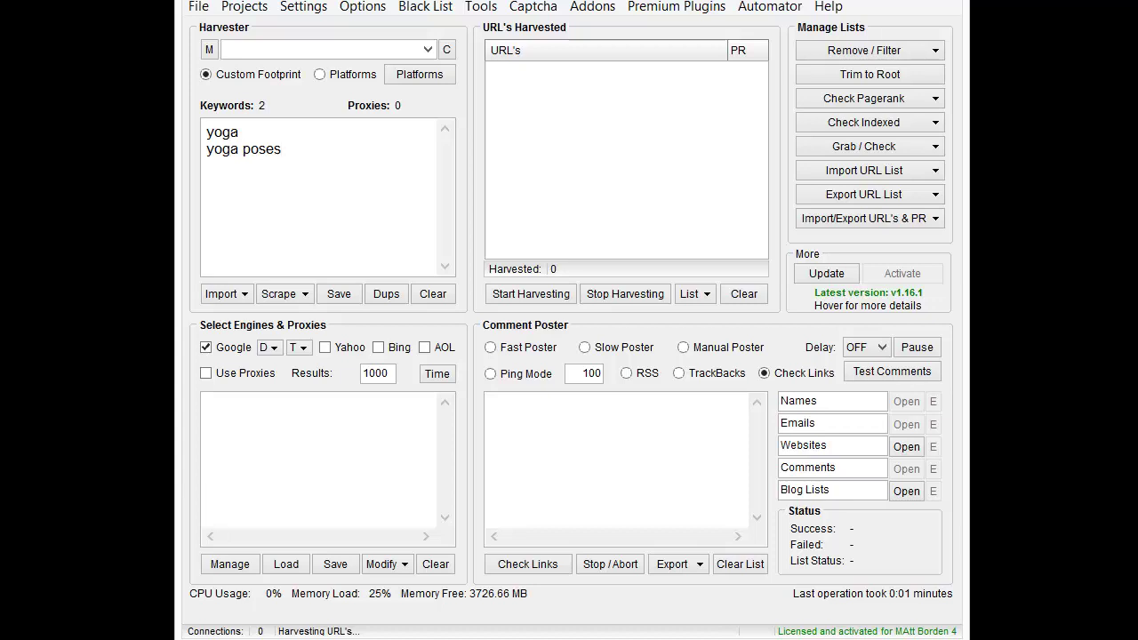
pyautogui.hotkey('alt', 'Tab')
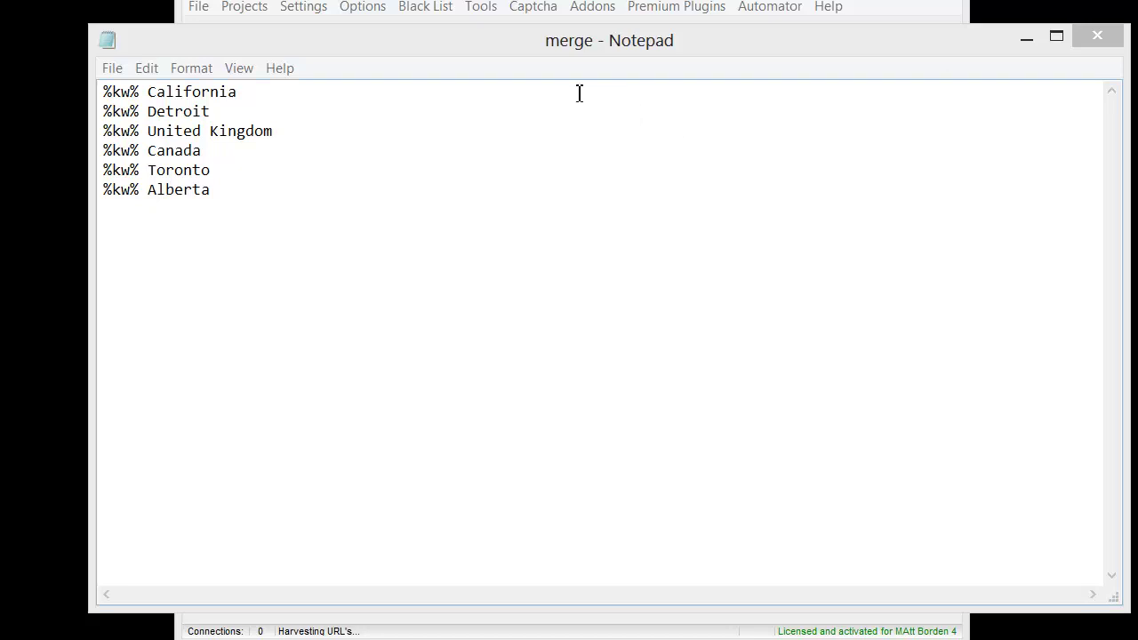
# Place the merge Notepad window beside the harvester keywords and examine the "%kw%" placeholder in front of each location.
pyautogui.moveTo(519, 43); pyautogui.dragTo(620, 193)
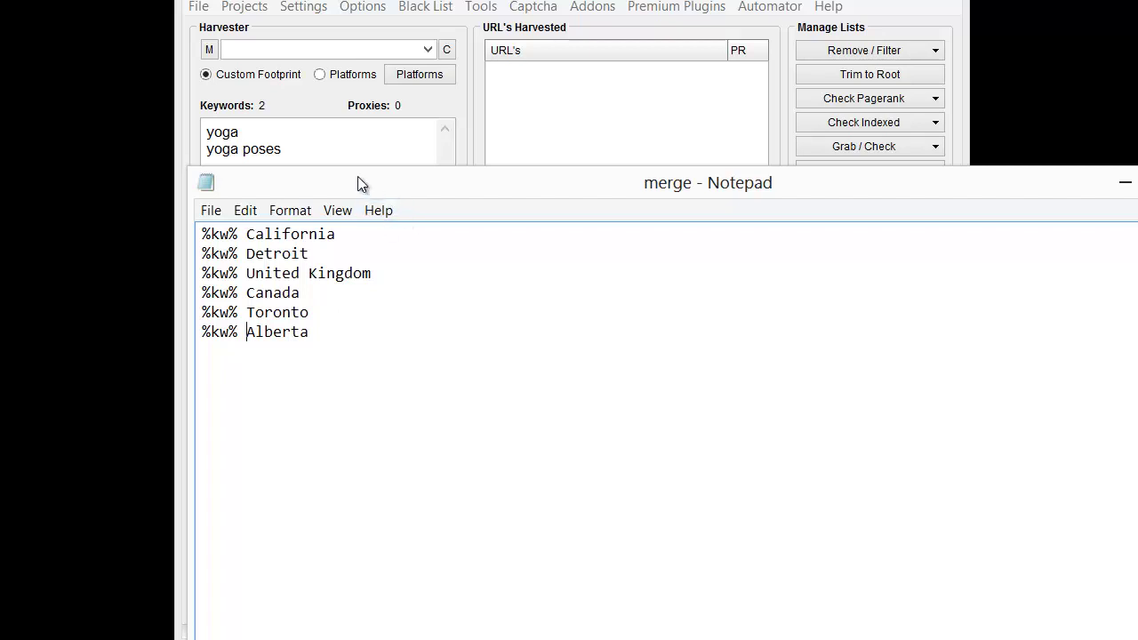
pyautogui.moveTo(355, 184); pyautogui.dragTo(577, 69)
pyautogui.moveTo(468, 119); pyautogui.dragTo(404, 117)
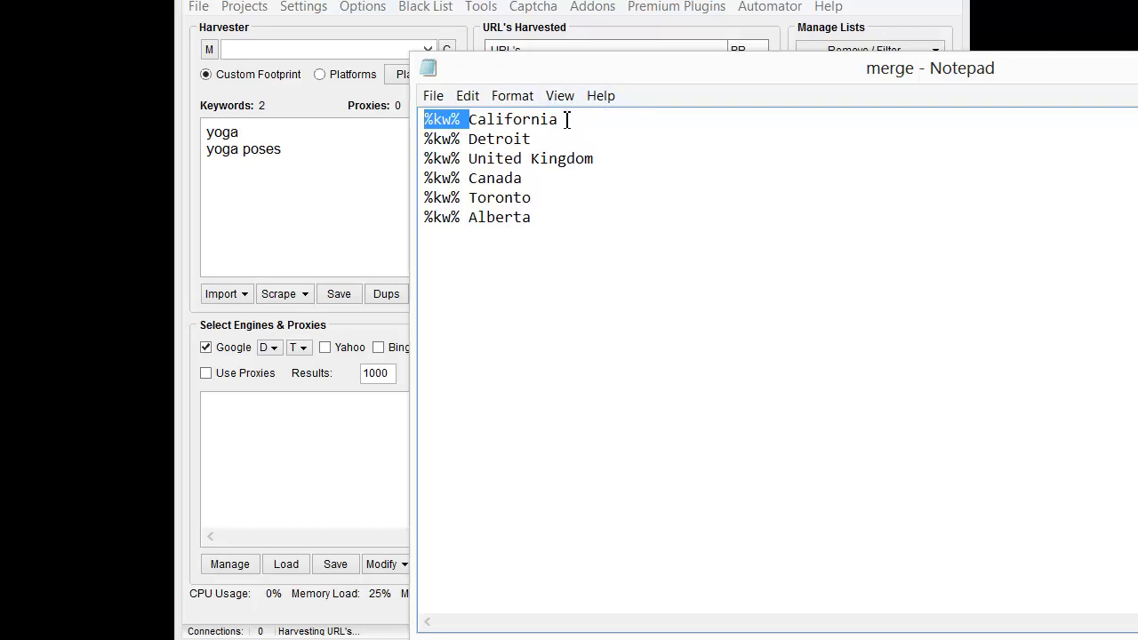
pyautogui.click(452, 130)
pyautogui.moveTo(463, 118); pyautogui.dragTo(406, 118)
pyautogui.click(463, 119)
pyautogui.moveTo(463, 119); pyautogui.dragTo(422, 121)
pyautogui.rightClick(427, 119)
pyautogui.click(462, 182)
pyautogui.click(584, 122)
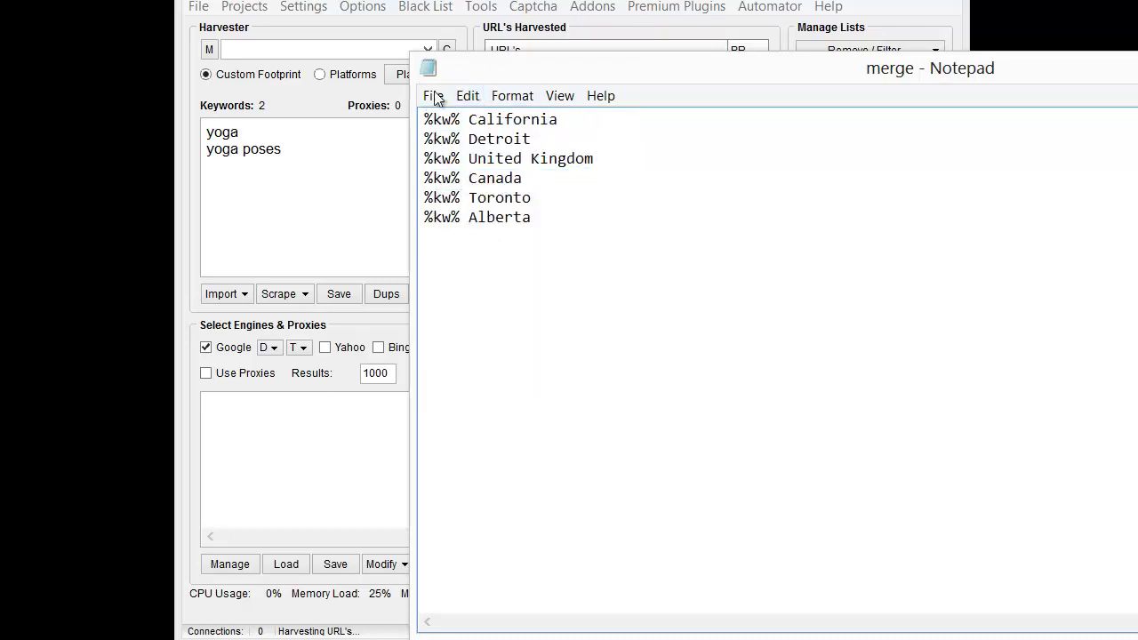
# Merge the yoga keywords with the "merge" text file from the email folder.
pyautogui.click(300, 205)
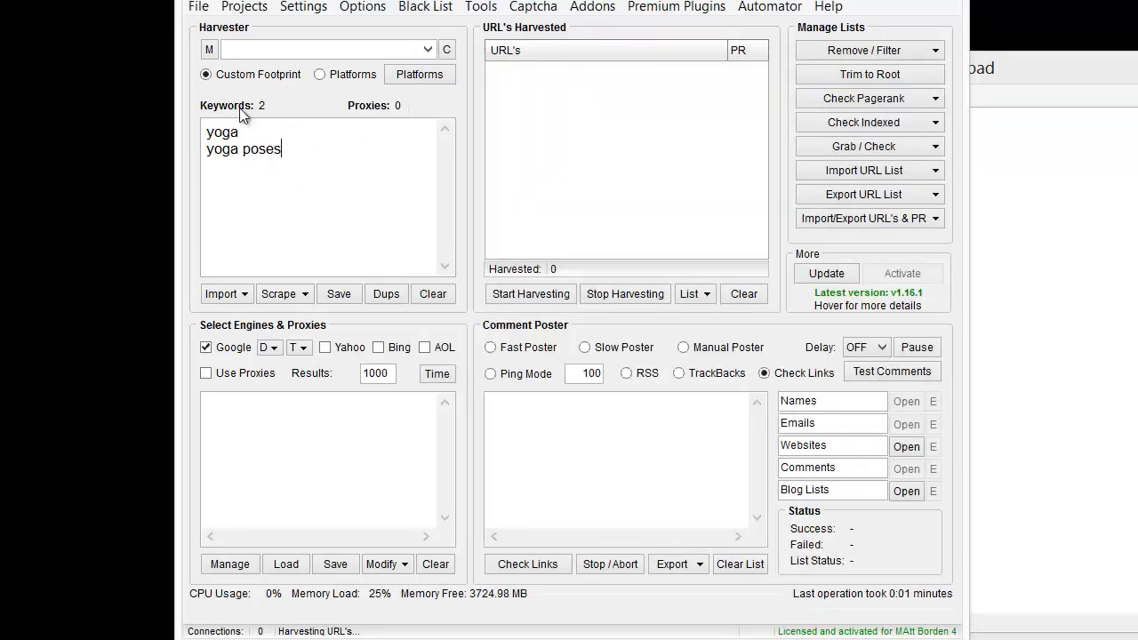
pyautogui.click(210, 51)
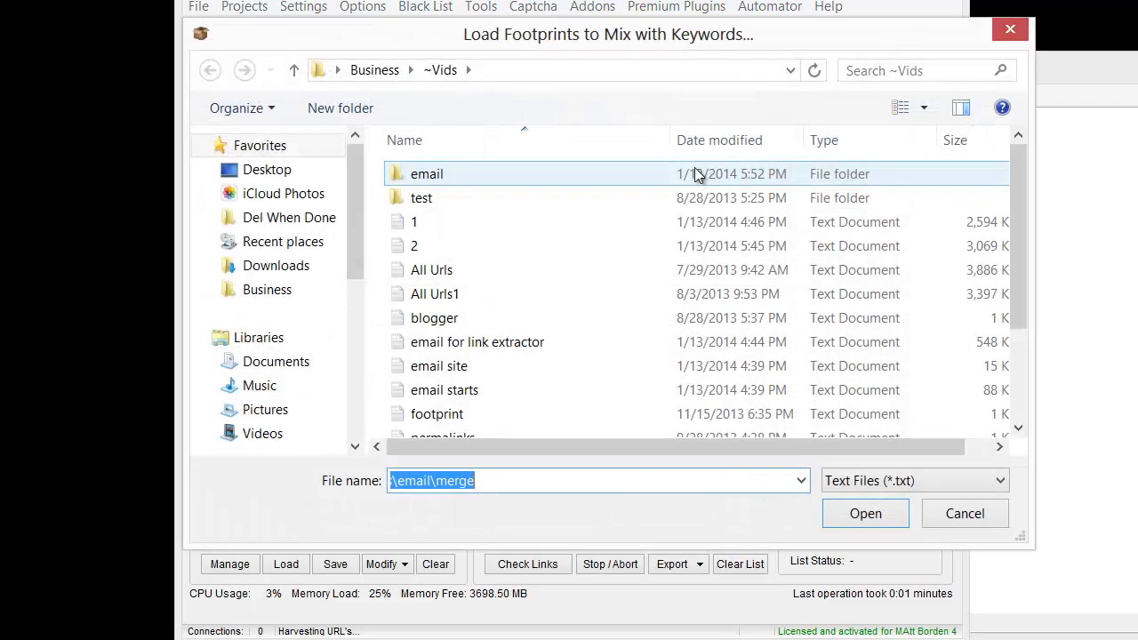
pyautogui.doubleClick(476, 172)
pyautogui.click(470, 175)
pyautogui.doubleClick(470, 173)
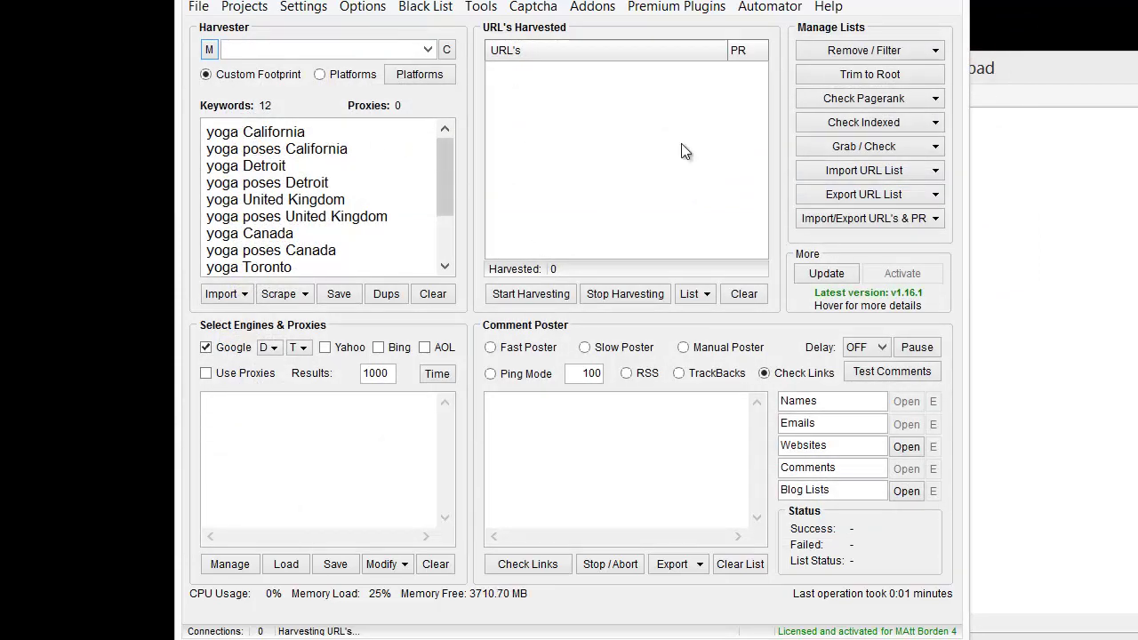
# Compare the merged keywords with the "%kw%" lines in the merge file and close Notepad.
pyautogui.click(1127, 158)
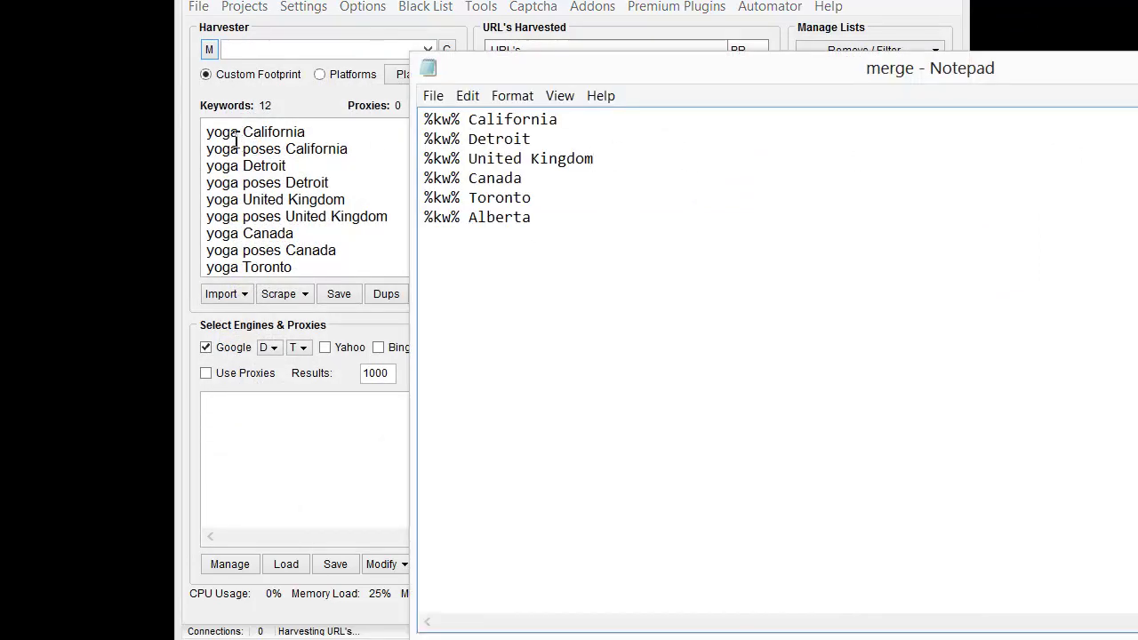
pyautogui.click(283, 148)
pyautogui.moveTo(283, 148); pyautogui.dragTo(205, 149)
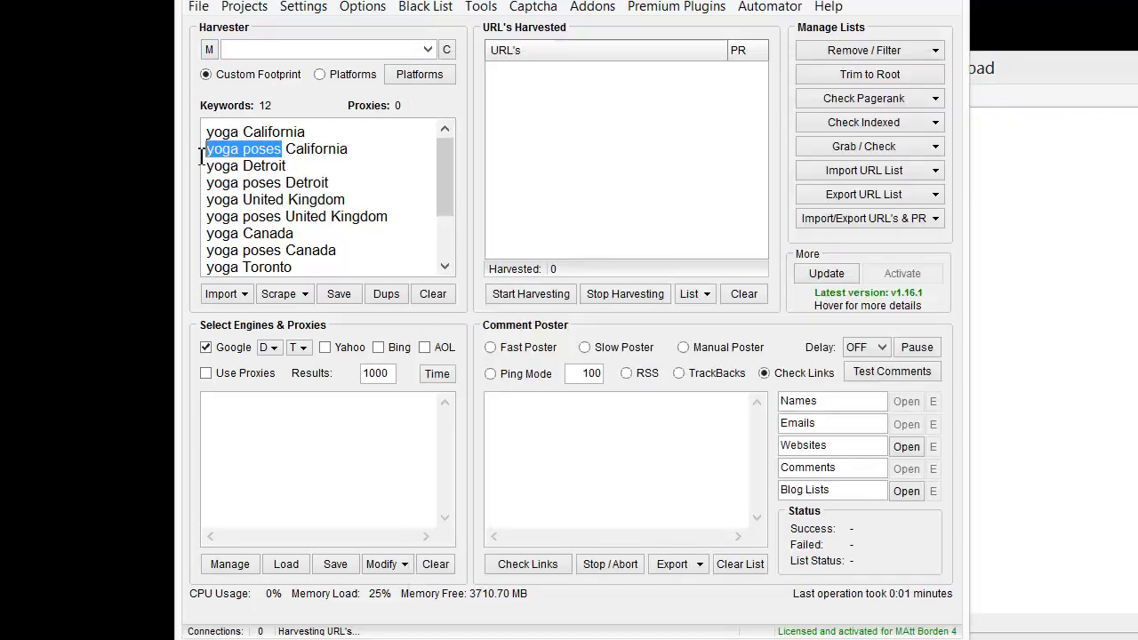
pyautogui.click(1069, 184)
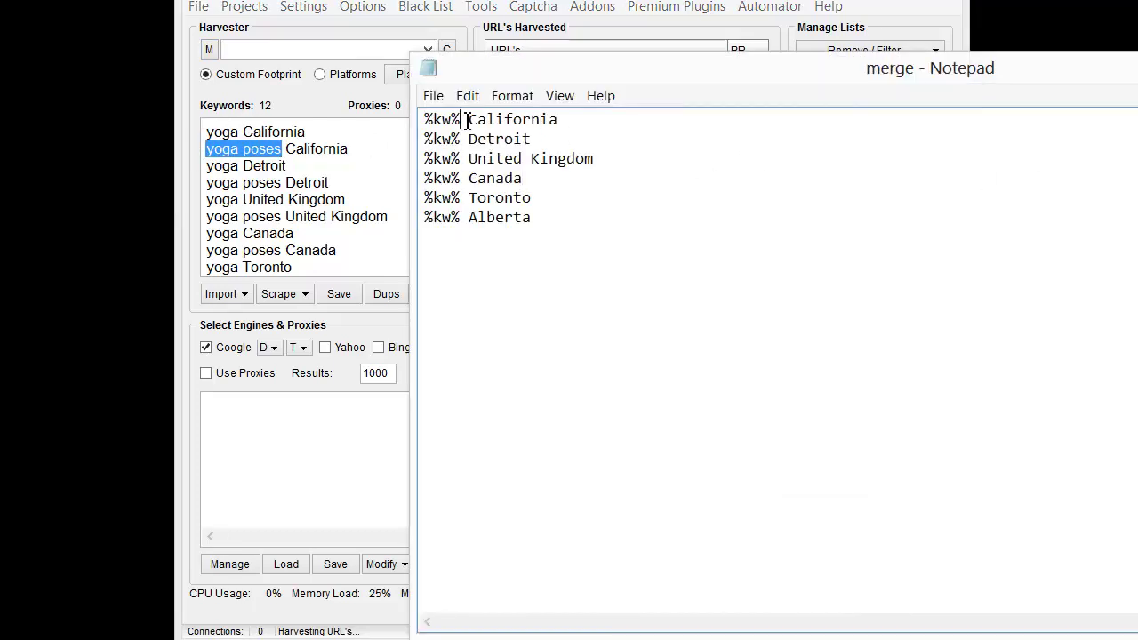
pyautogui.moveTo(461, 119); pyautogui.dragTo(373, 127)
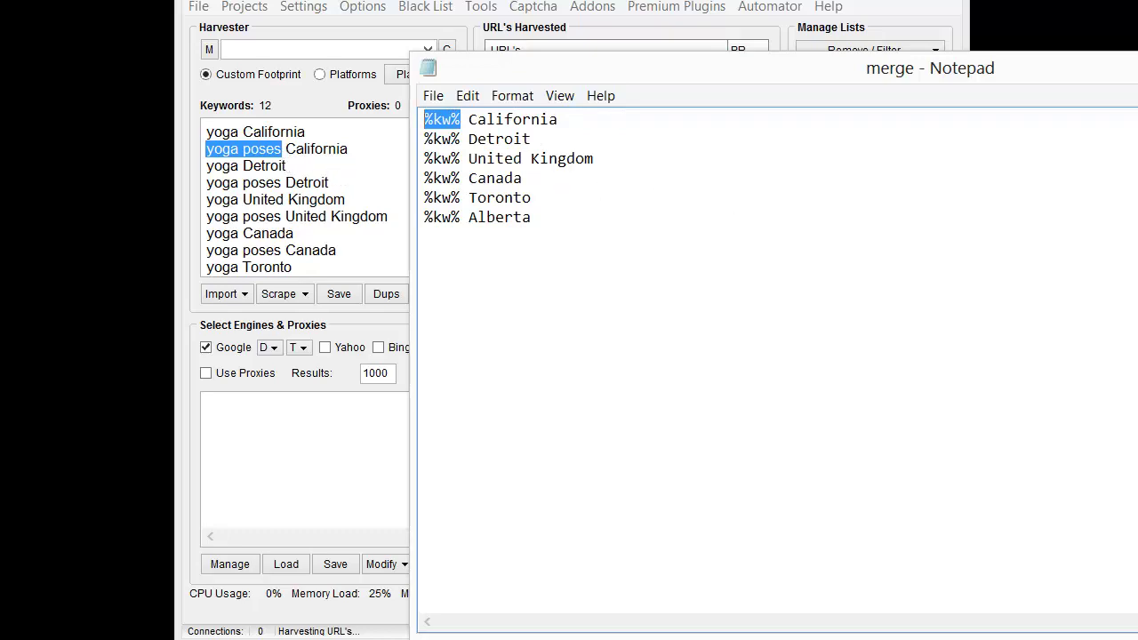
pyautogui.hotkey('alt', 'F4')
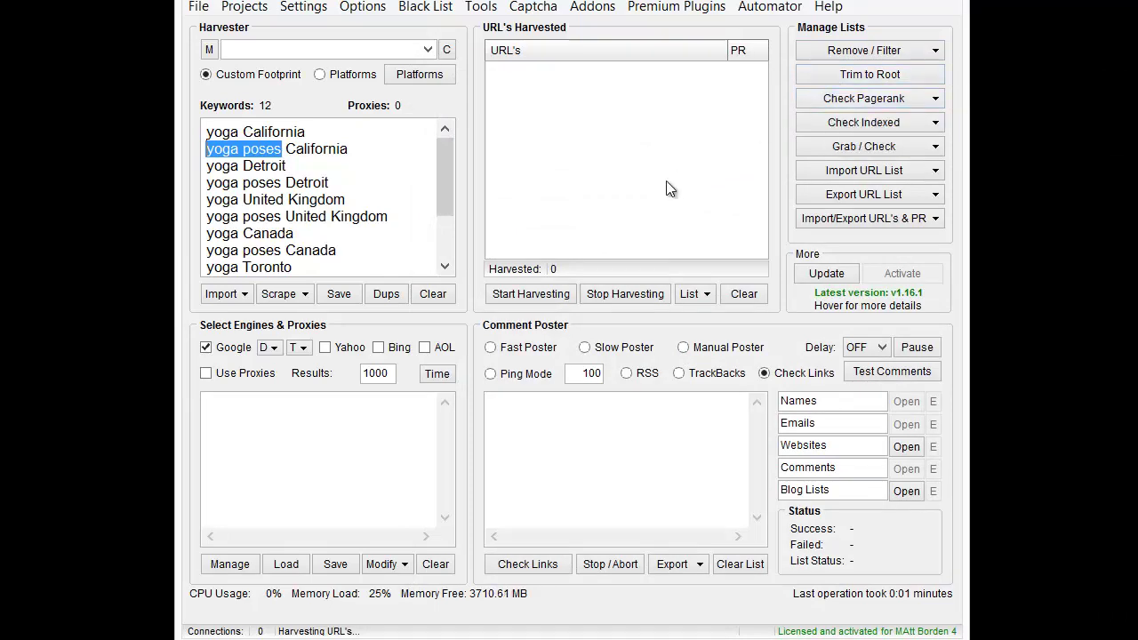
# Start a custom harvest of the merged keywords with Google Maps as the only engine and 1000 results per keyword.
pyautogui.click(522, 295)
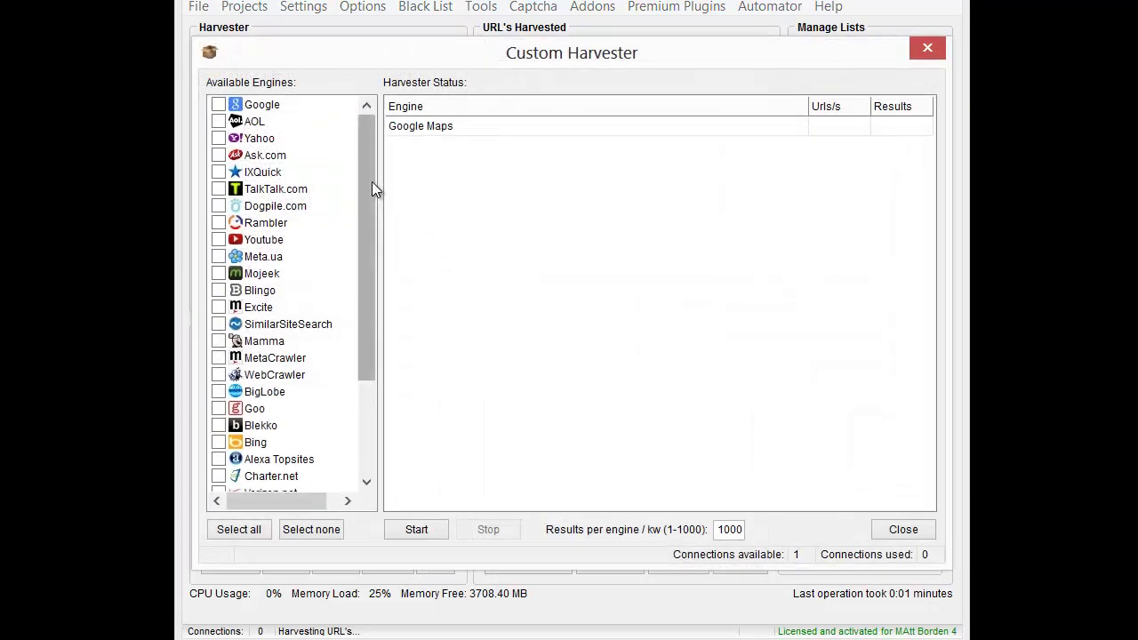
pyautogui.moveTo(371, 181); pyautogui.dragTo(378, 259)
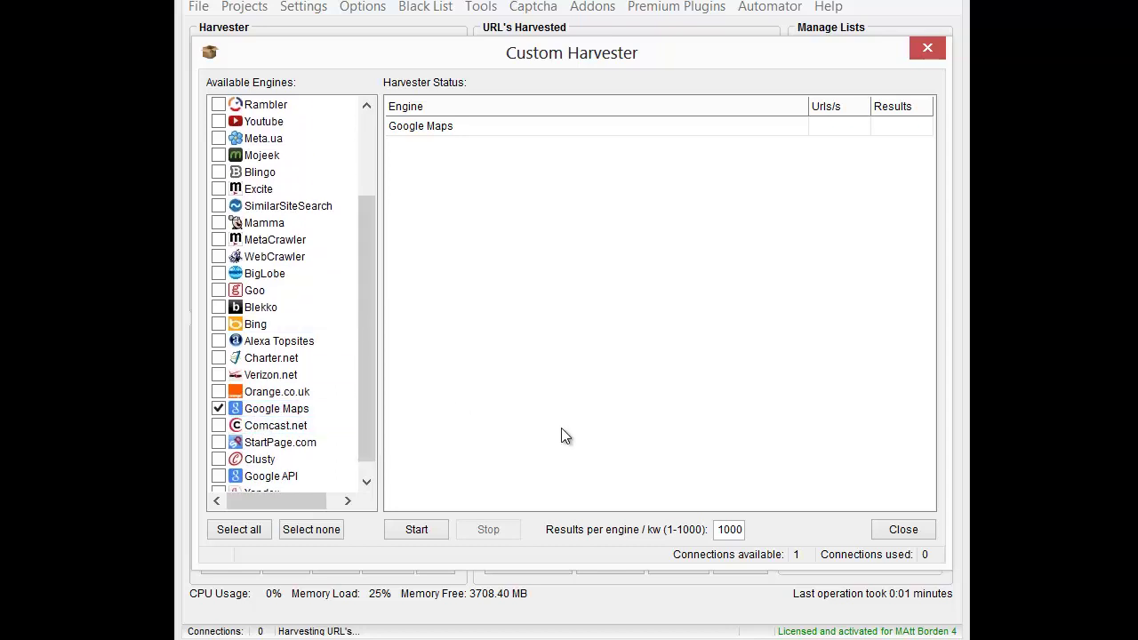
pyautogui.click(414, 529)
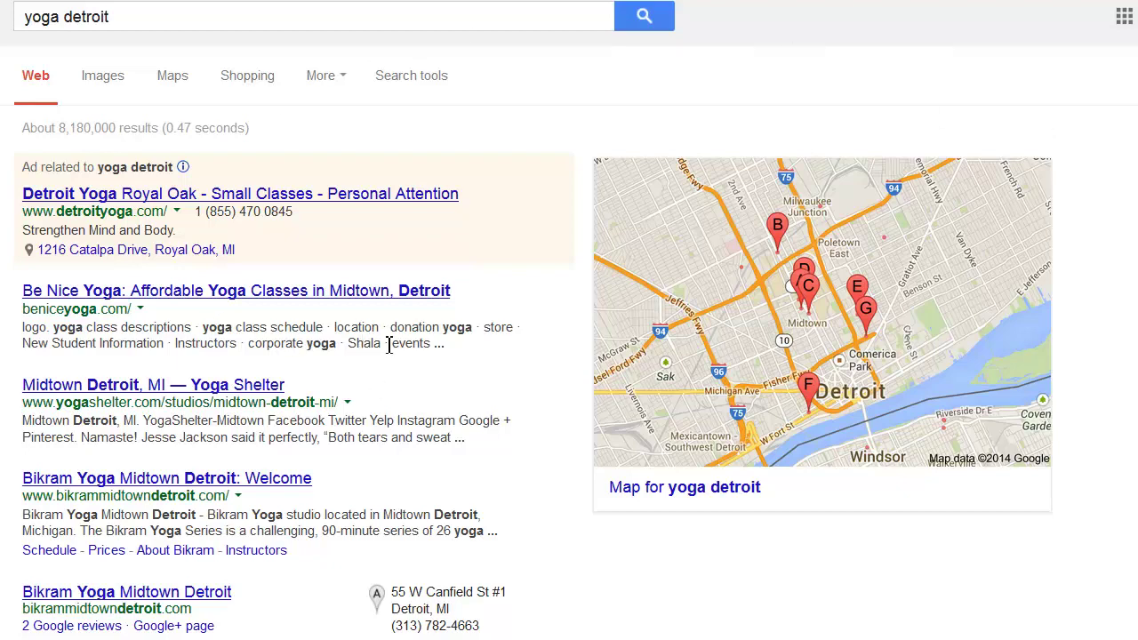
# Switch to the browser and examine the Google results and the Google Maps business listings for "yoga detroit".
pyautogui.scroll(-5, 445, 400)
pyautogui.scroll(5, 533, 382)
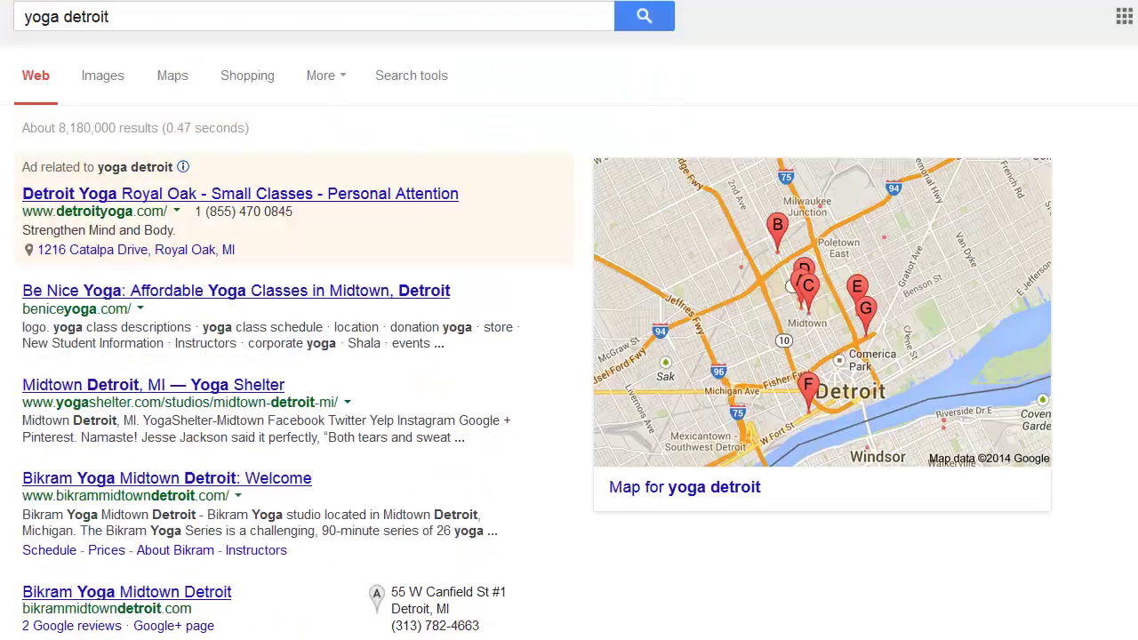
pyautogui.click(797, 333)
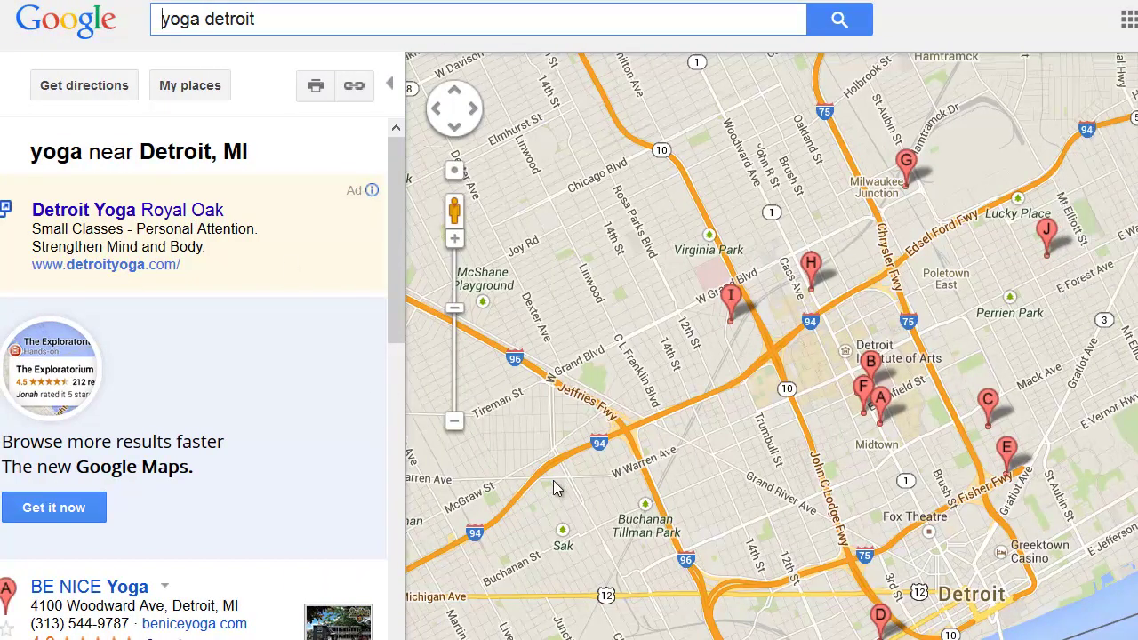
pyautogui.moveTo(395, 267); pyautogui.dragTo(402, 635)
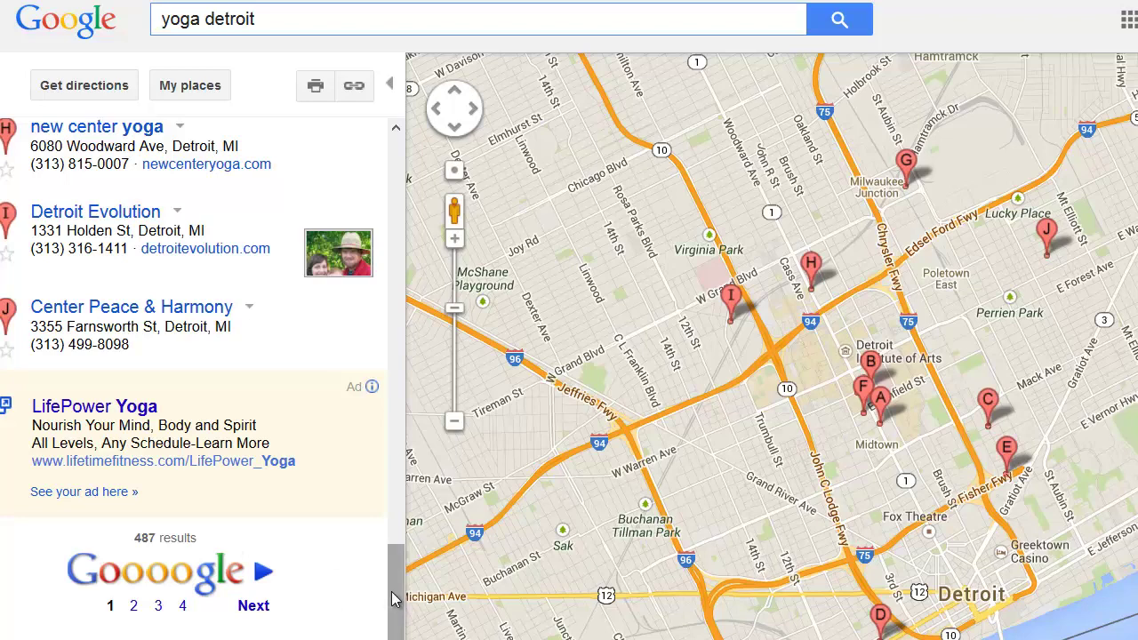
pyautogui.moveTo(394, 599); pyautogui.dragTo(355, 514)
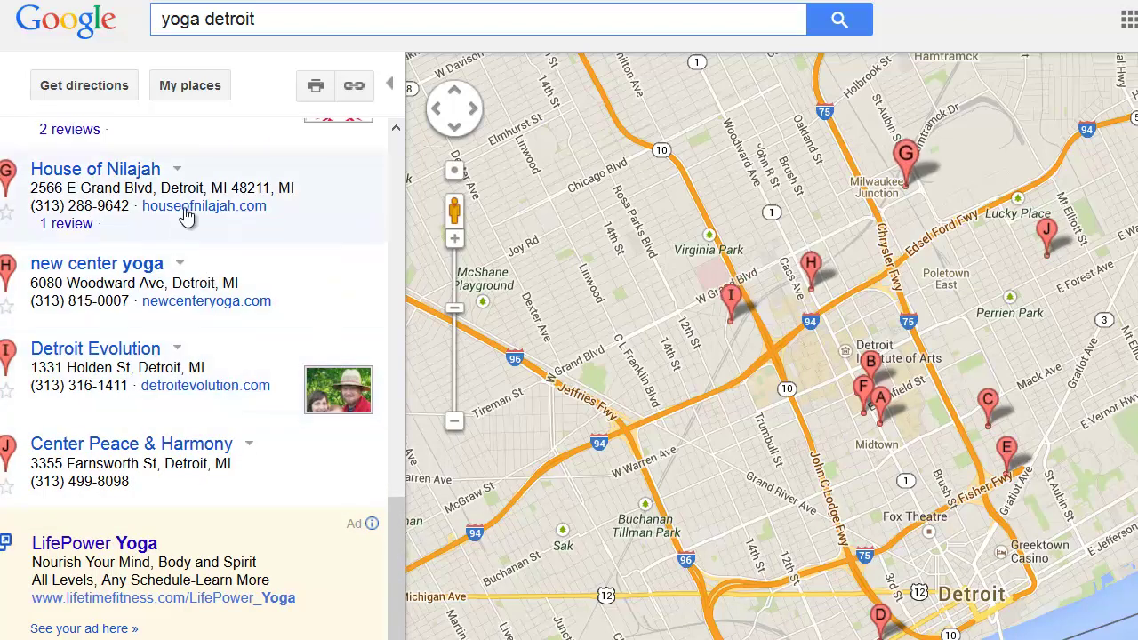
pyautogui.moveTo(398, 567); pyautogui.dragTo(418, 144)
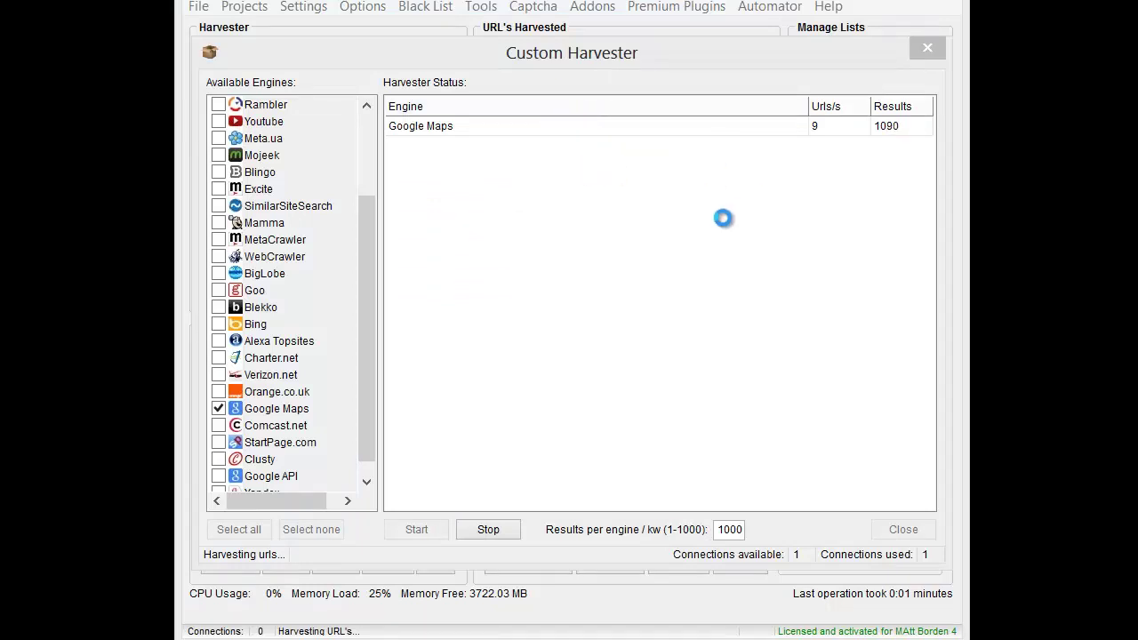
# Stop the Google Maps harvest, close the Custom Harvester and look through the harvested URLs.
pyautogui.click(488, 529)
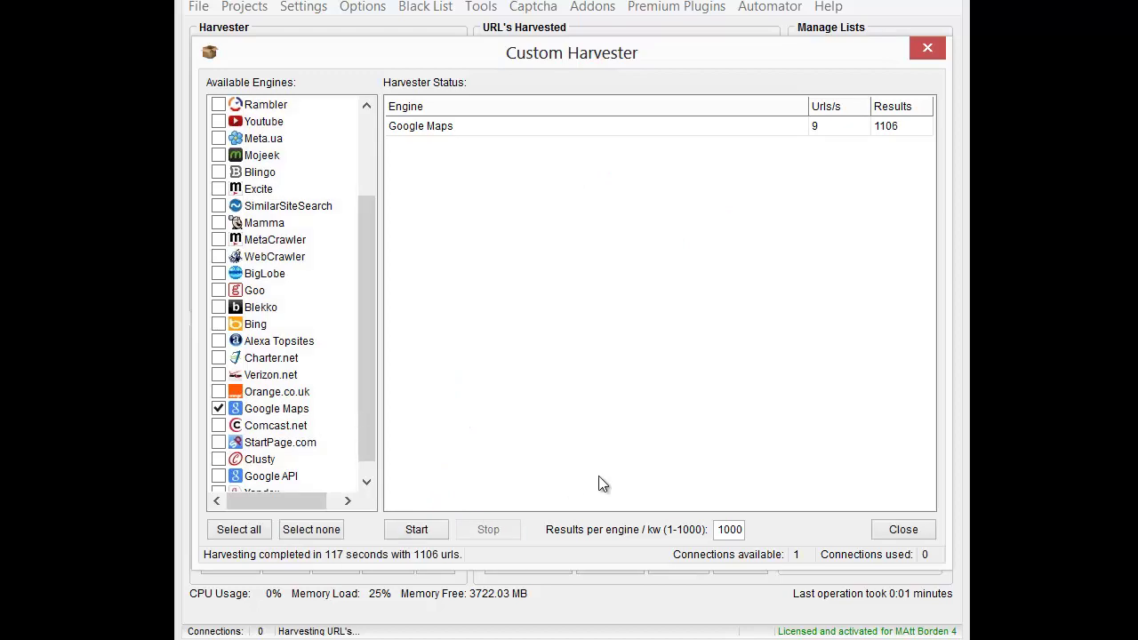
pyautogui.click(902, 529)
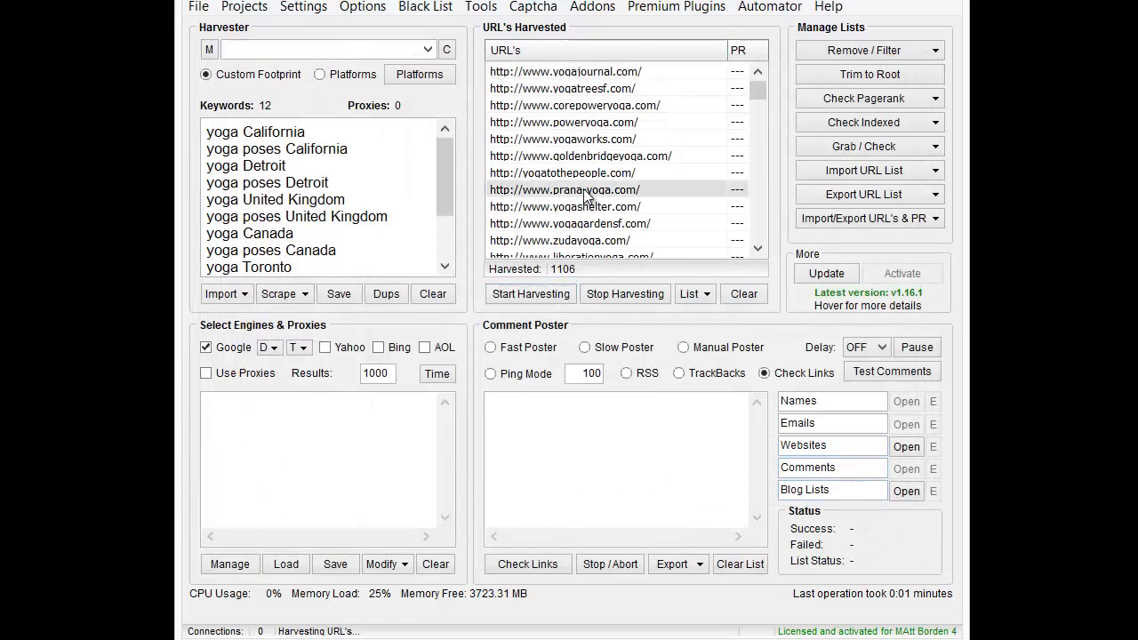
pyautogui.scroll(-20, 587, 196)
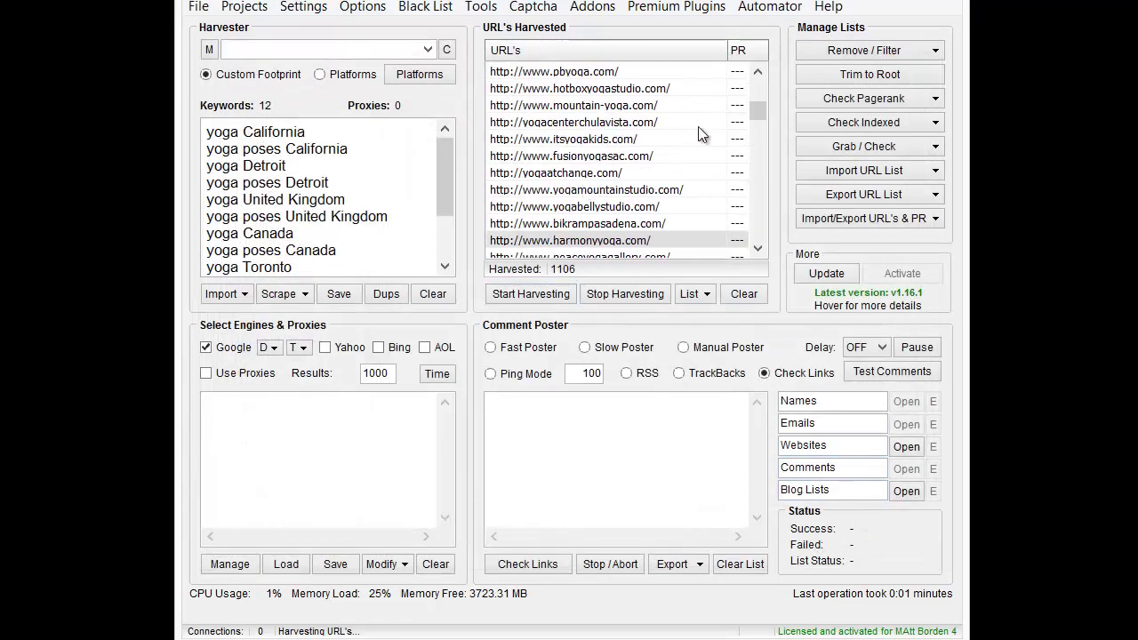
pyautogui.moveTo(756, 111); pyautogui.dragTo(754, 248)
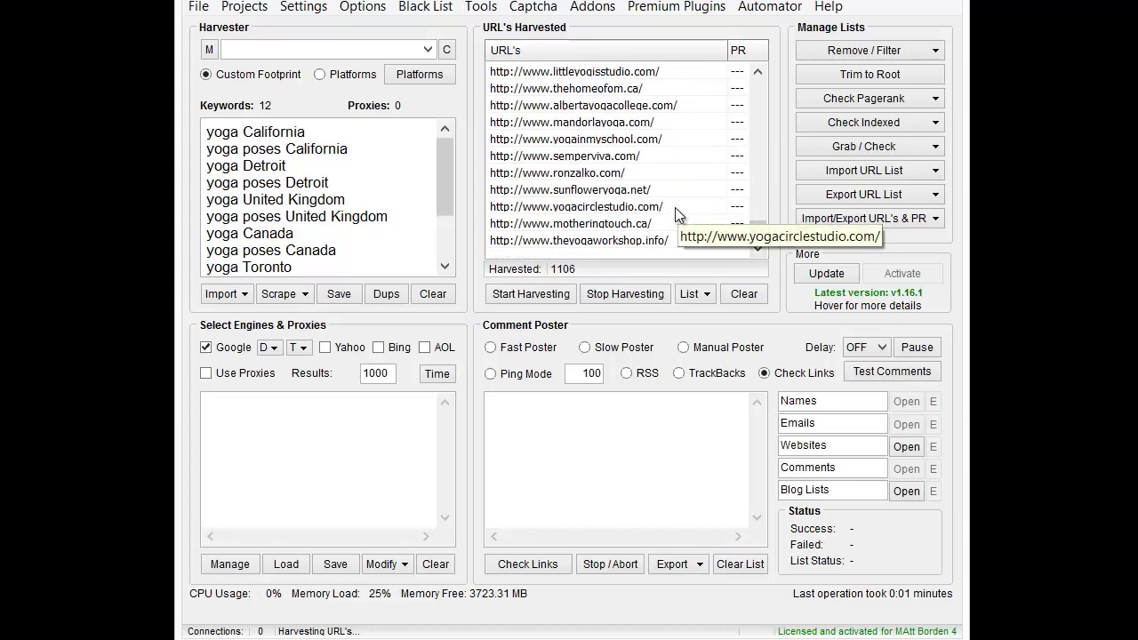
pyautogui.scroll(7, 671, 202)
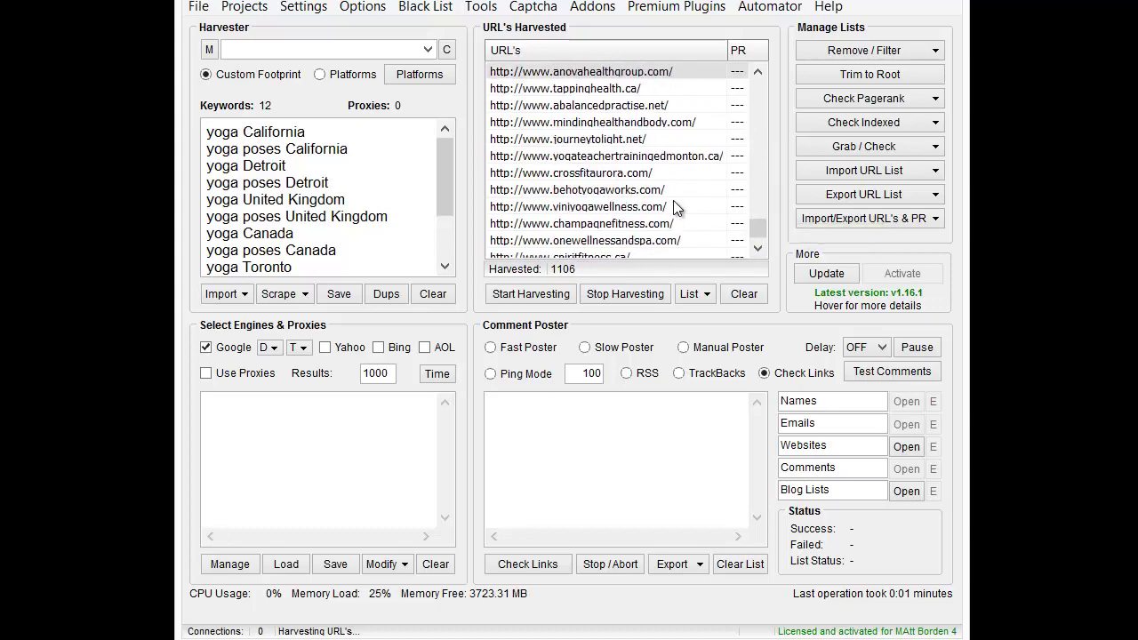
pyautogui.scroll(-7, 673, 200)
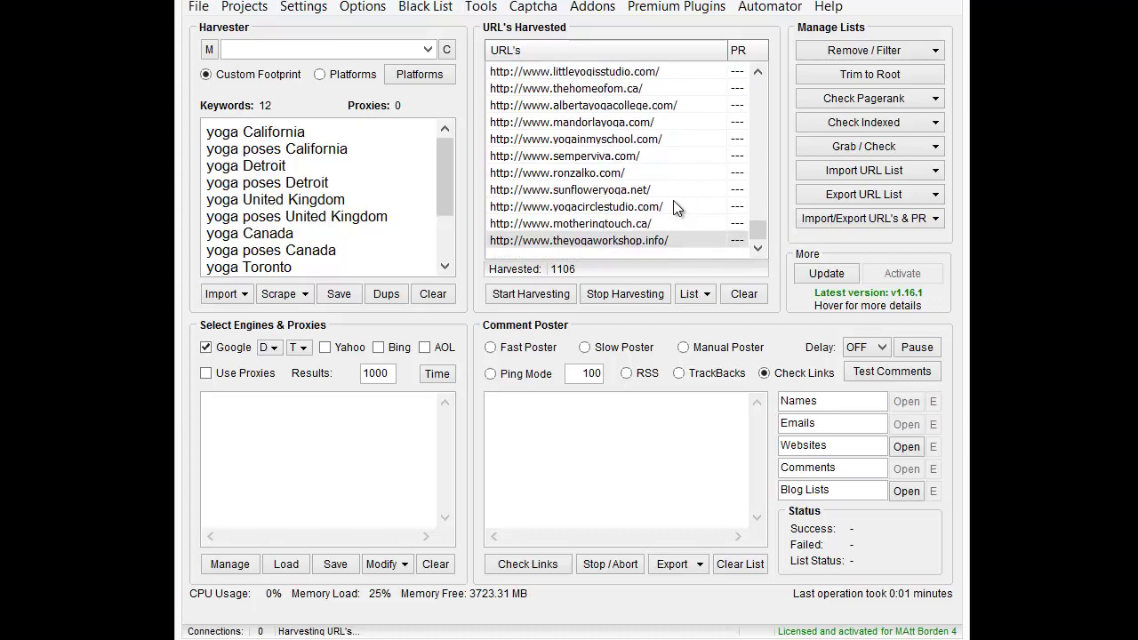
pyautogui.scroll(10, 673, 198)
pyautogui.scroll(10, 676, 195)
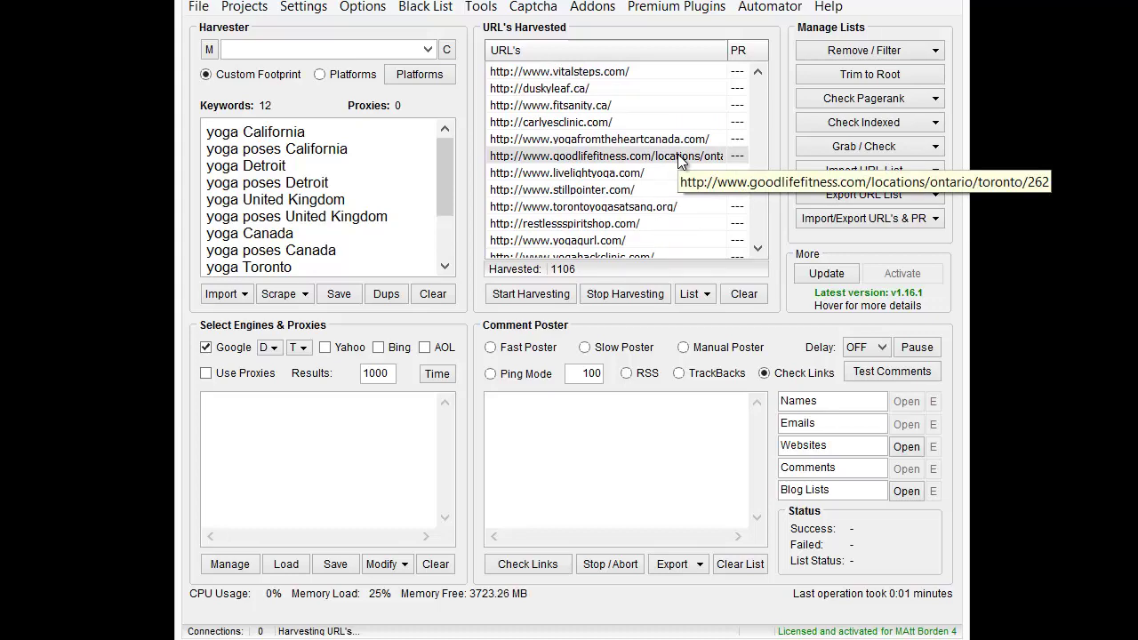
pyautogui.scroll(-10, 622, 151)
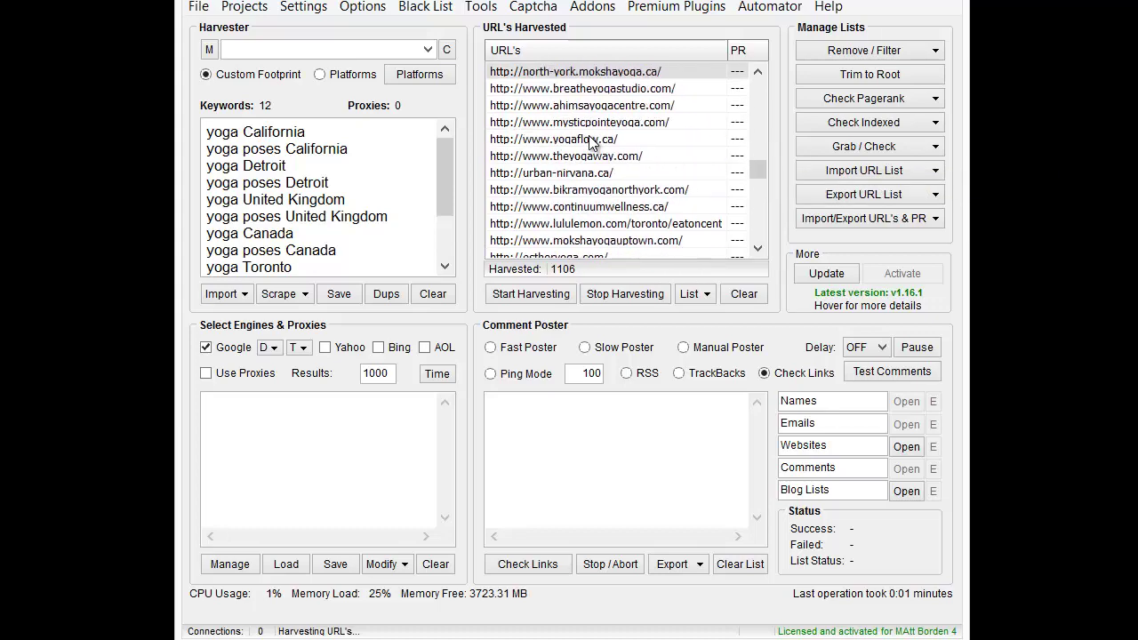
# Remove the duplicates from the harvested URL list.
pyautogui.click(875, 50)
pyautogui.click(878, 98)
pyautogui.click(647, 389)
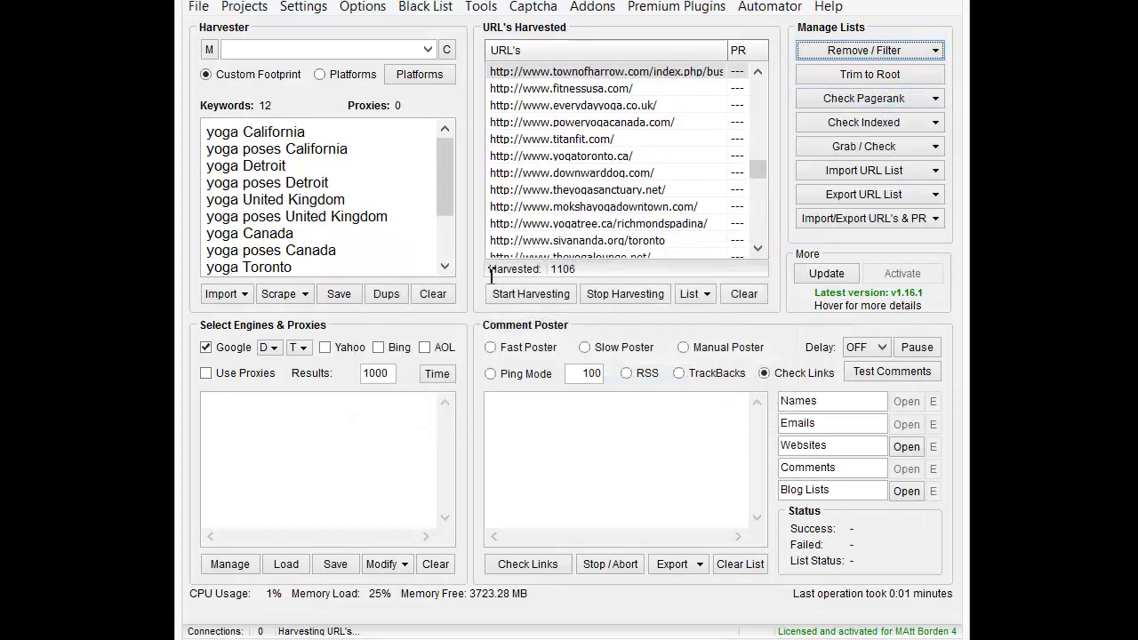
pyautogui.click(676, 393)
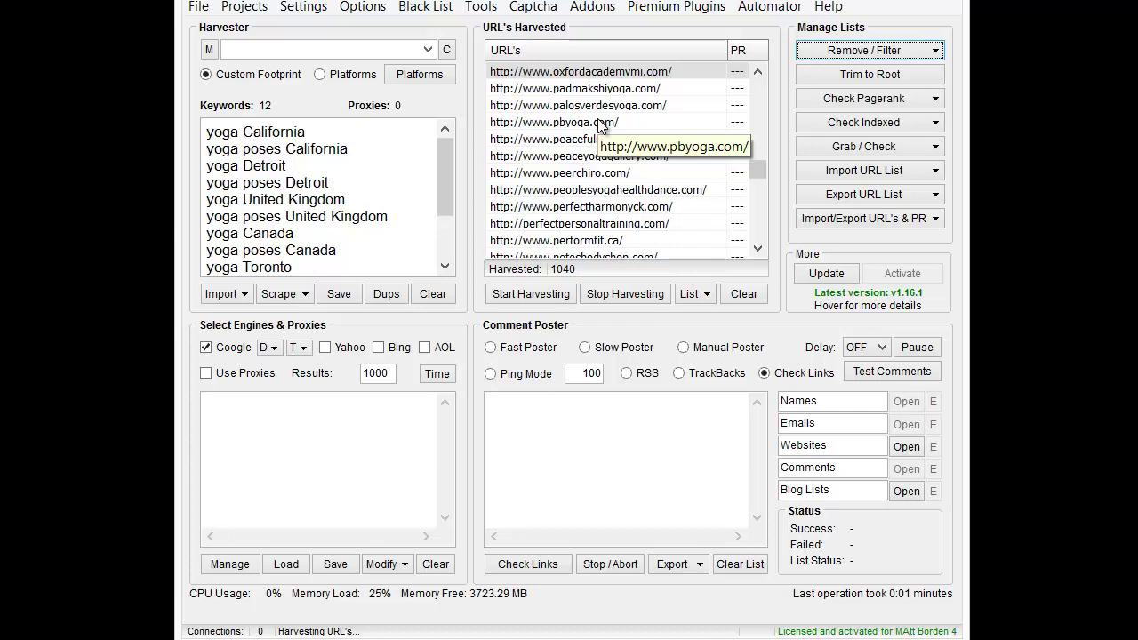
# Look over the merged location keywords and enter "site:" as the custom footprint.
pyautogui.scroll(-2, 444, 211)
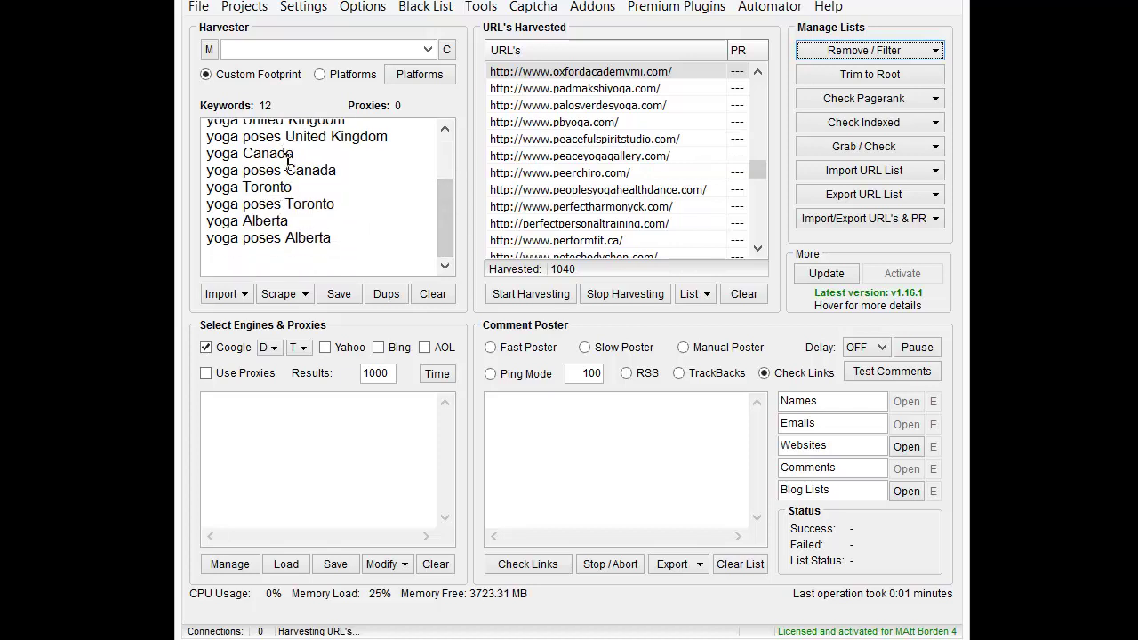
pyautogui.scroll(2, 444, 196)
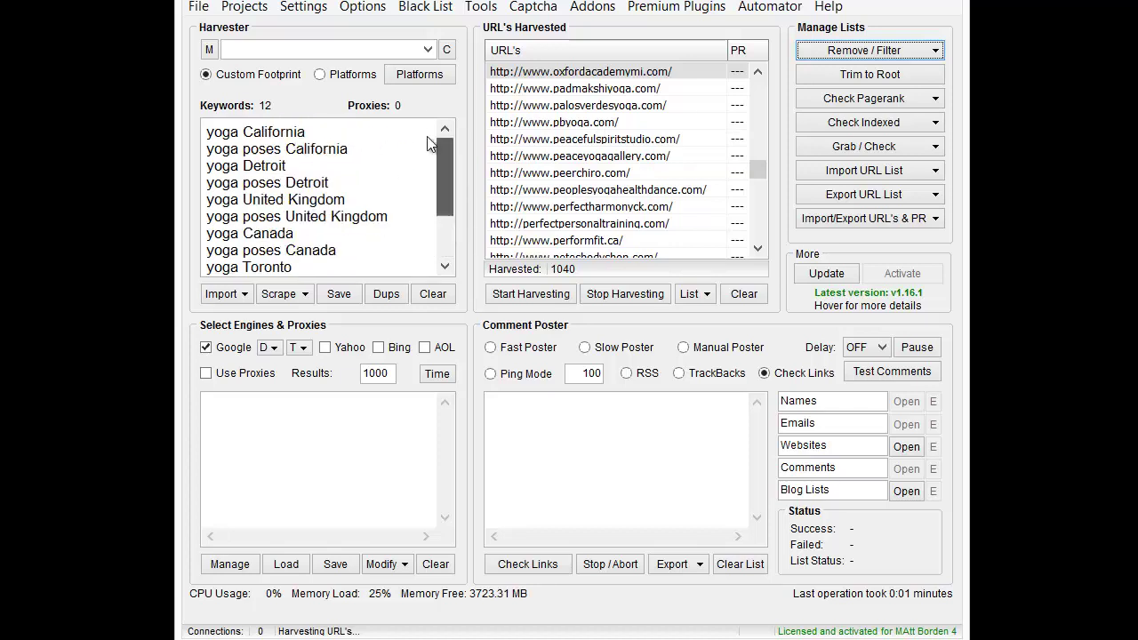
pyautogui.click(668, 140)
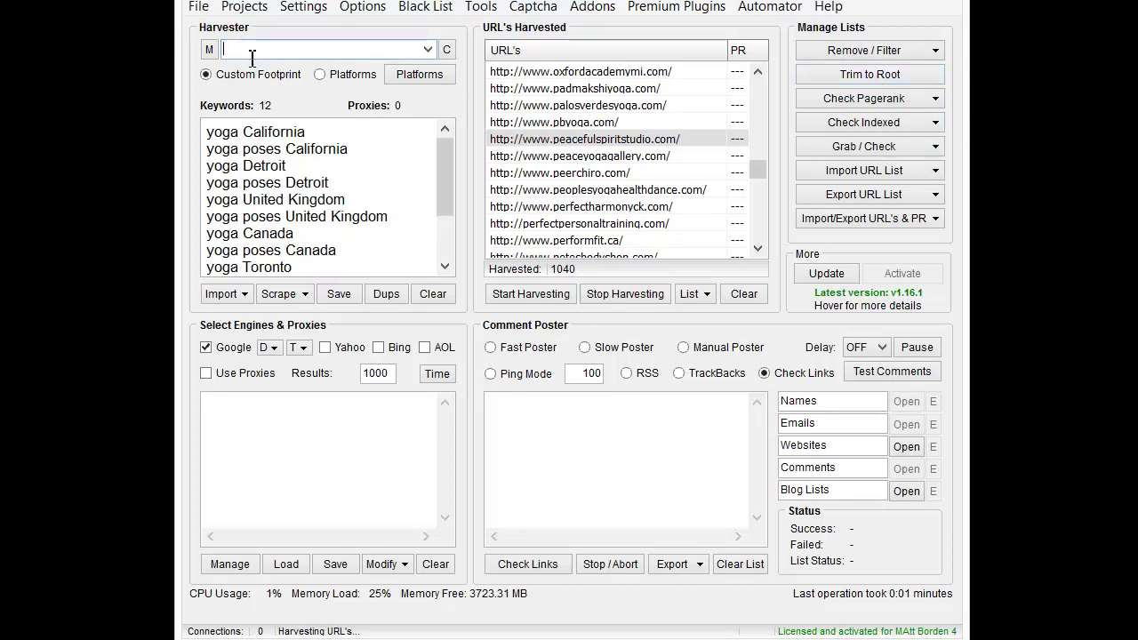
pyautogui.write('site:')
pyautogui.press('Delete')
# Check the custom harvester settings entries, then open the Custom Harvester and review its available search engines.
pyautogui.click(303, 6)
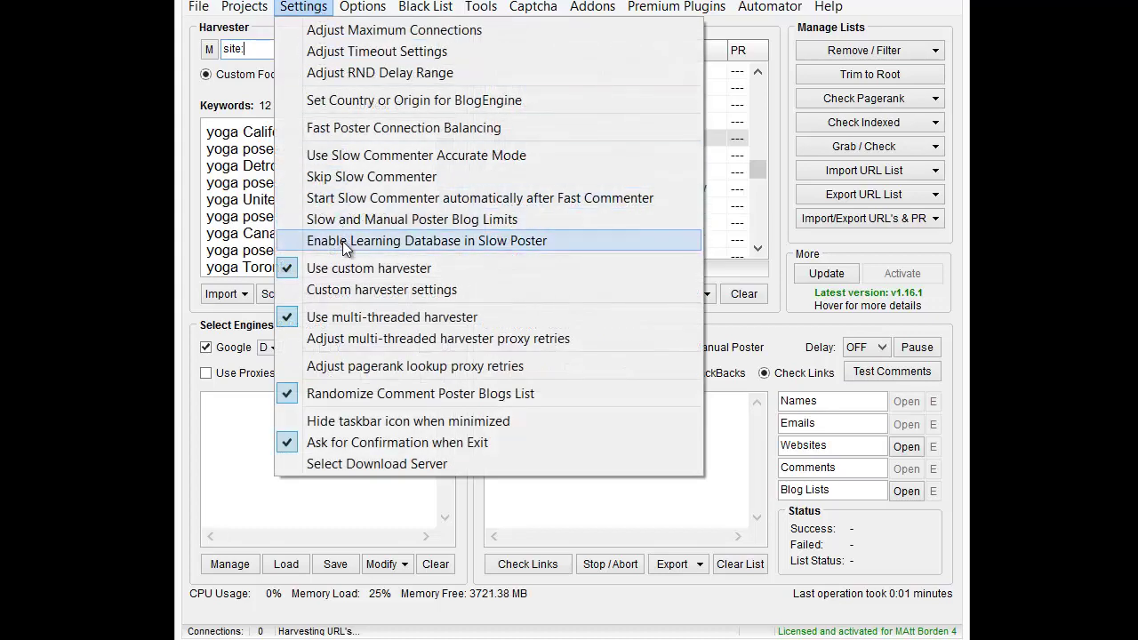
pyautogui.click(792, 307)
pyautogui.click(472, 294)
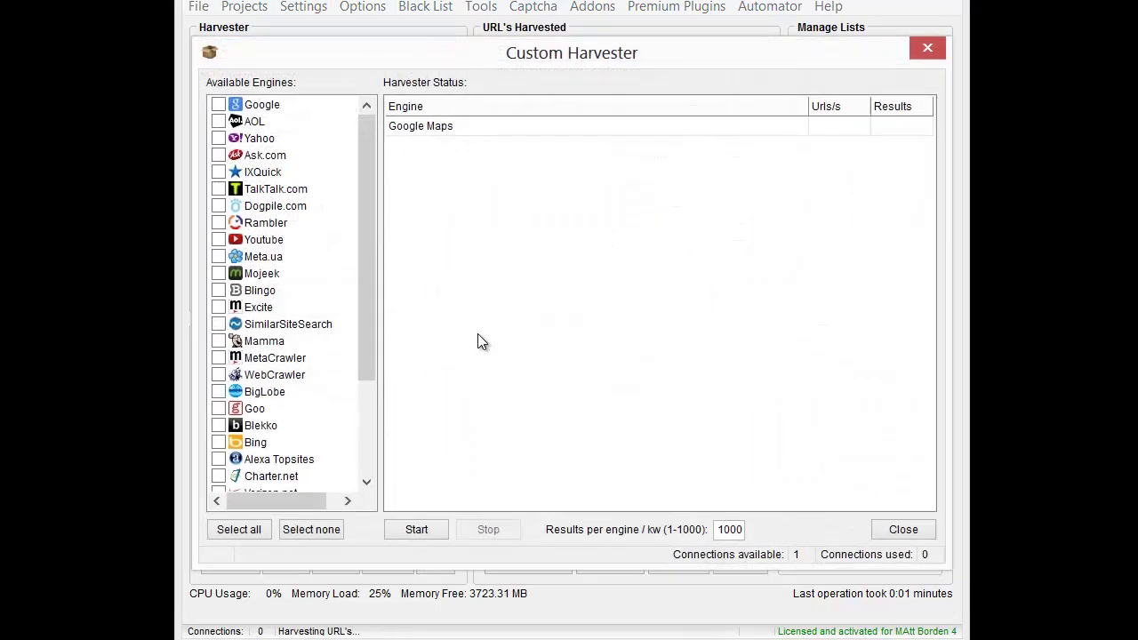
pyautogui.moveTo(359, 205); pyautogui.dragTo(359, 422)
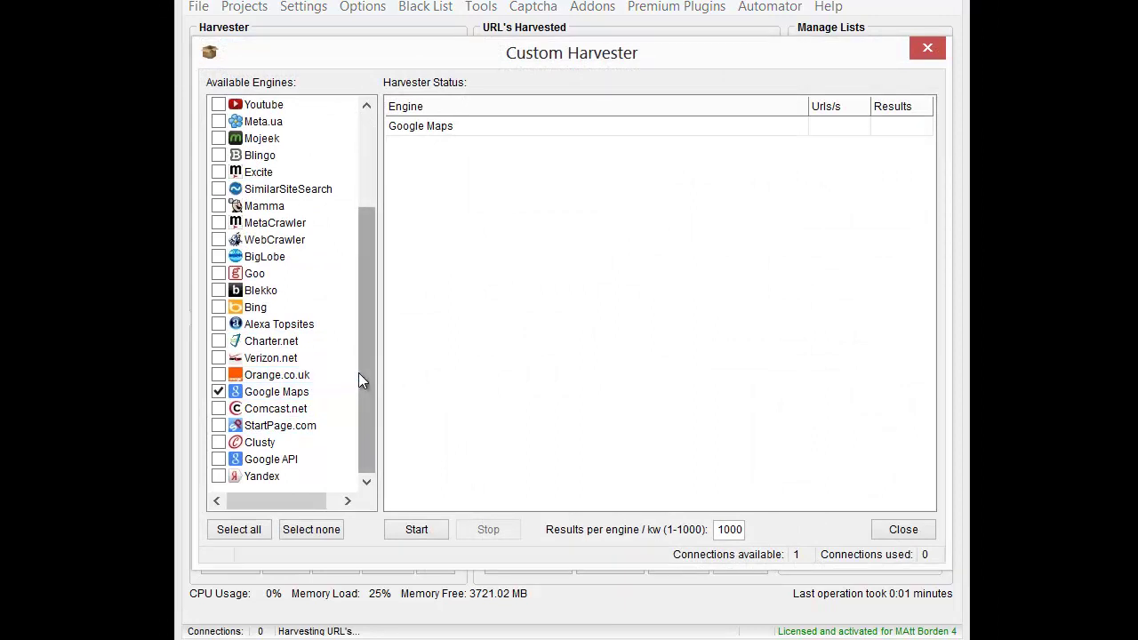
# Close the Custom Harvester and open the Email Grabber on the harvested URL list.
pyautogui.moveTo(361, 368); pyautogui.dragTo(373, 198)
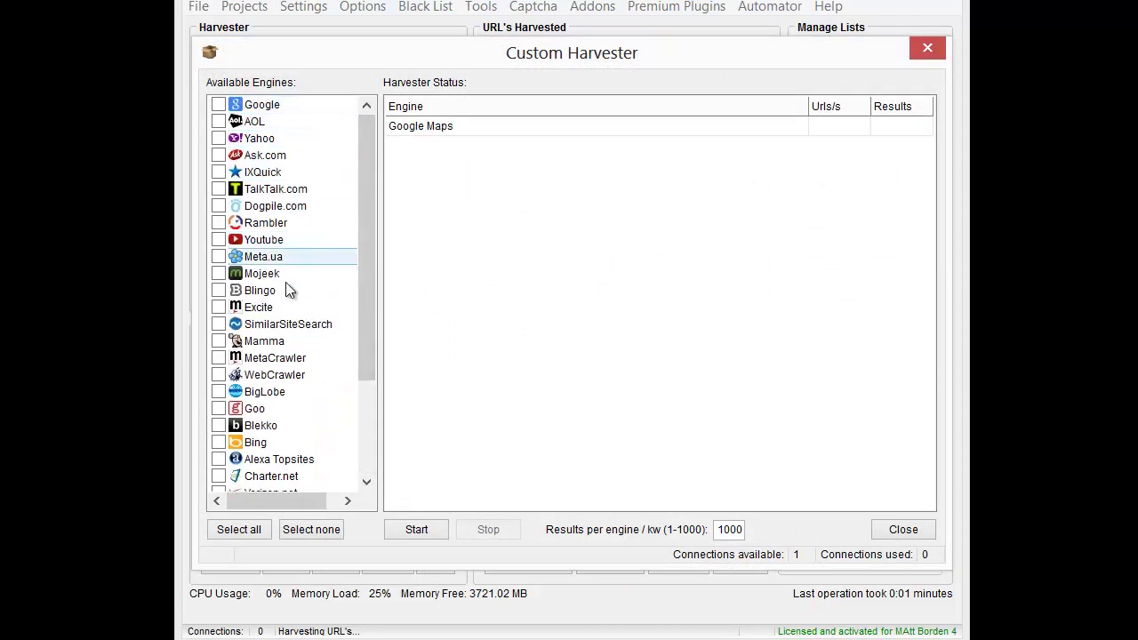
pyautogui.click(929, 529)
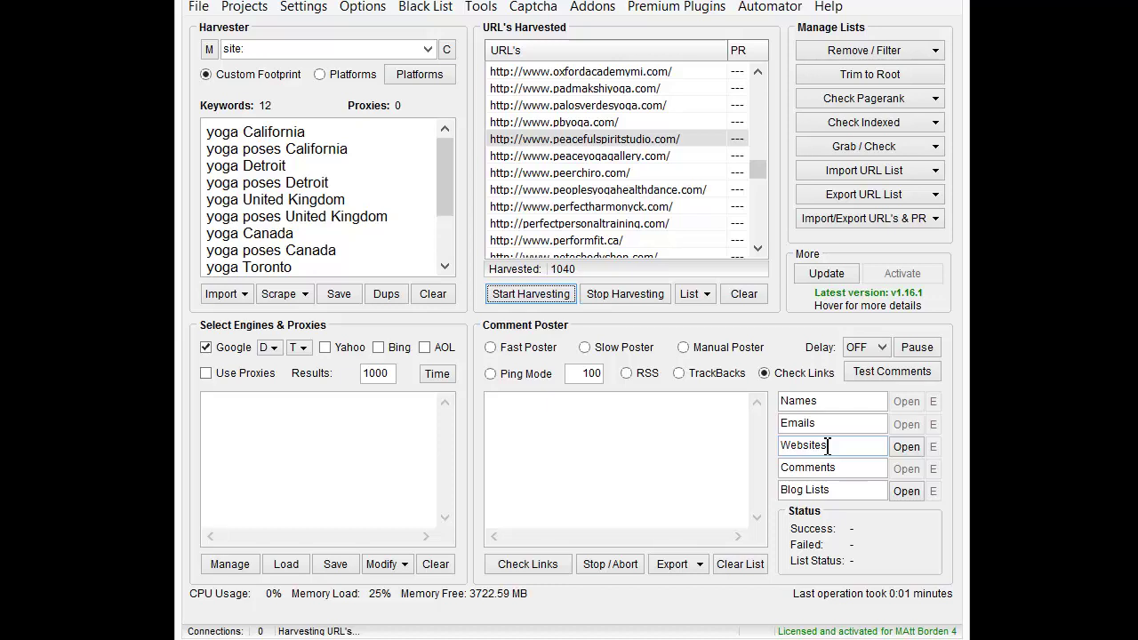
pyautogui.click(857, 146)
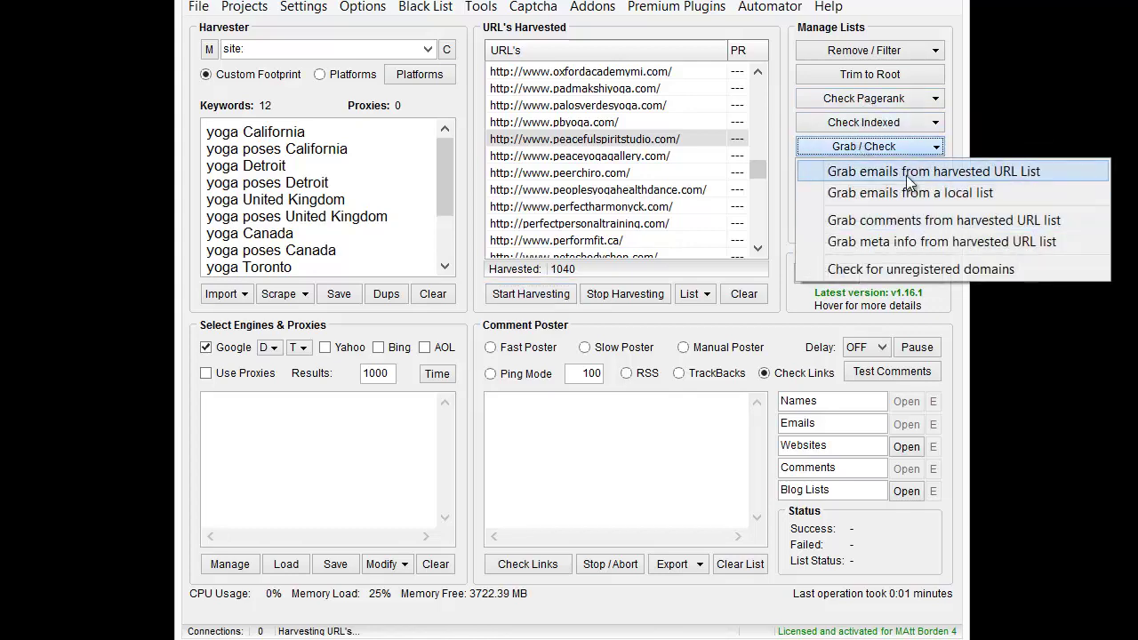
pyautogui.click(894, 171)
# Choose the Mozilla/5.0 (Windows NT 6.1; en-US) AppleWebKit/532.2 user agent and start grabbing emails from the listed URLs.
pyautogui.click(281, 560)
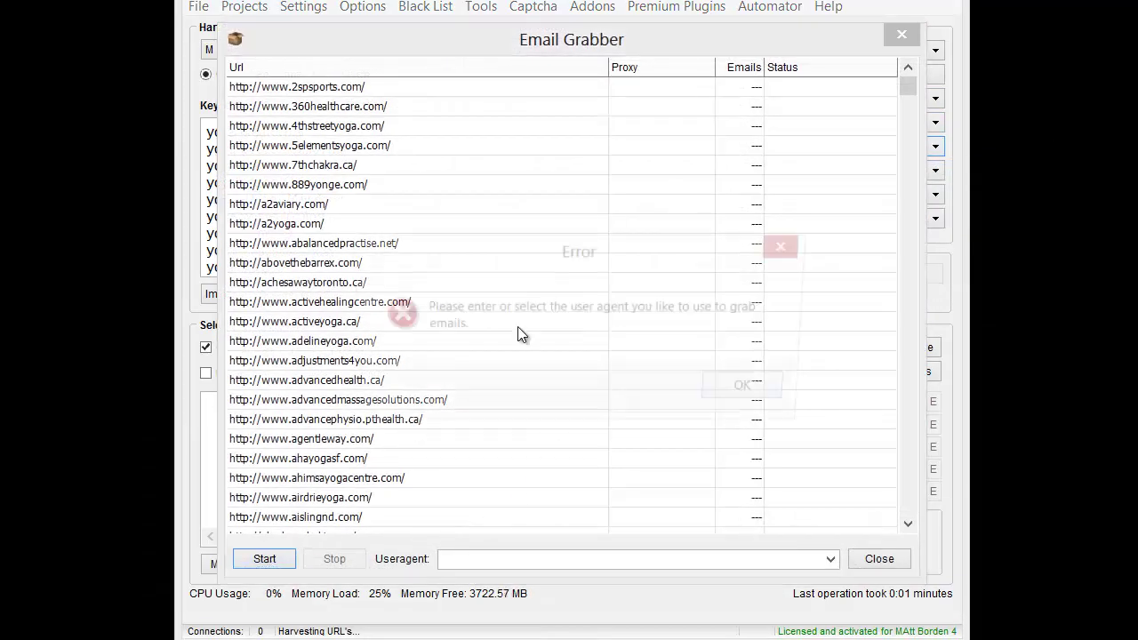
pyautogui.click(755, 392)
pyautogui.click(622, 558)
pyautogui.click(830, 559)
pyautogui.click(622, 604)
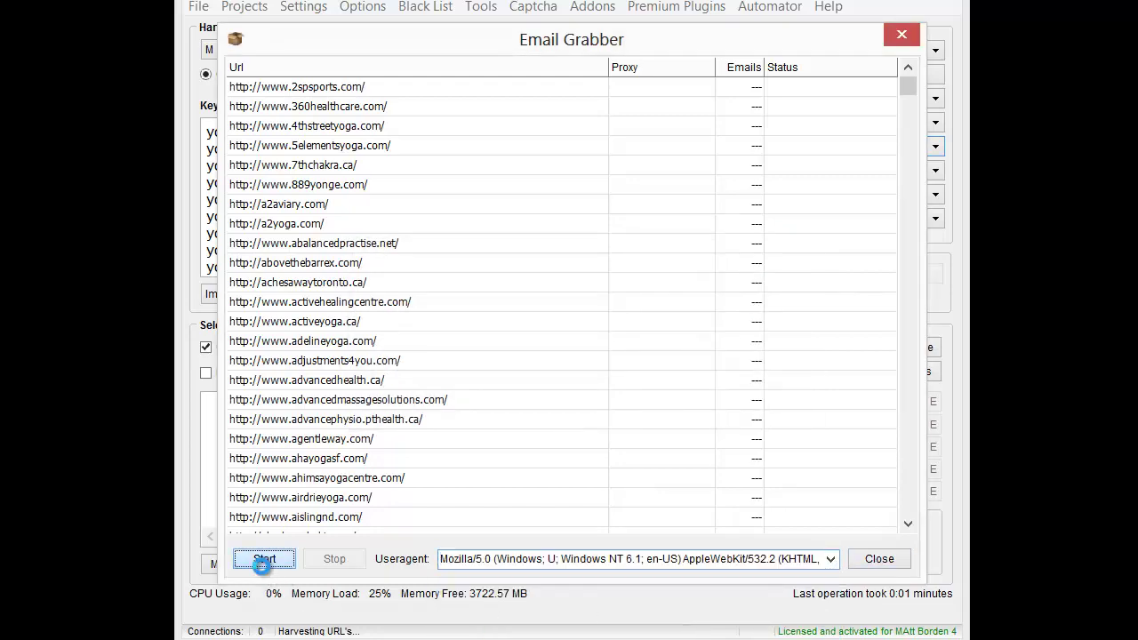
pyautogui.click(264, 558)
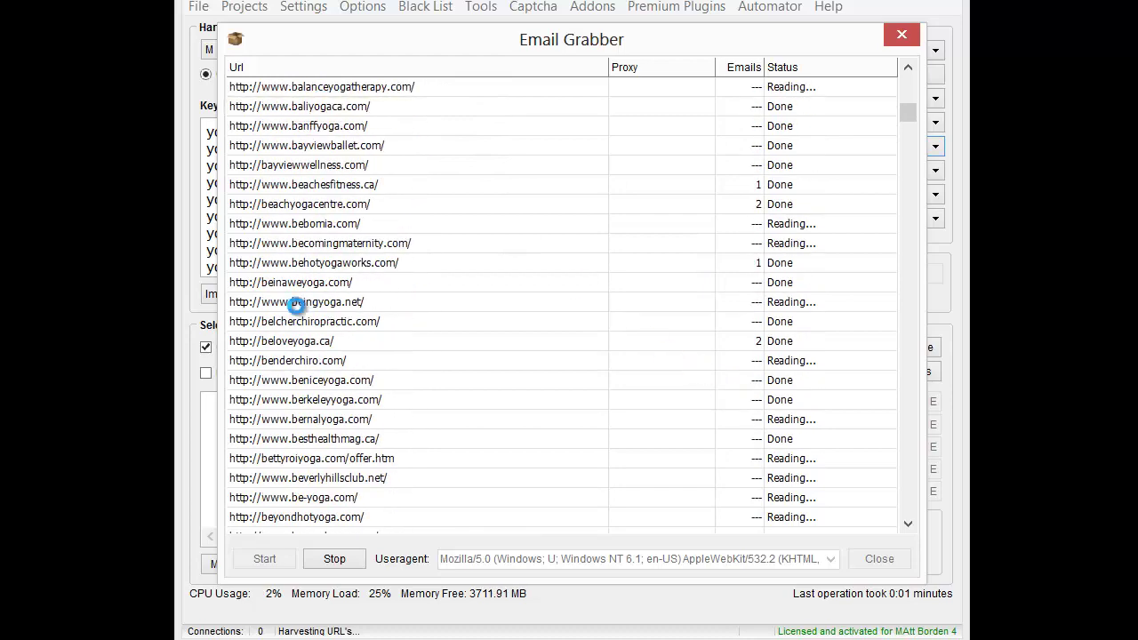
# Stop the email grabbing and look through the list of harvested email addresses.
pyautogui.click(335, 558)
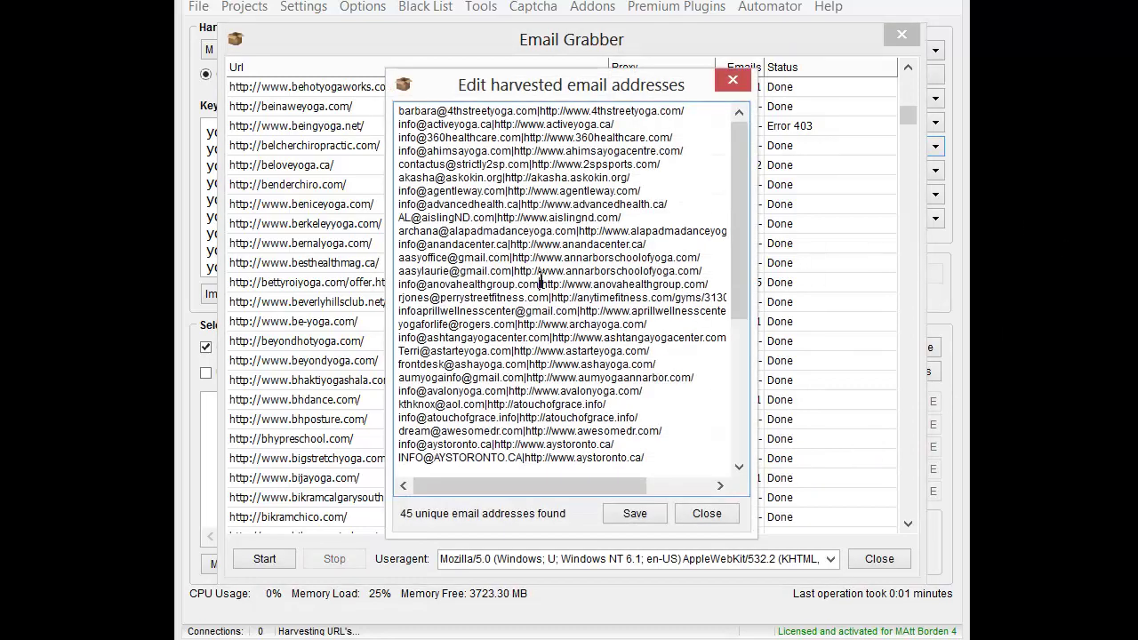
pyautogui.scroll(-7, 539, 282)
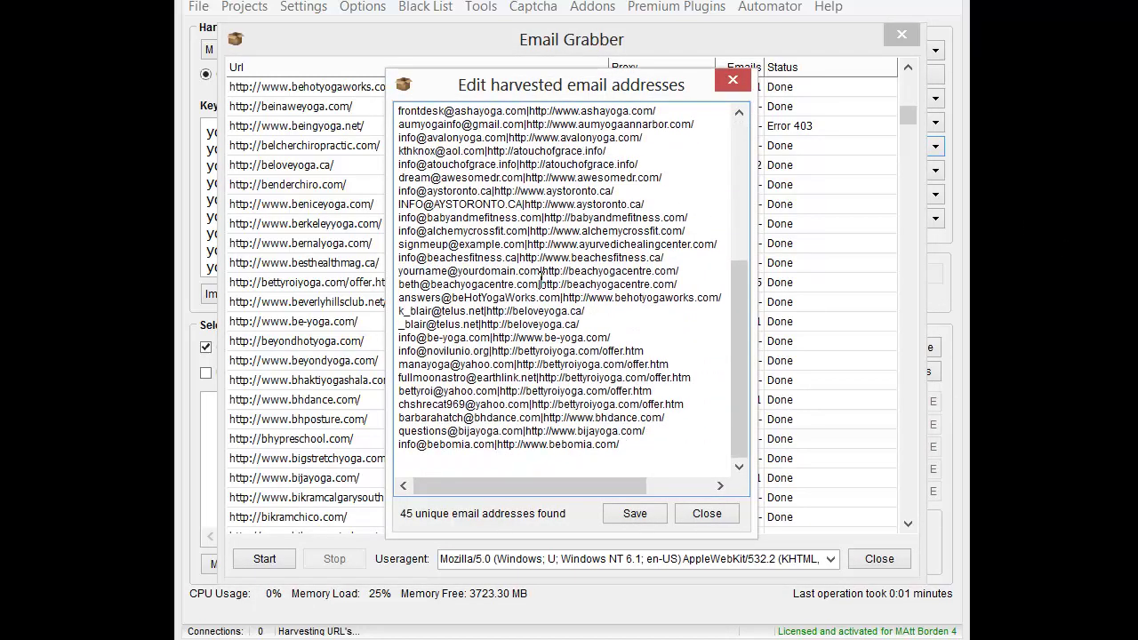
pyautogui.scroll(6, 540, 282)
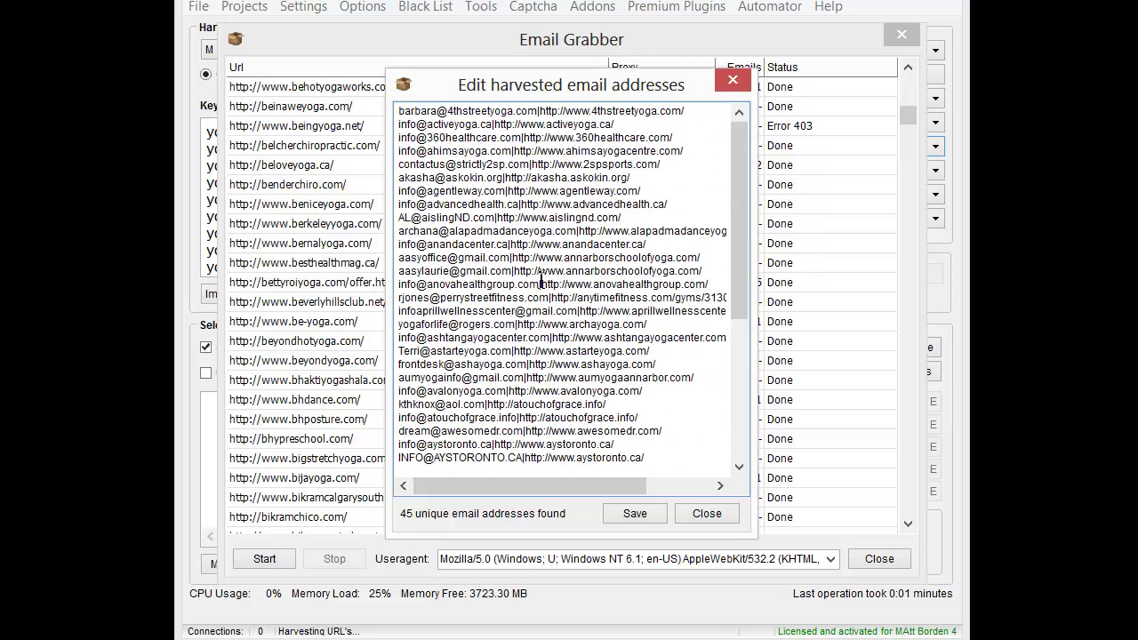
# Close the harvested email address list without saving it and exit the Email Grabber.
pyautogui.click(705, 514)
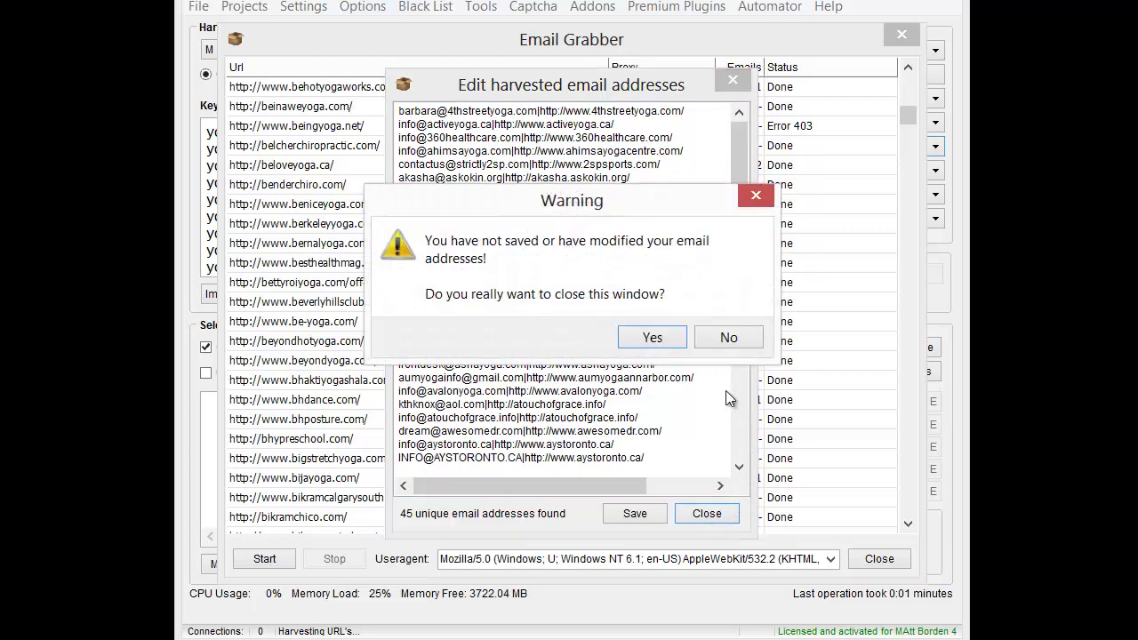
pyautogui.press('Return')
pyautogui.click(897, 562)
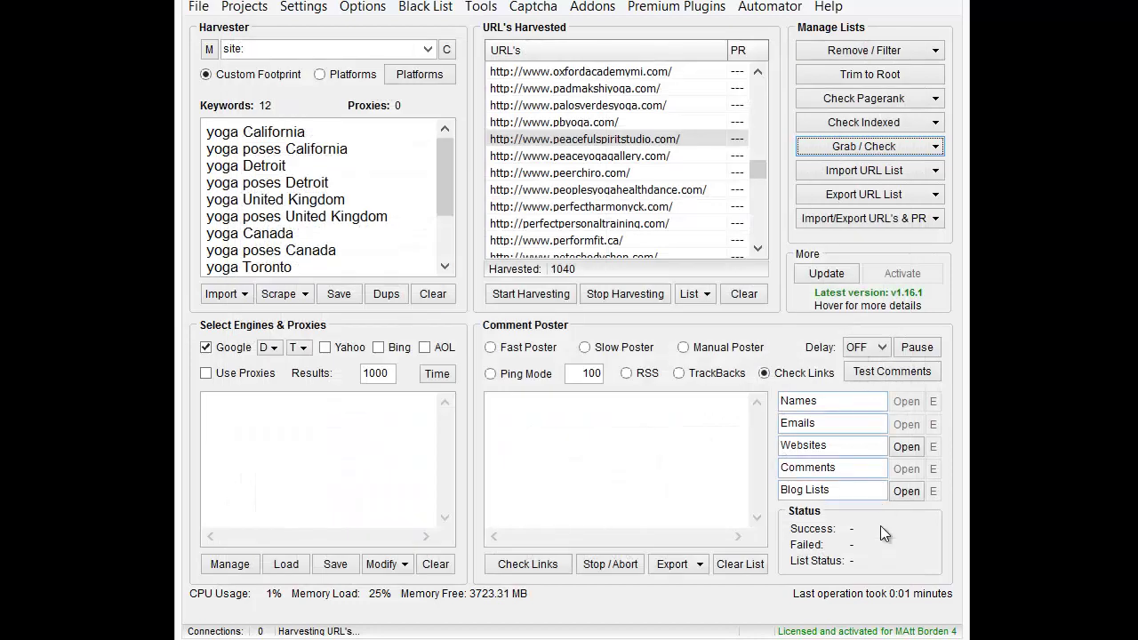